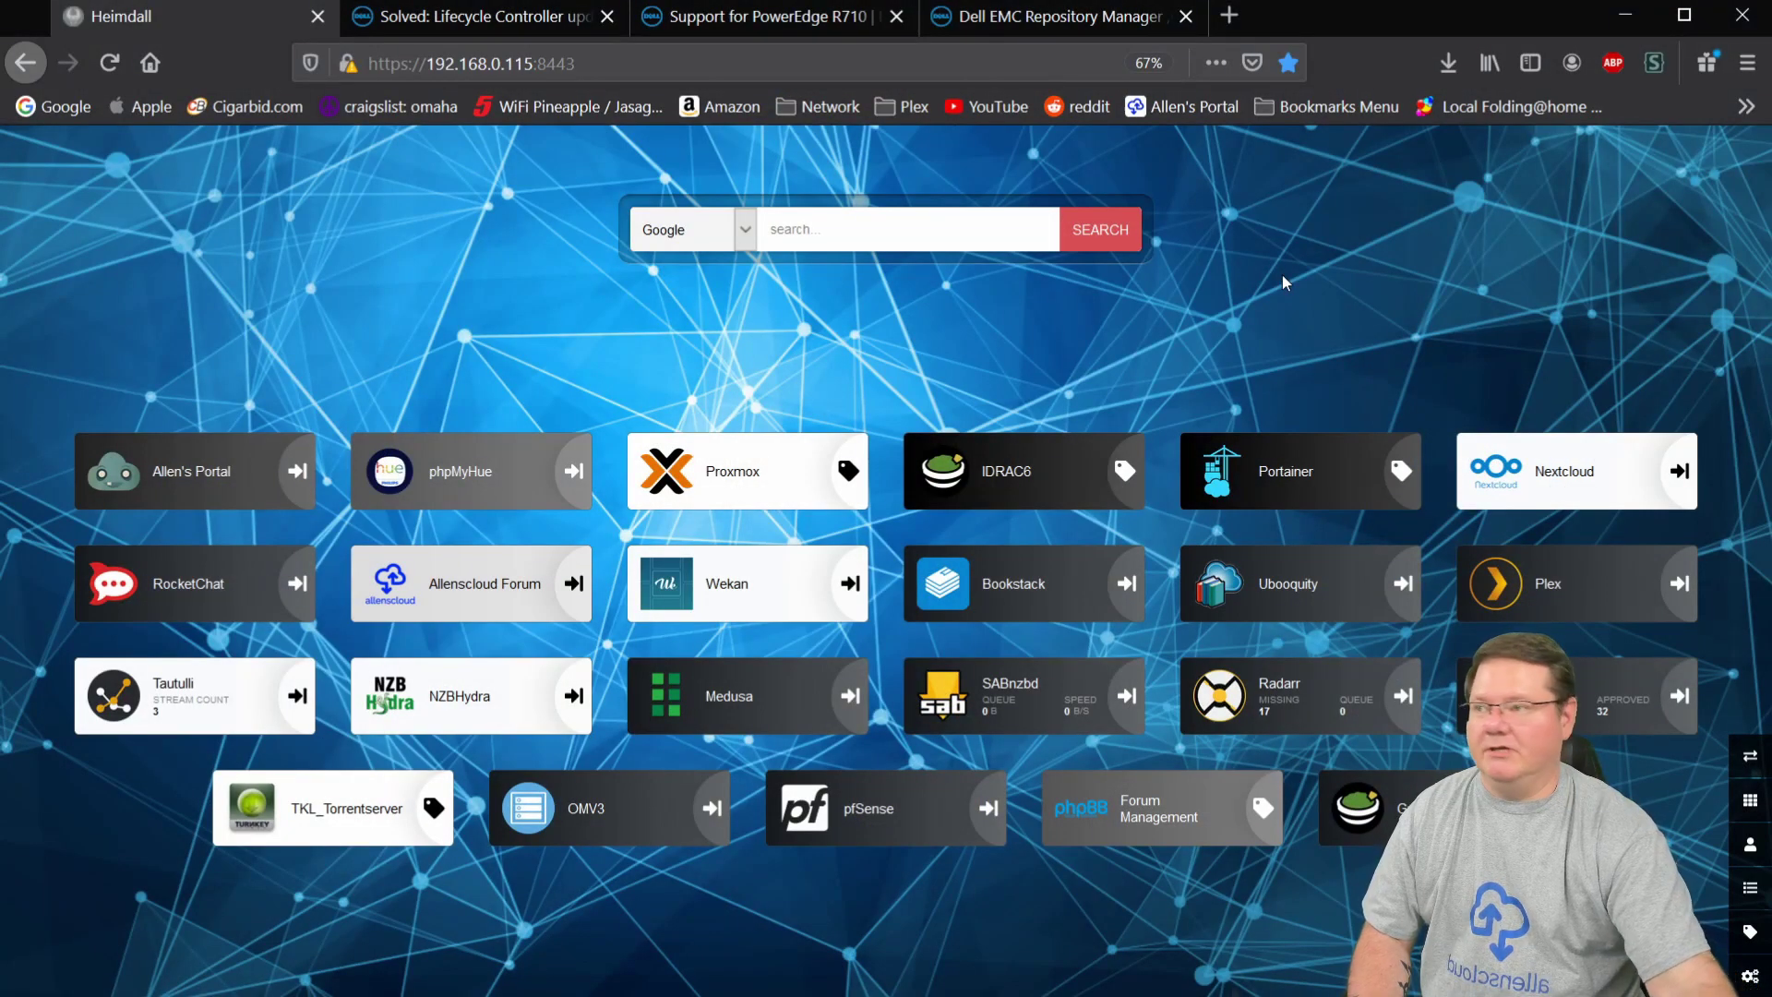
Switch to the 'Solved: Lifecycle Controller' community post showing the 'No update is available' error.
{"action": "left_click", "coordinate": [471, 20]}
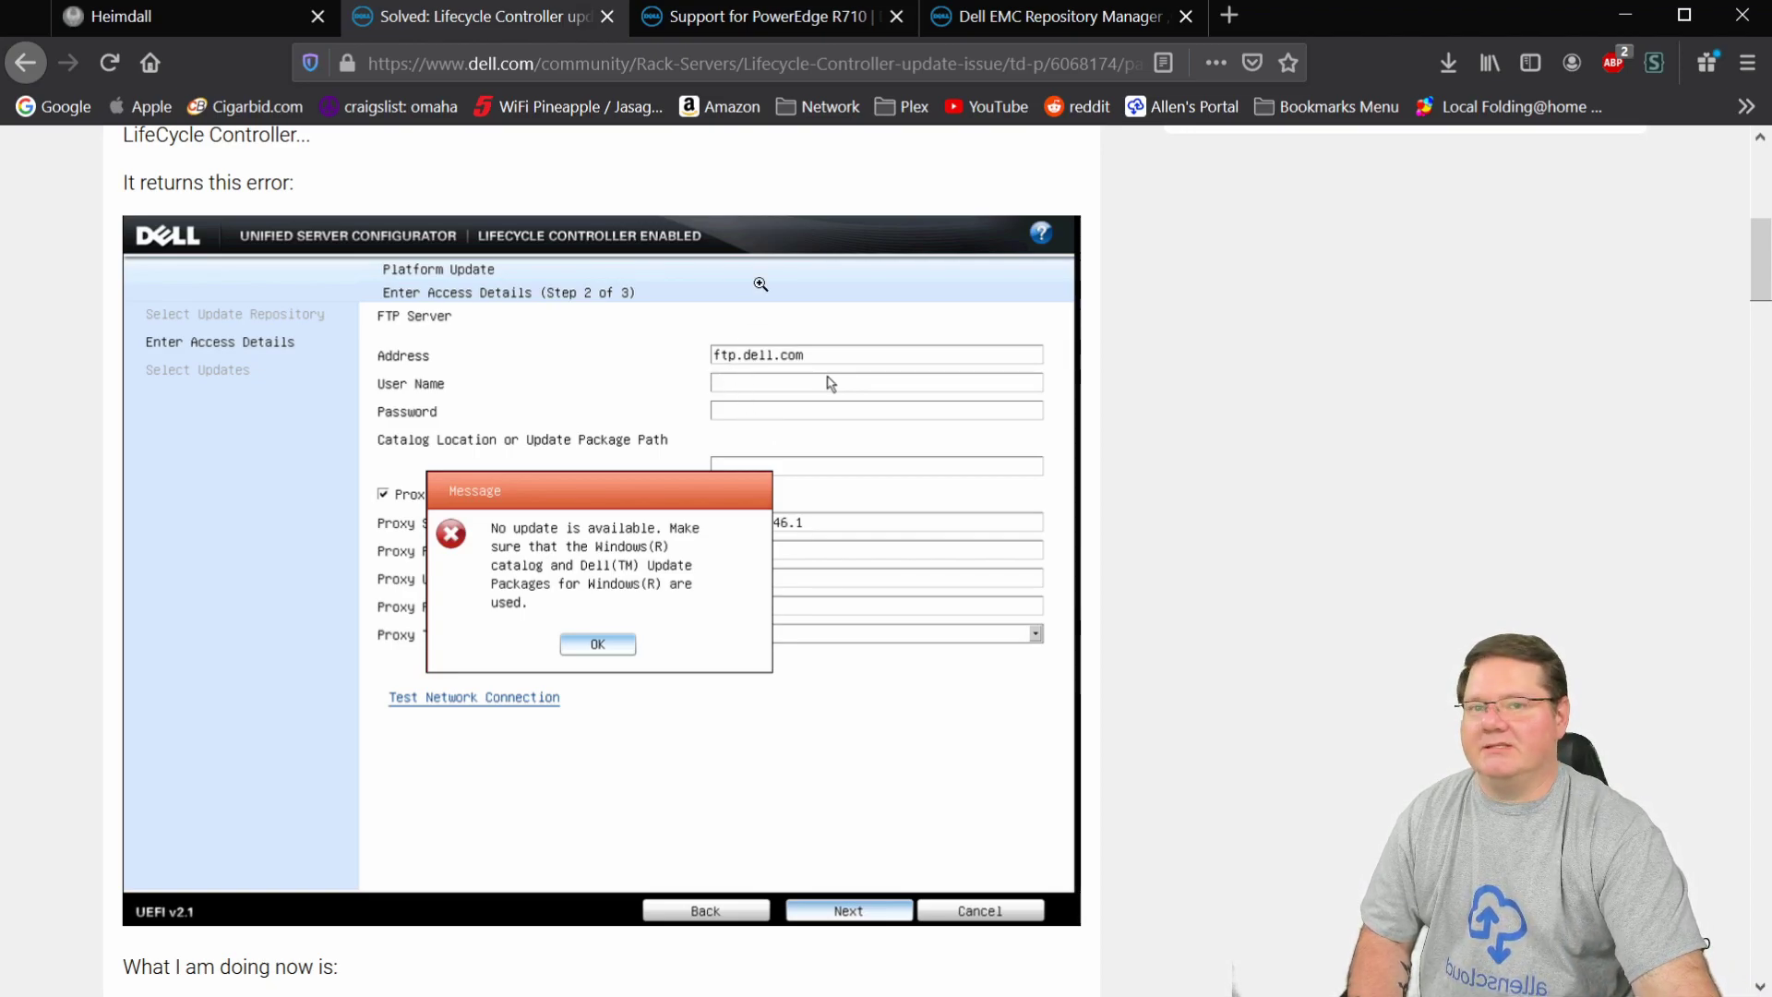
Filter the PowerEdge R710 driver list to BIOS and expand the BIOS 6.6.0 download details.
{"action": "left_click", "coordinate": [746, 18]}
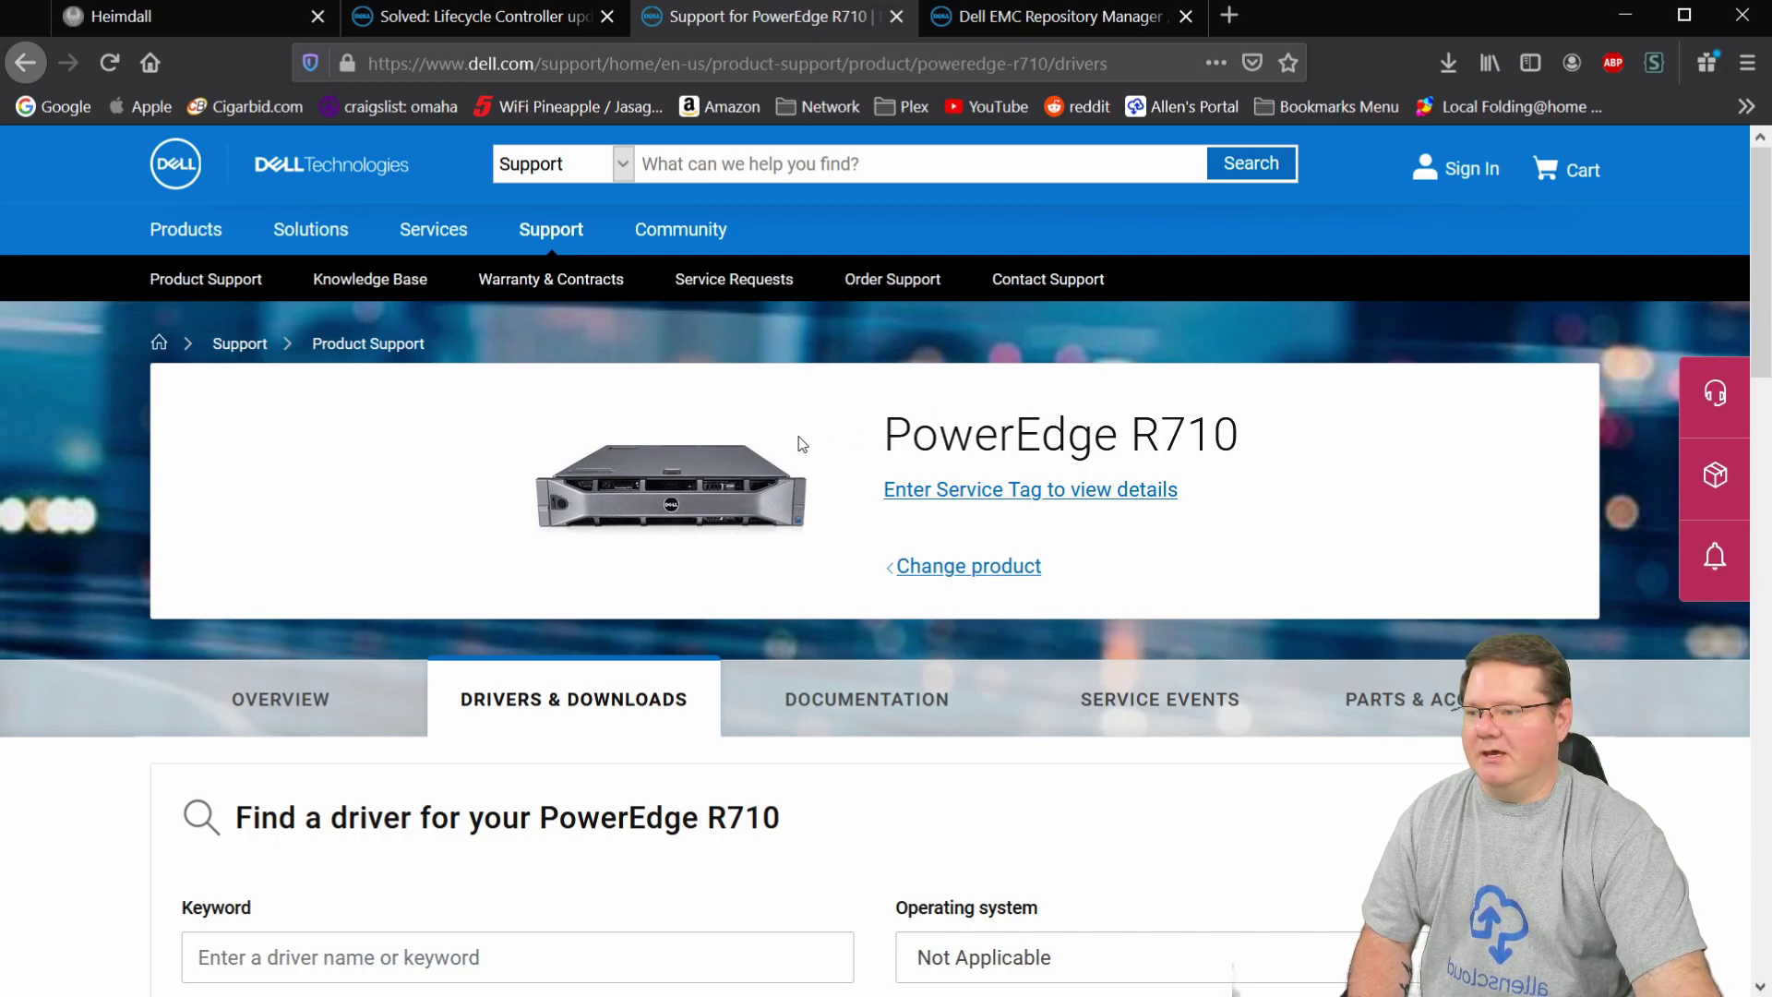
{"action": "scroll", "coordinate": [799, 435], "scroll_direction": "down", "scroll_amount": 4}
{"action": "scroll", "coordinate": [901, 483], "scroll_direction": "down", "scroll_amount": 1}
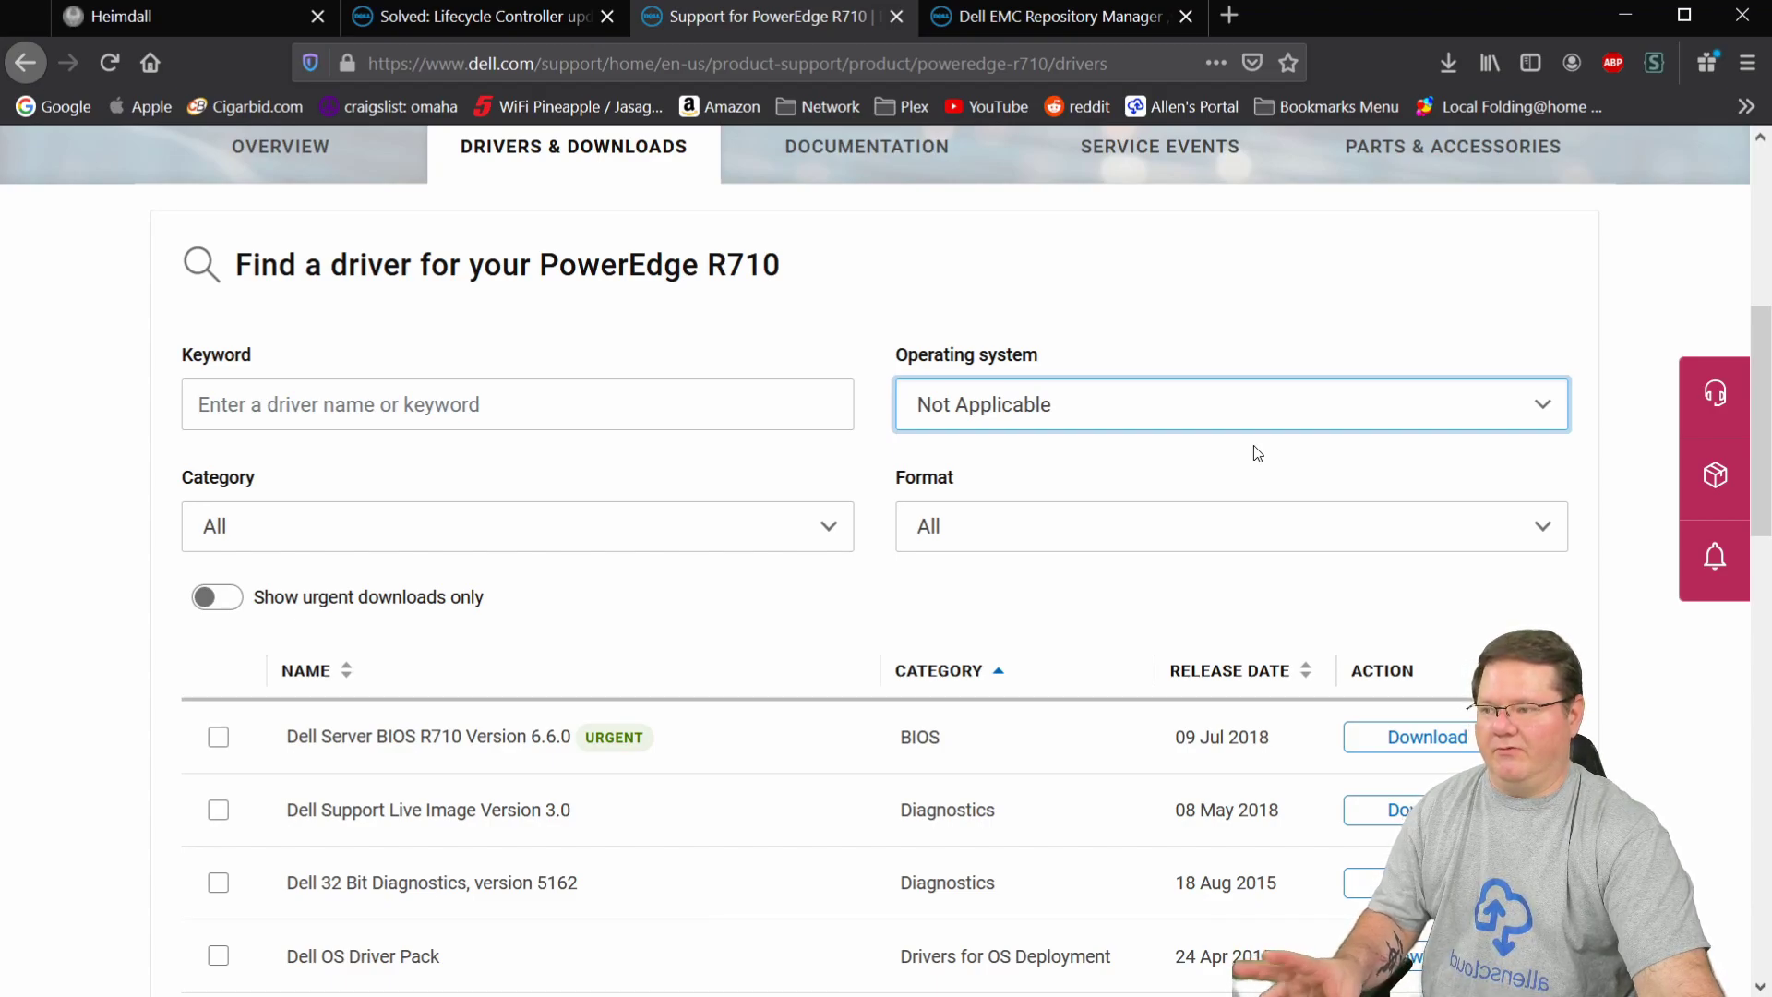
{"action": "key", "text": "b"}
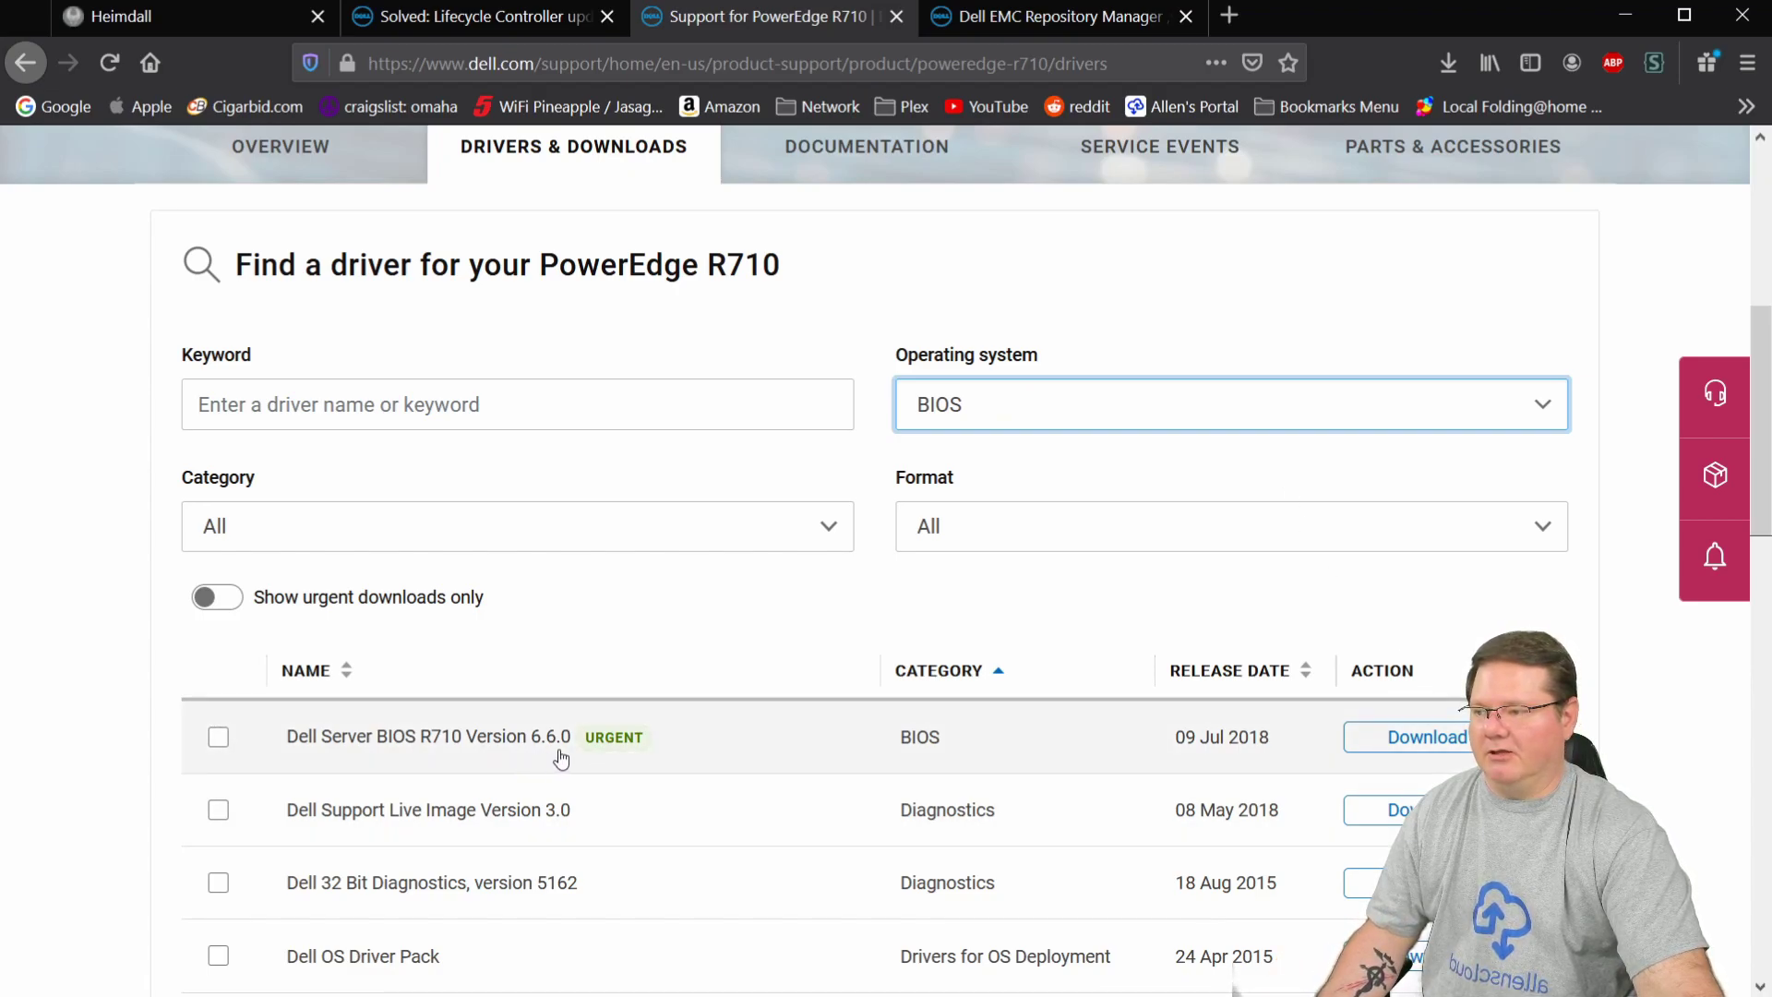
{"action": "left_click", "coordinate": [1334, 739]}
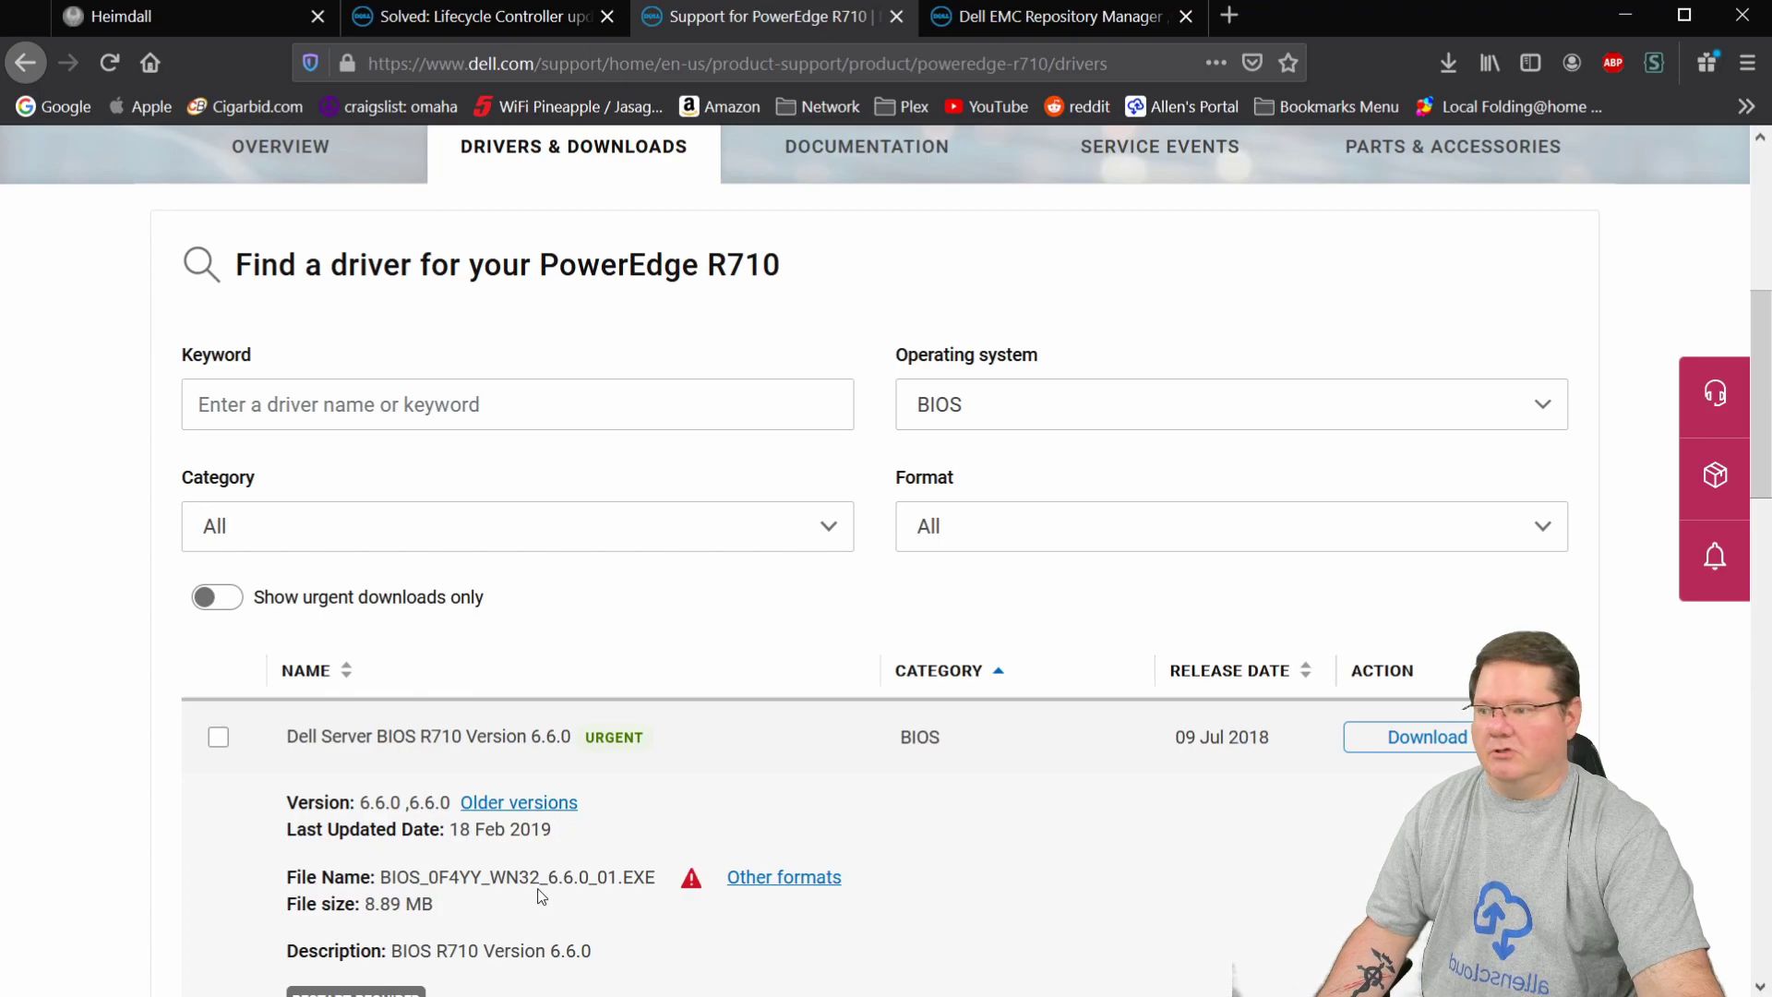
Review the other download formats offered for BIOS 6.6.0, then close that list.
{"action": "left_click", "coordinate": [789, 885]}
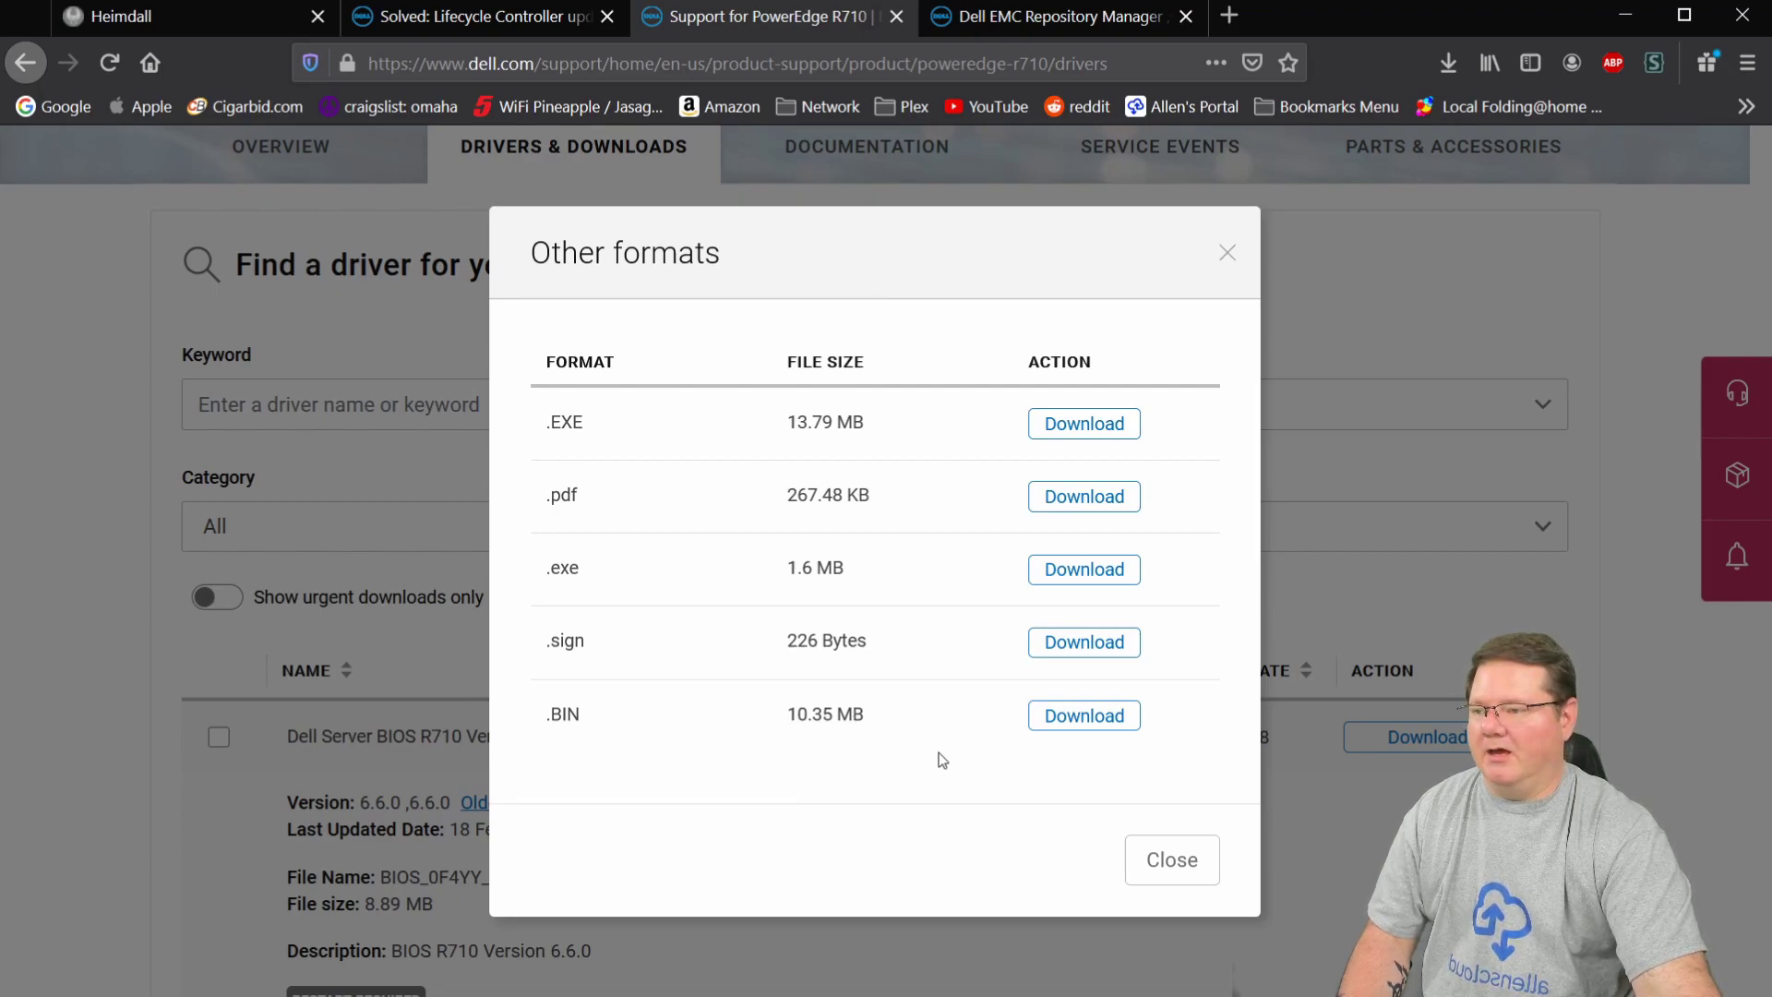
{"action": "left_click", "coordinate": [1165, 857]}
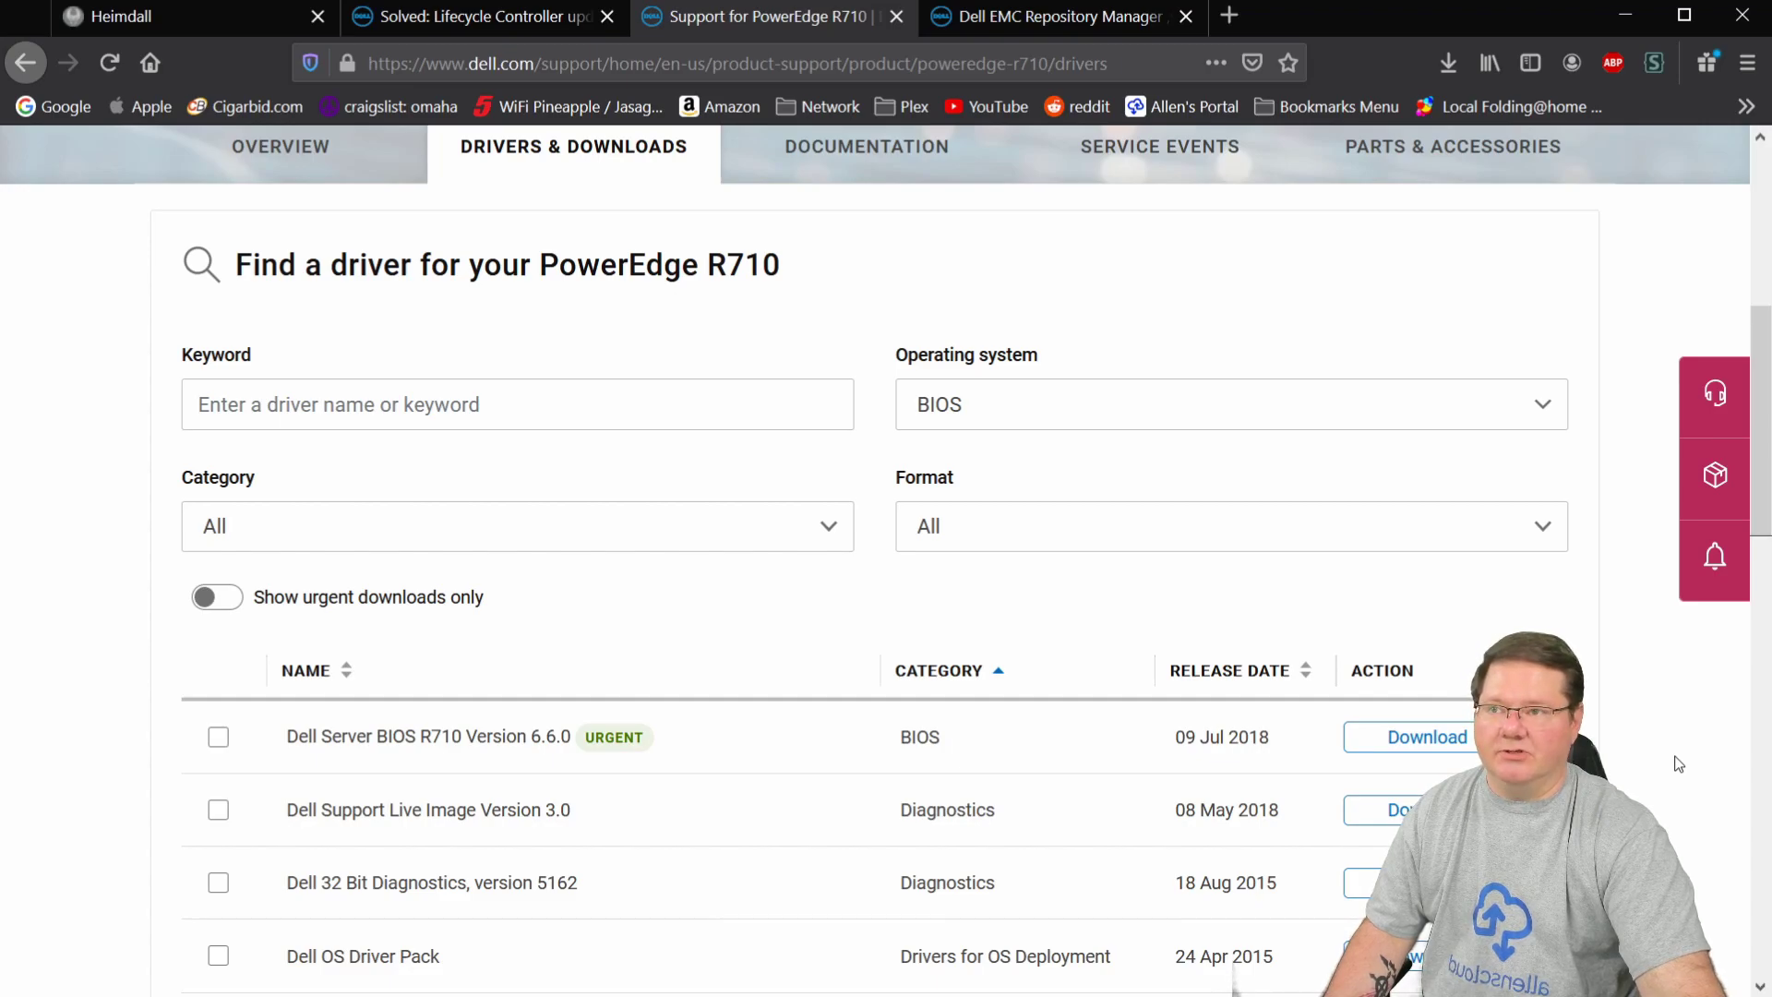
Scroll the Repository Manager v3.3 download page down to its available installer formats.
{"action": "left_click", "coordinate": [1076, 18]}
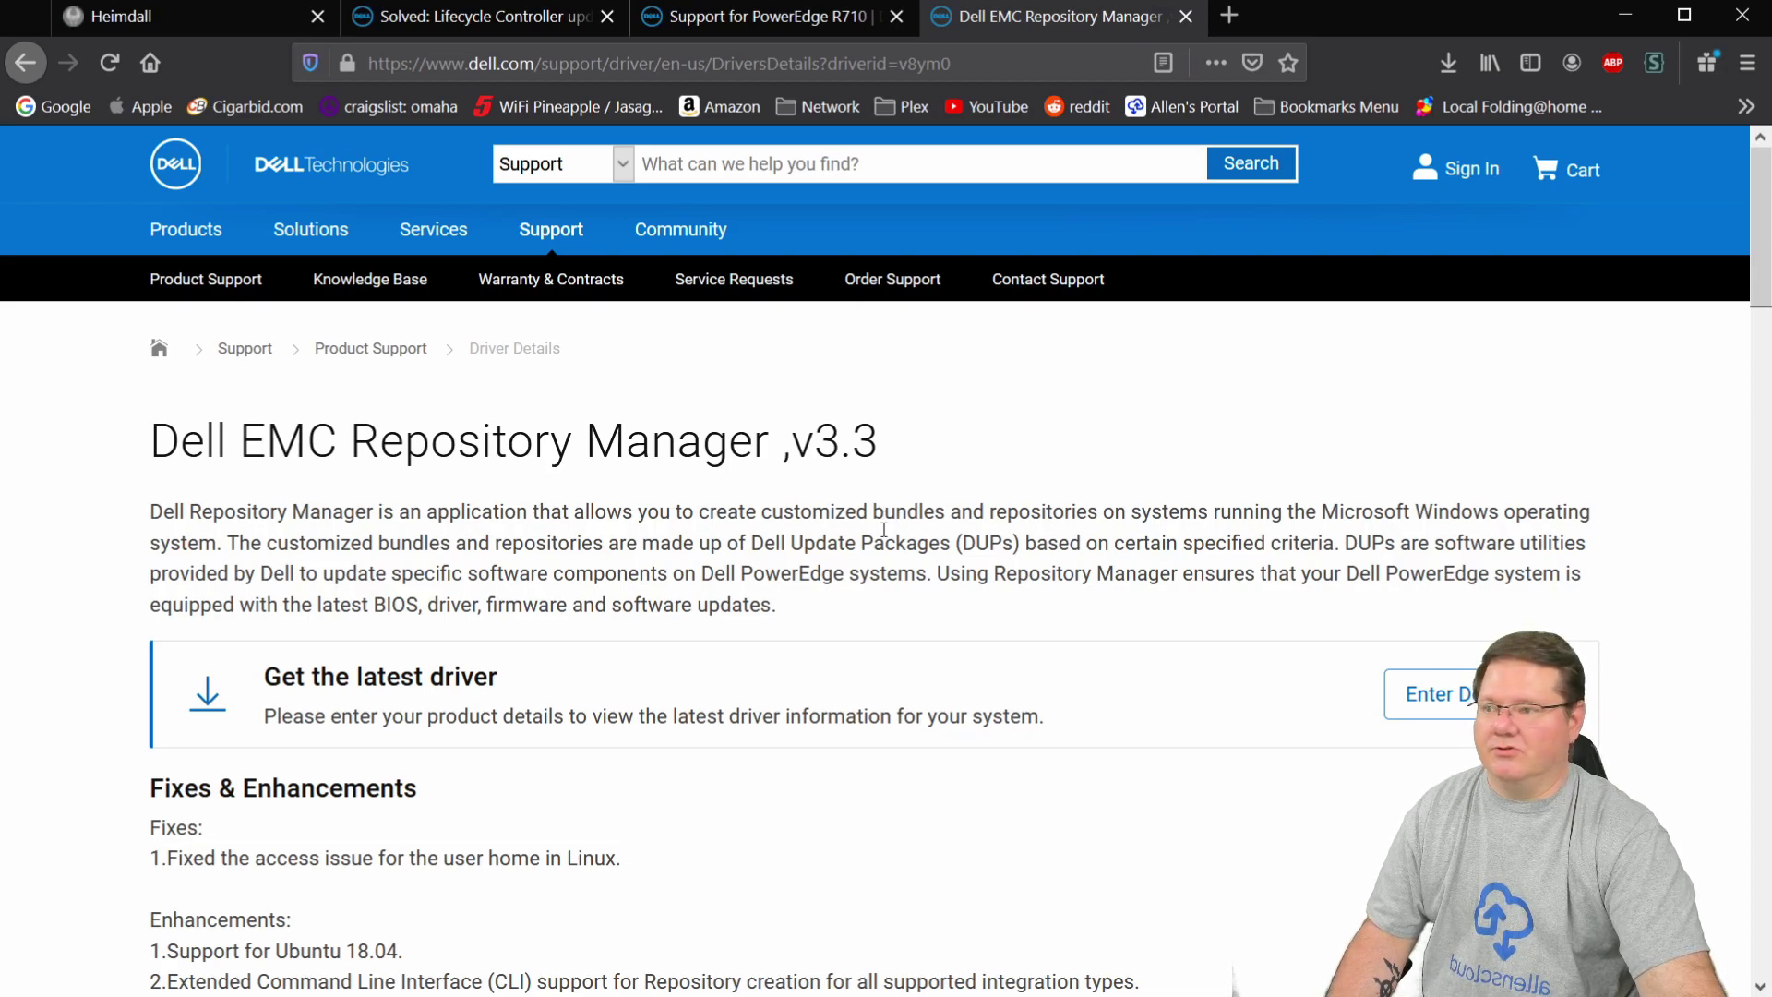
{"action": "scroll", "coordinate": [891, 624], "scroll_direction": "down", "scroll_amount": 6}
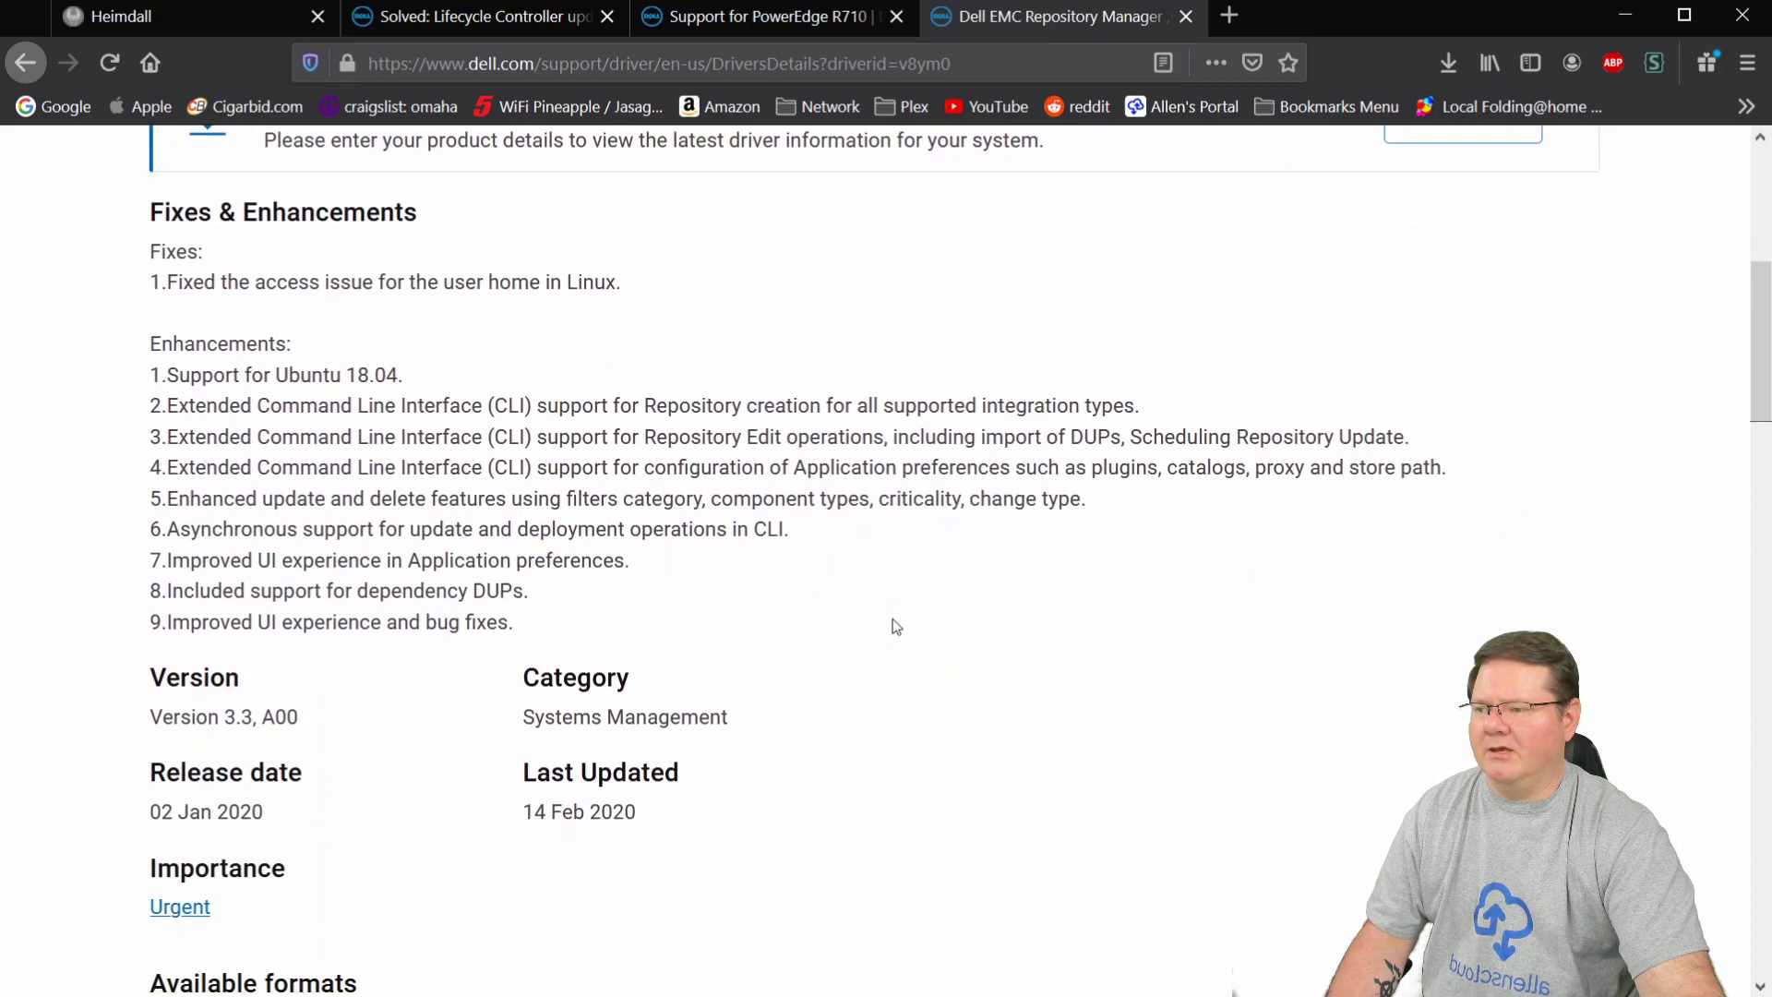
{"action": "scroll", "coordinate": [896, 627], "scroll_direction": "down", "scroll_amount": 7}
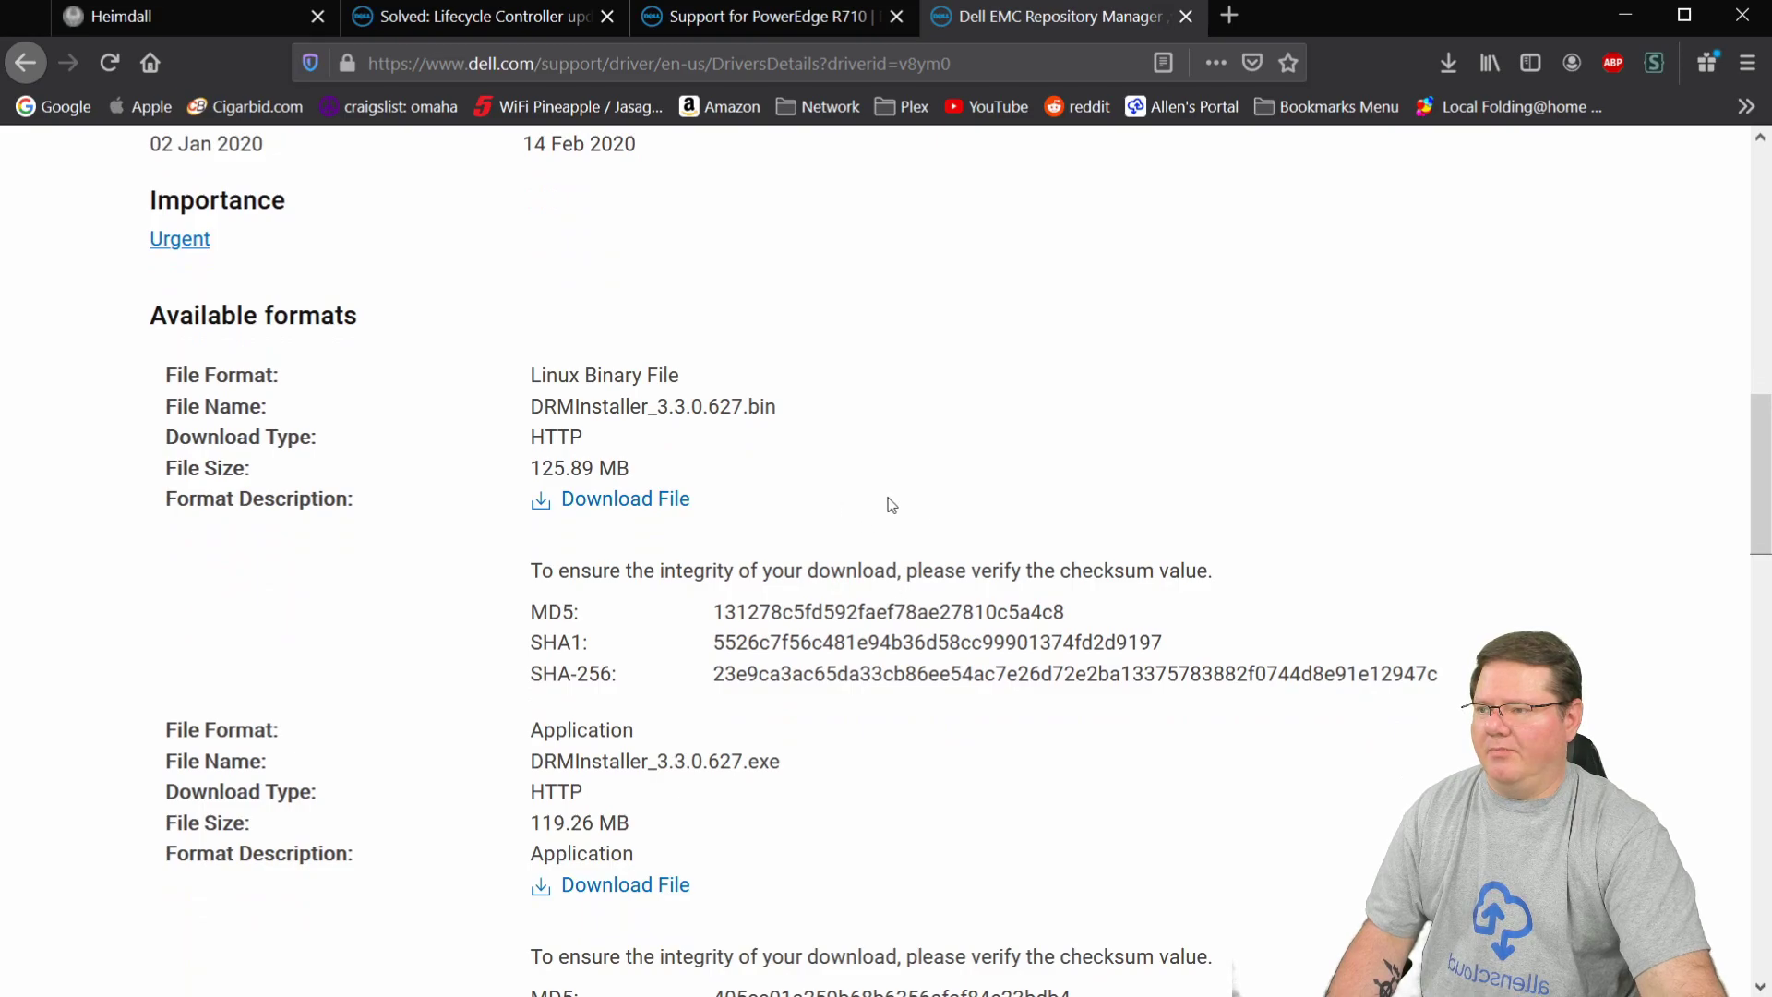
{"action": "scroll", "coordinate": [891, 505], "scroll_direction": "down", "scroll_amount": 5}
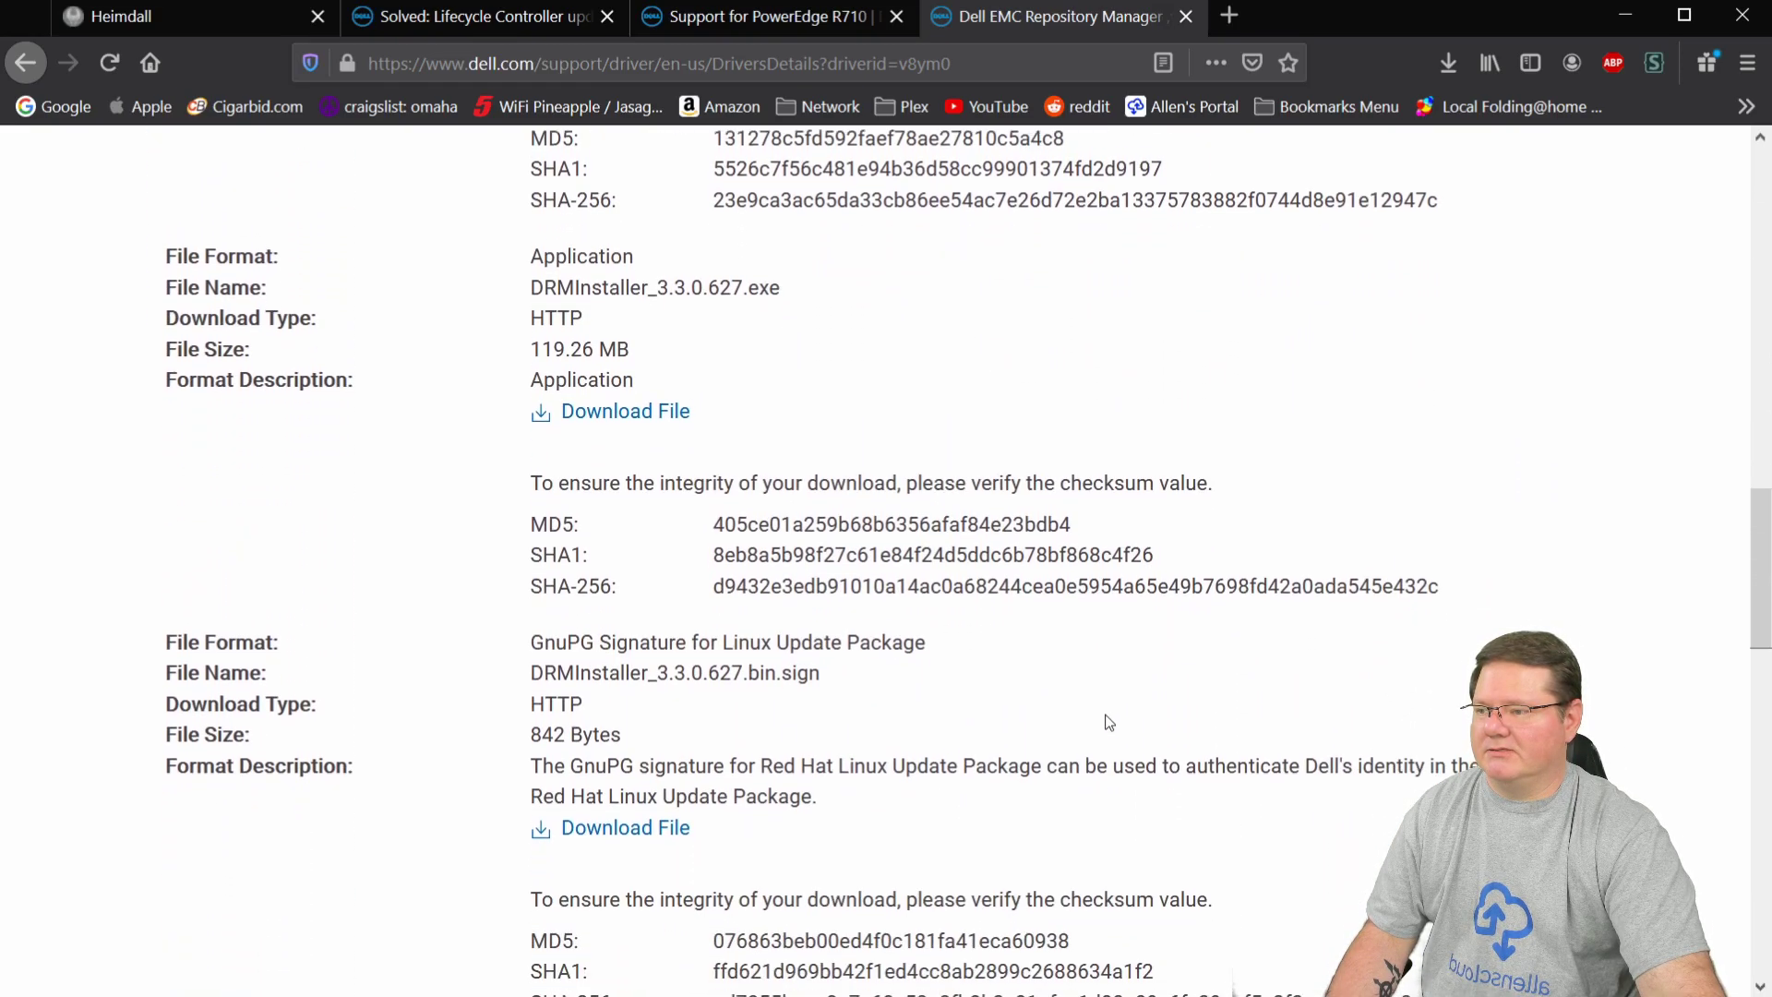
{"action": "scroll", "coordinate": [1106, 715], "scroll_direction": "down", "scroll_amount": 1}
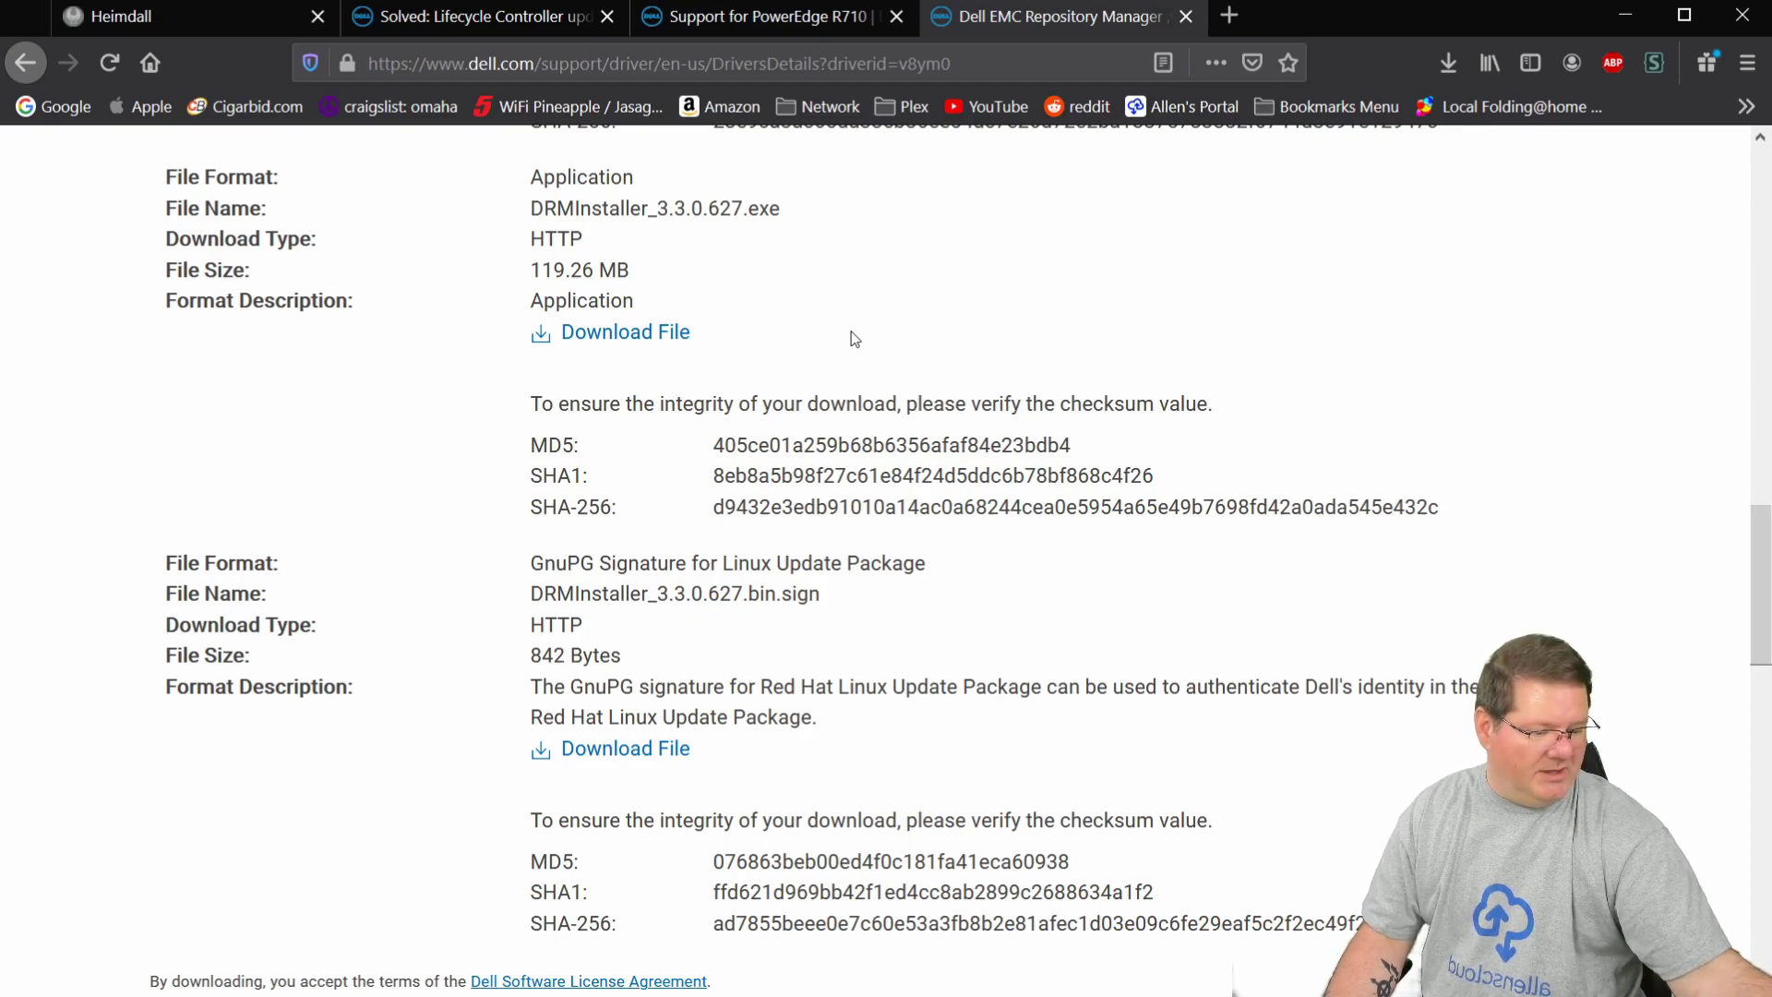
{"action": "key", "text": "alt+Tab"}
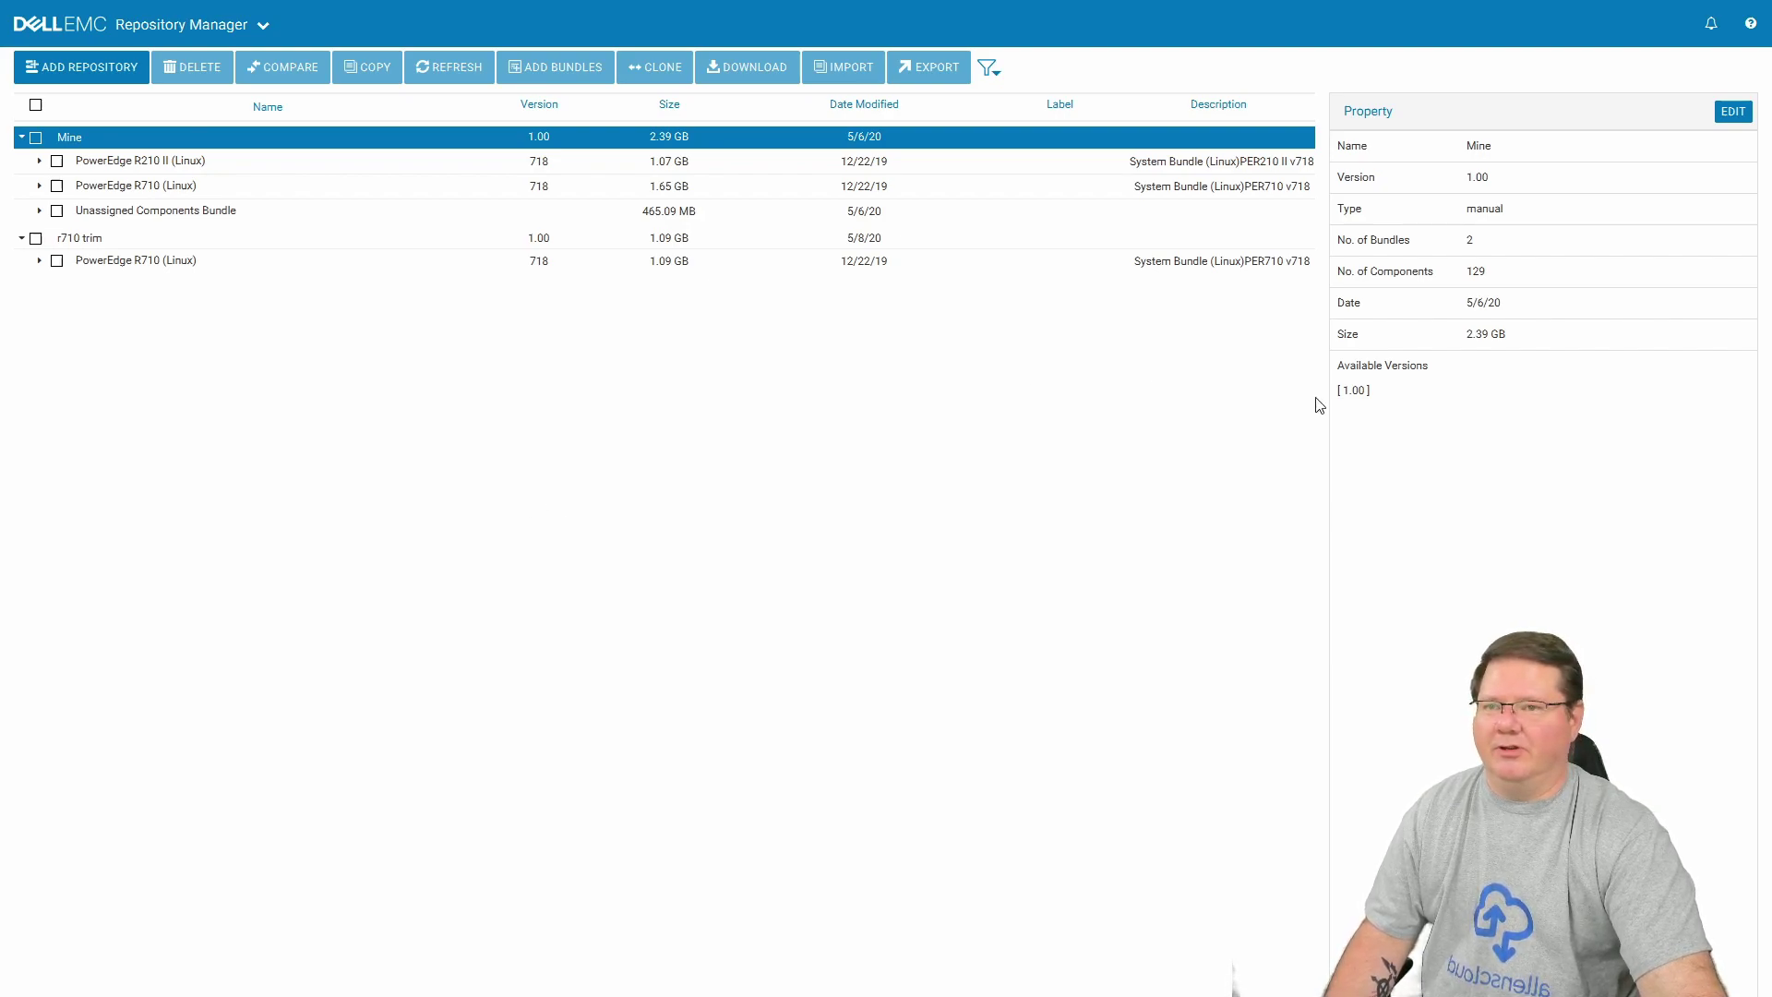
Clear all alert notifications, review the past jobs list, and return to the repositories home view.
{"action": "left_click", "coordinate": [1712, 31]}
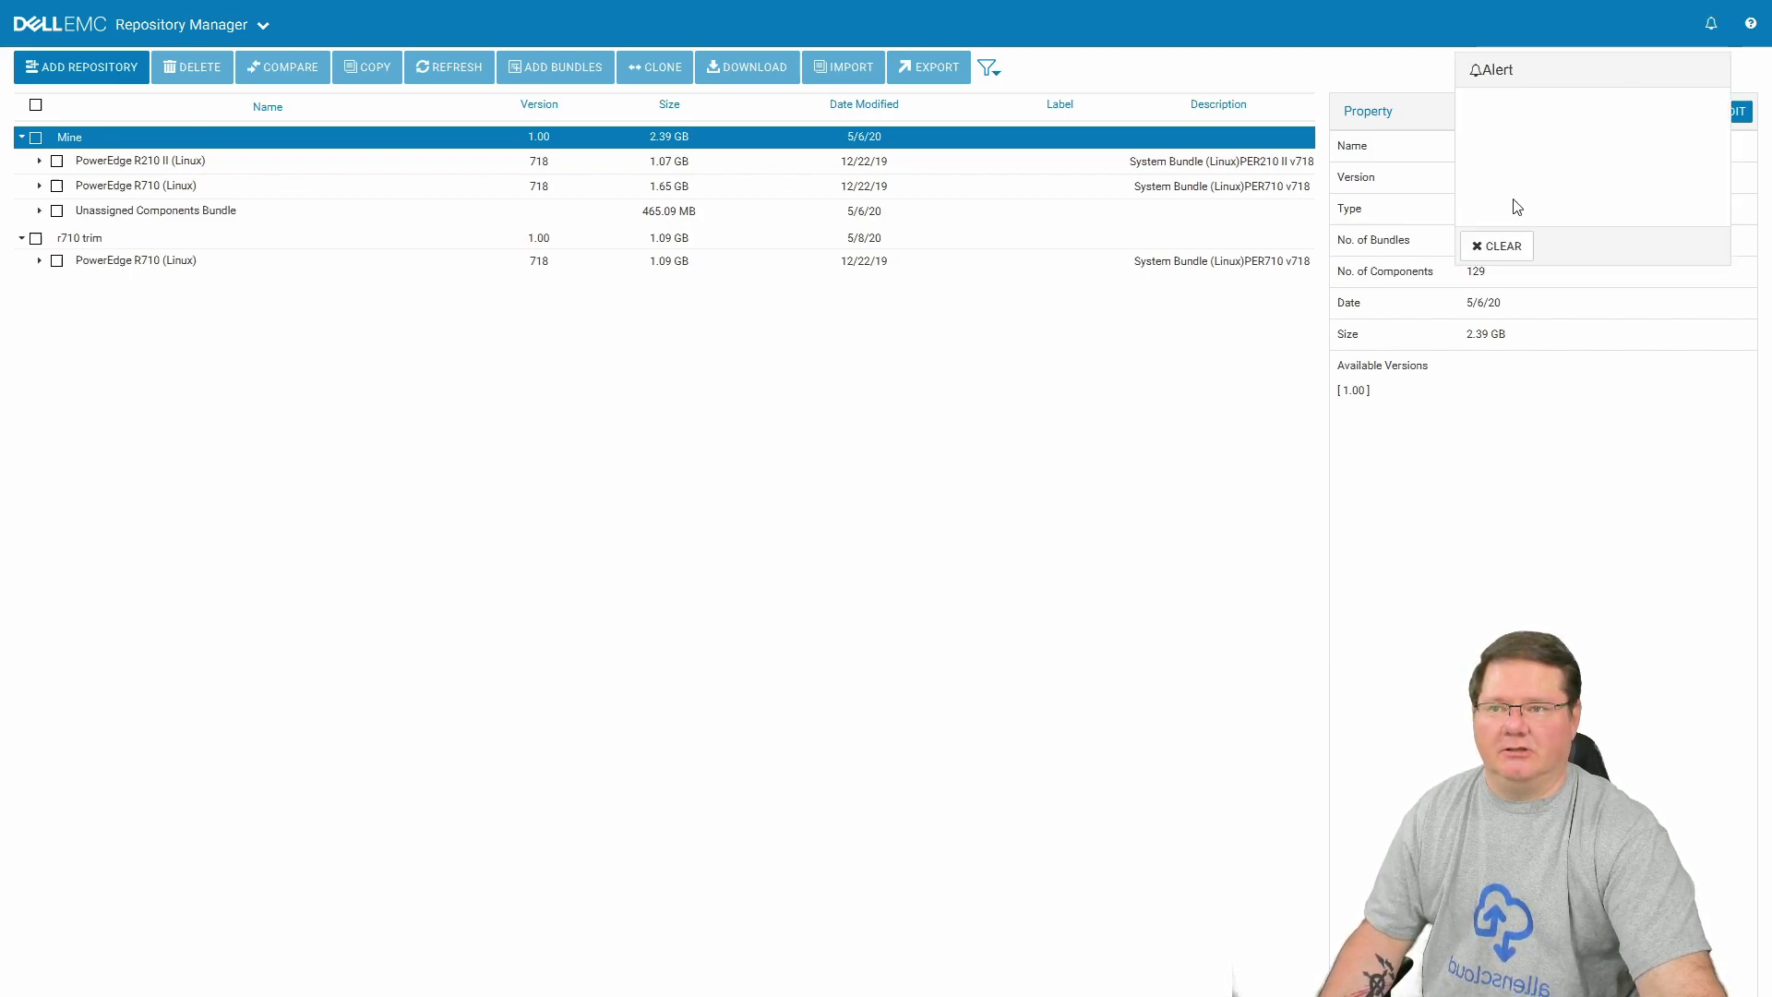
{"action": "left_click", "coordinate": [1518, 247]}
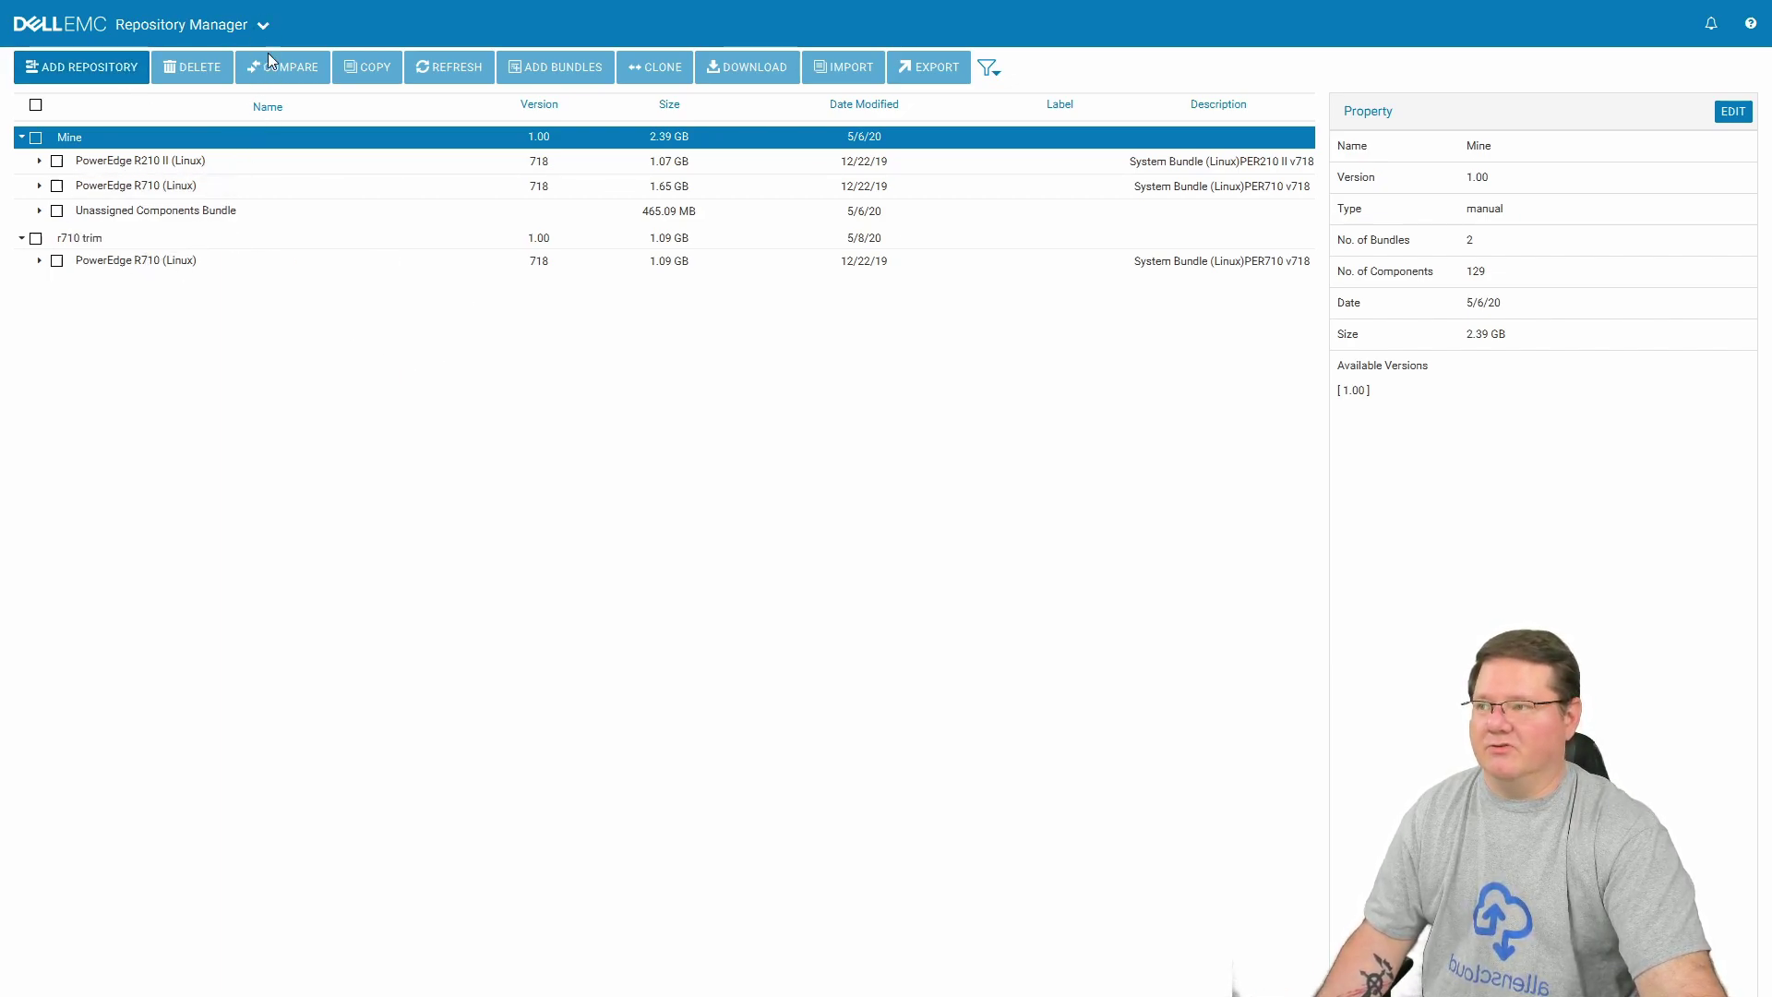
{"action": "left_click", "coordinate": [263, 28]}
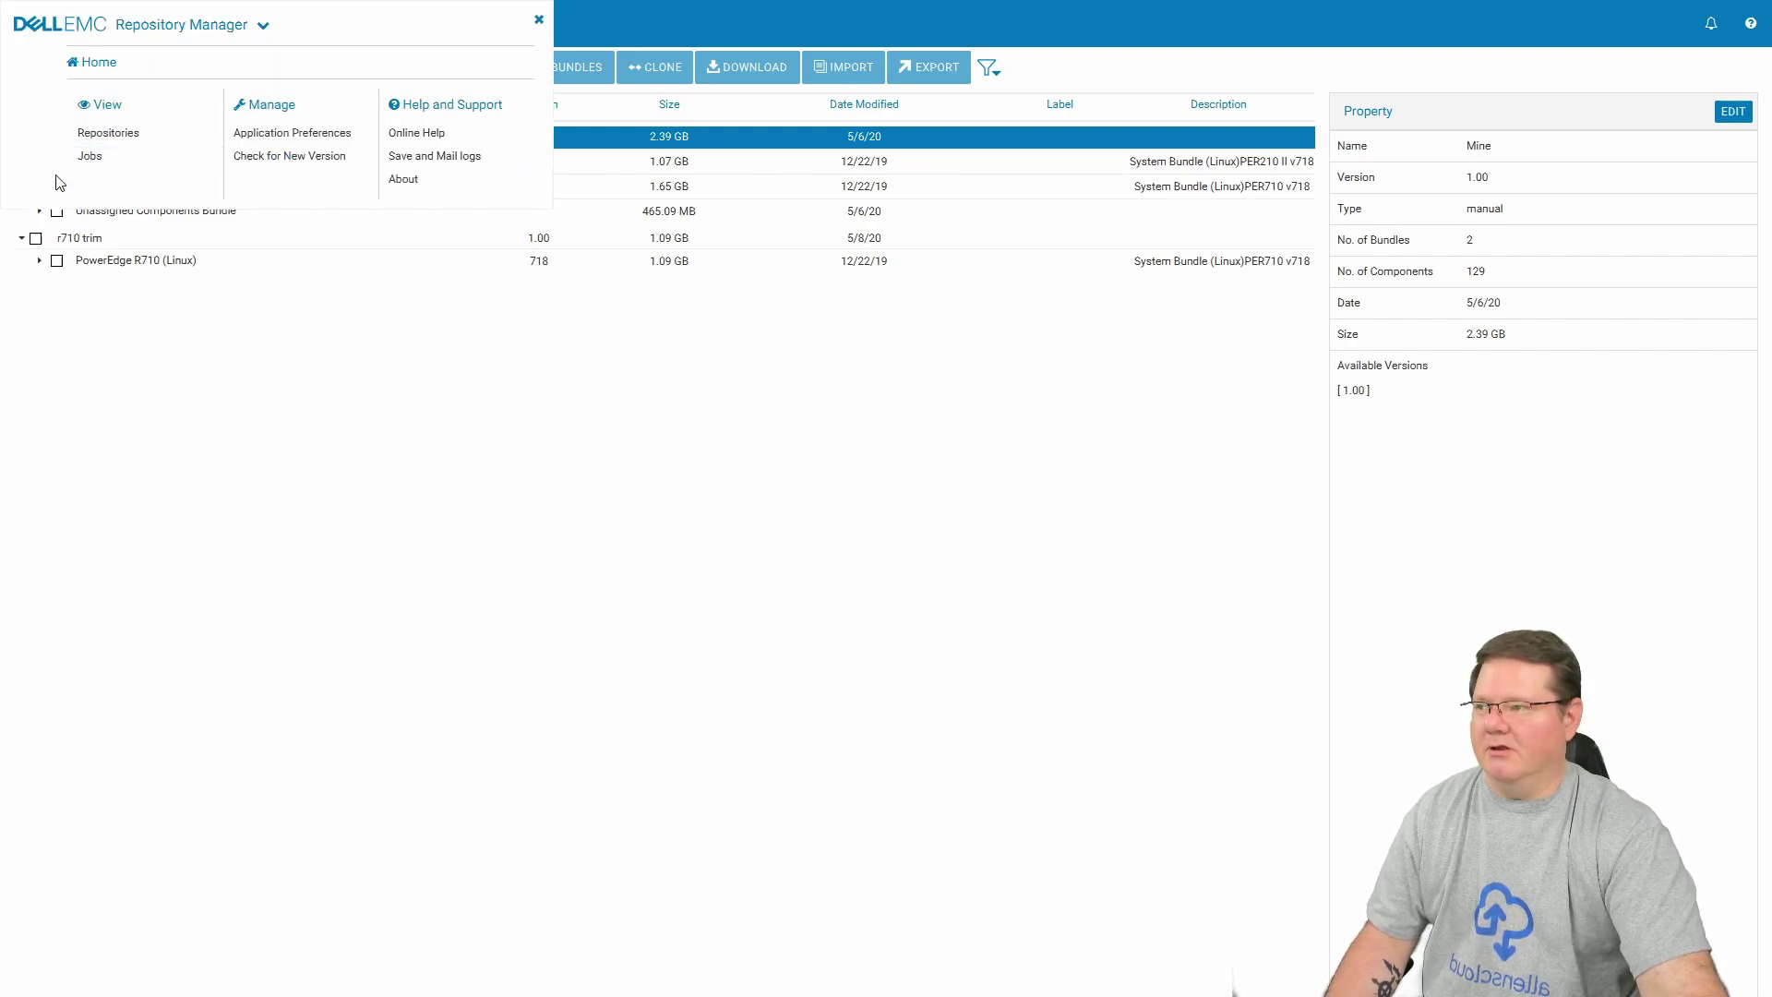
{"action": "left_click", "coordinate": [90, 156]}
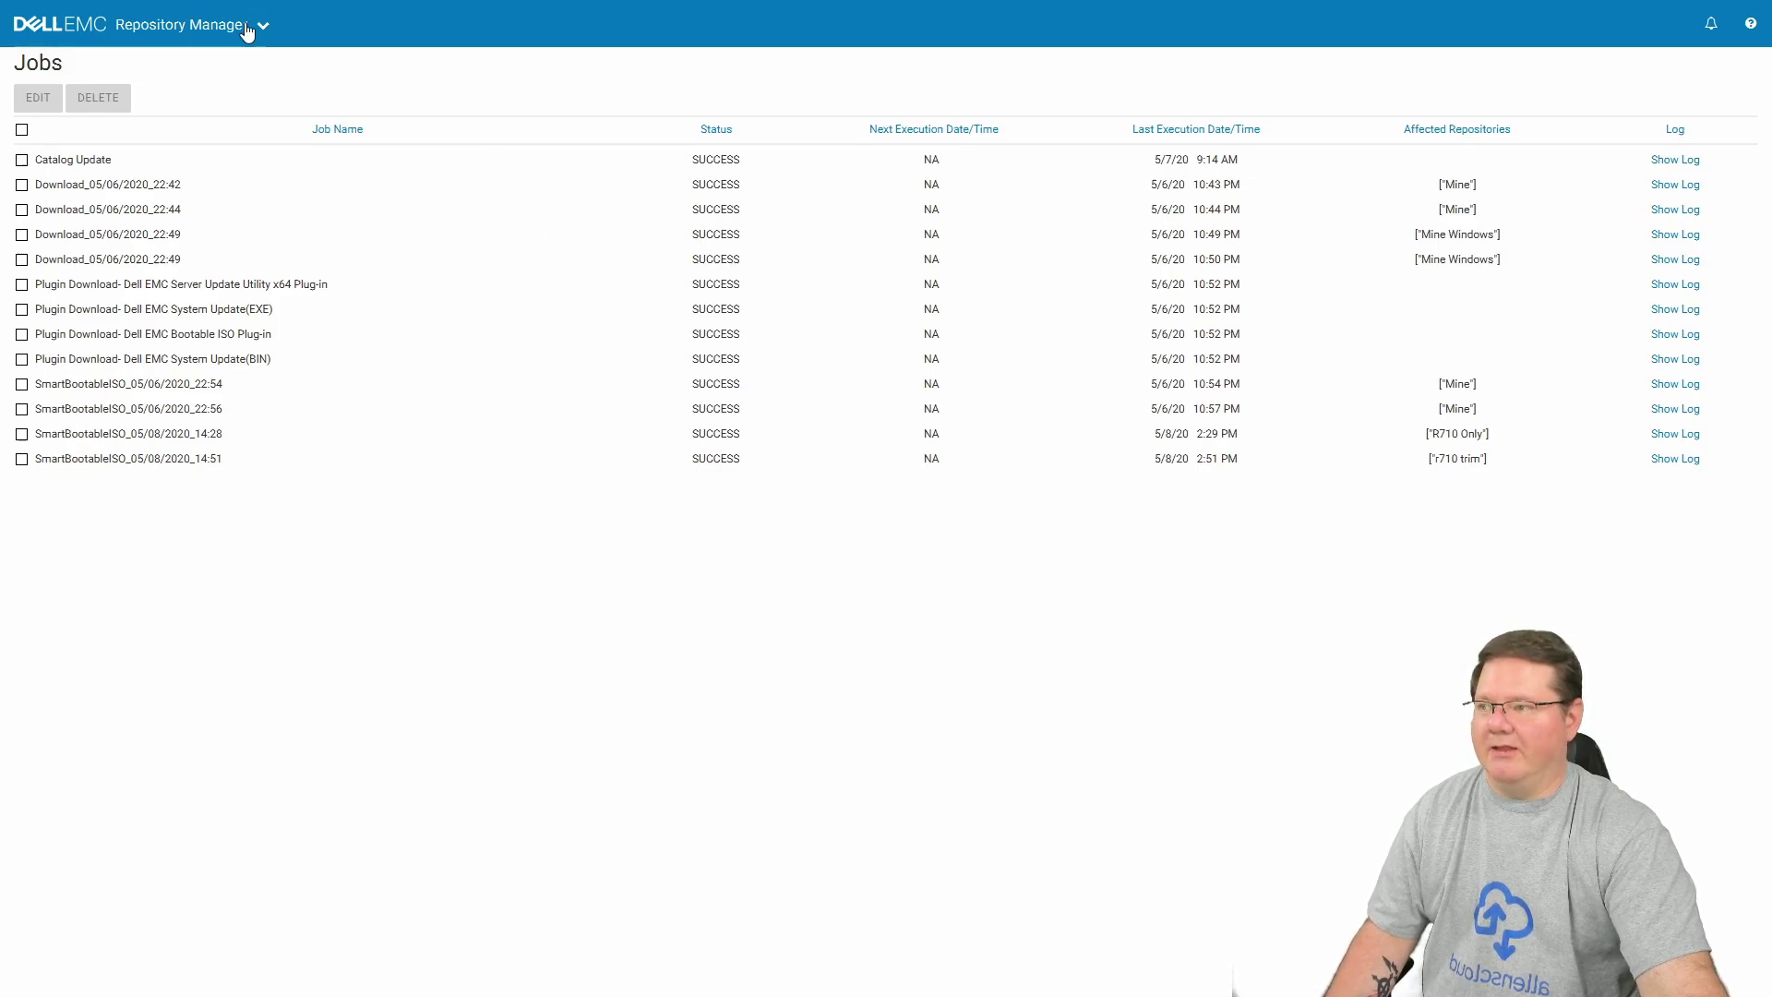
{"action": "left_click", "coordinate": [218, 28]}
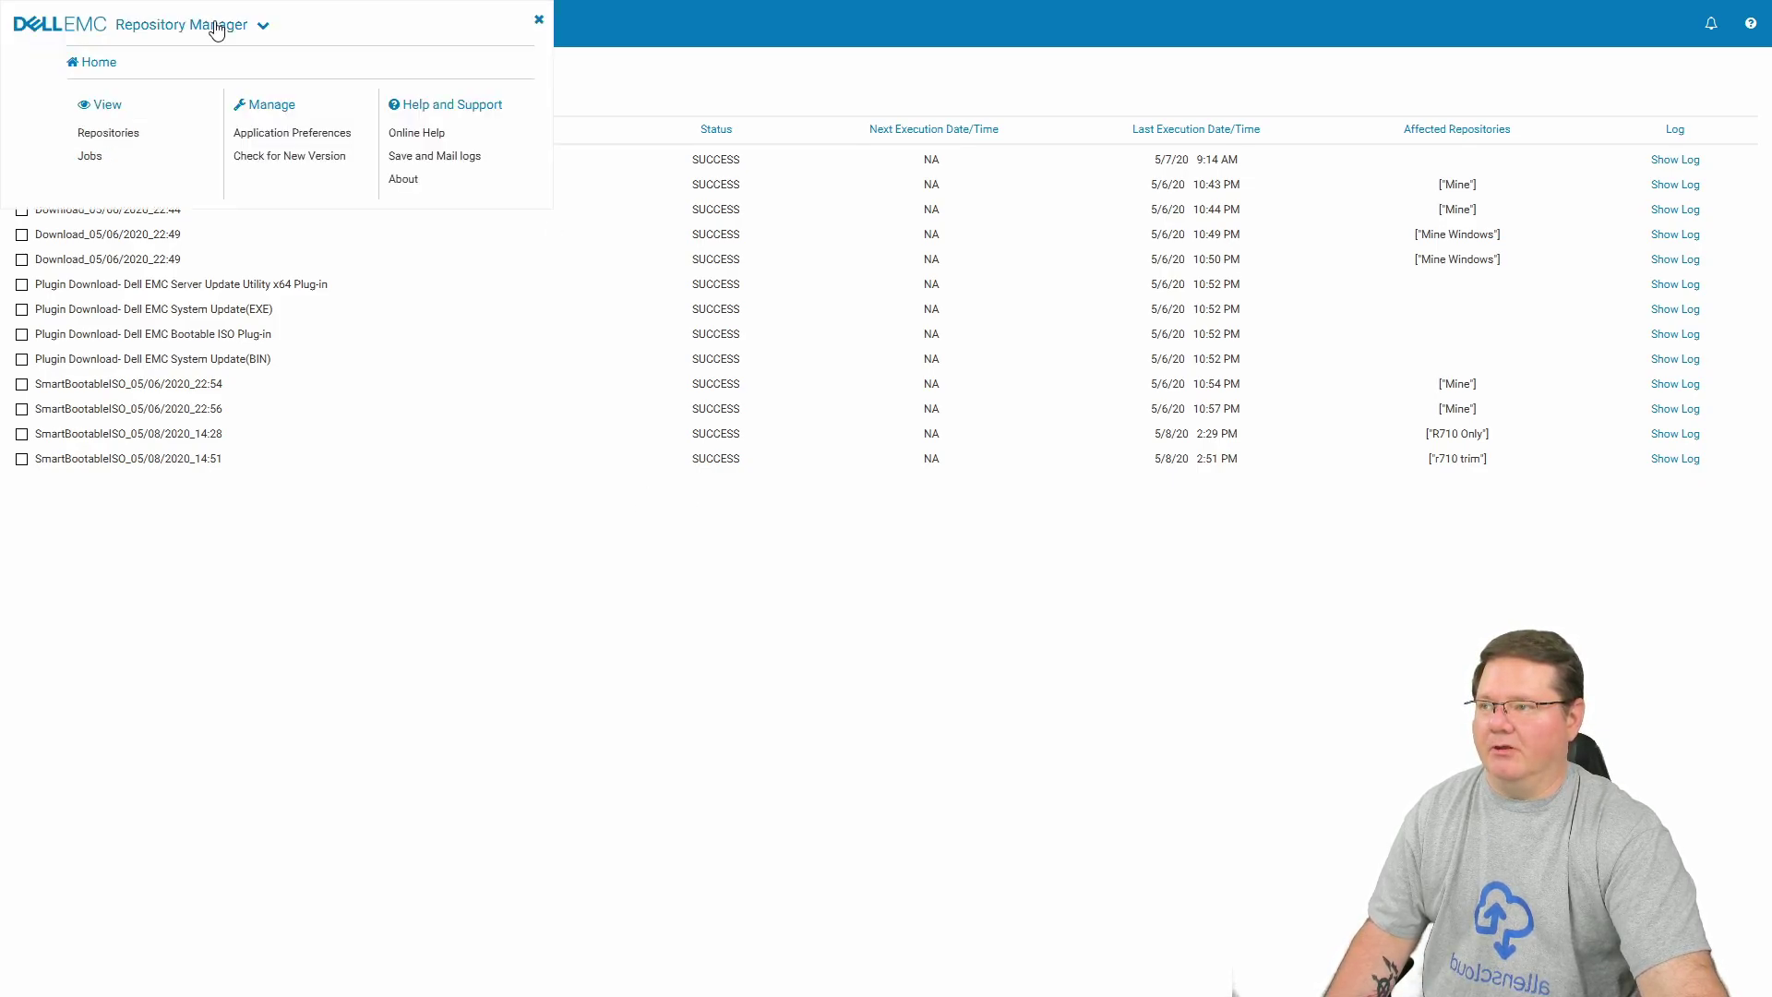
{"action": "left_click", "coordinate": [96, 64]}
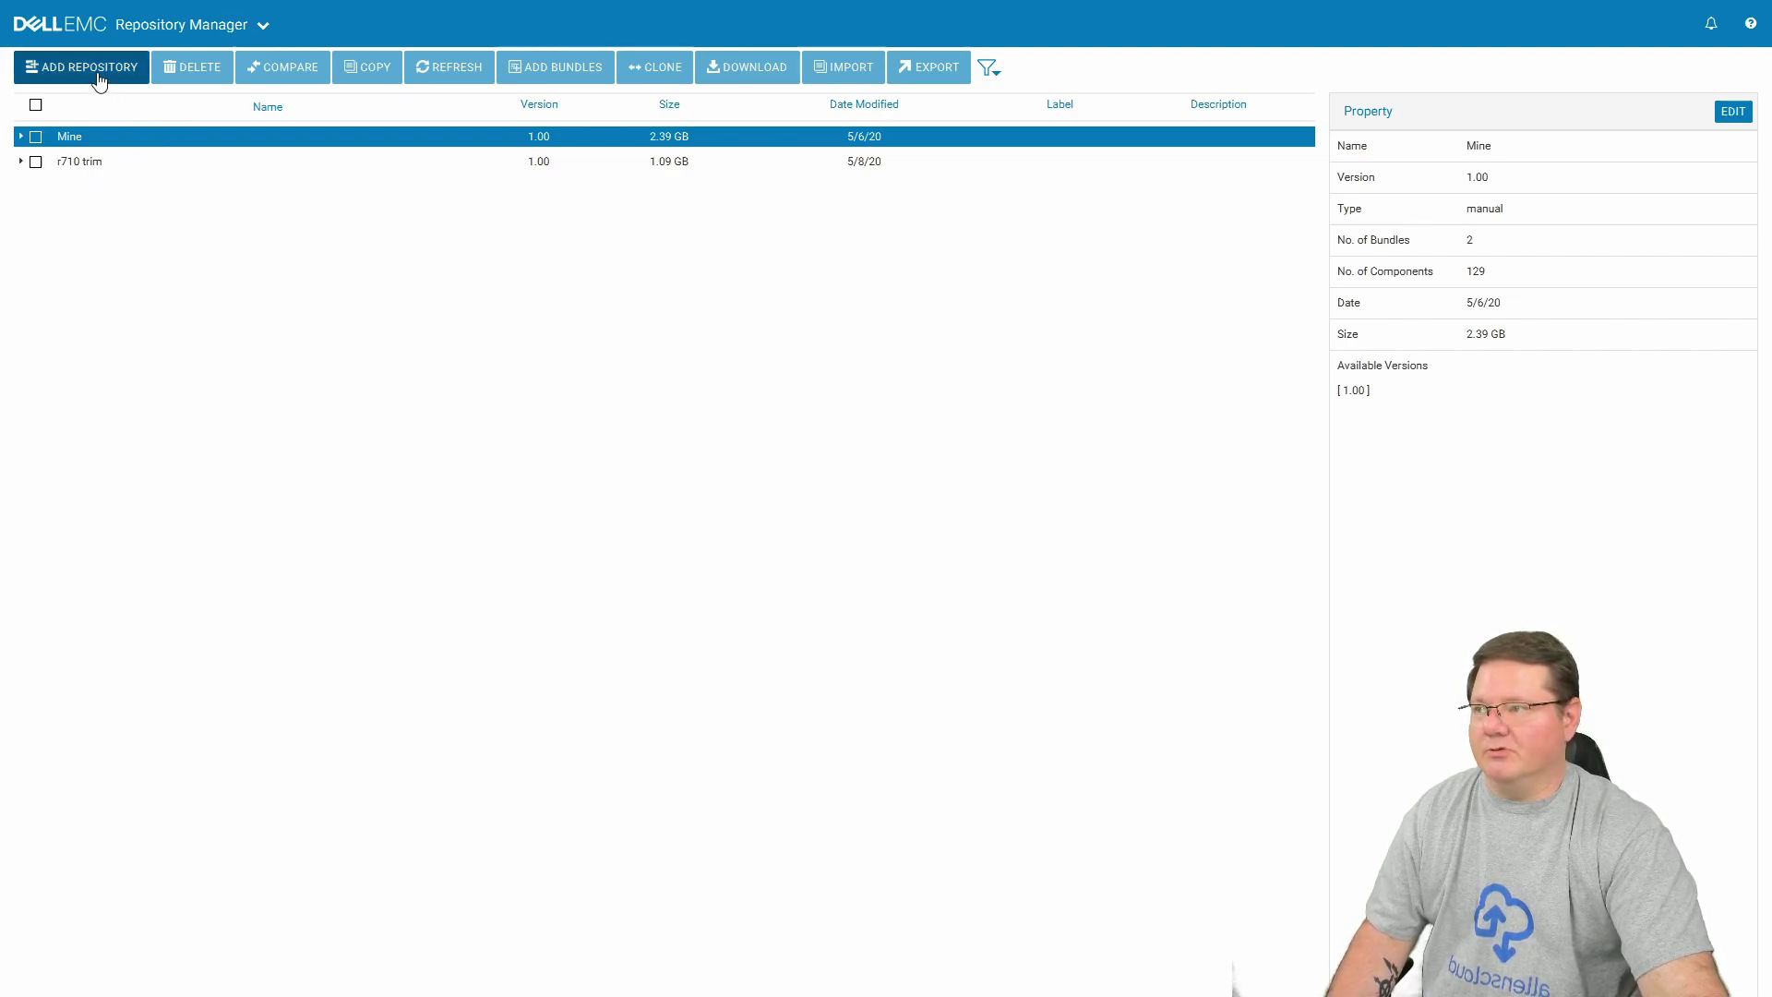
Expand 'Mine' to list its R210 II (Linux), R710 (Linux) and Unassigned Components bundles.
{"action": "left_click", "coordinate": [19, 137]}
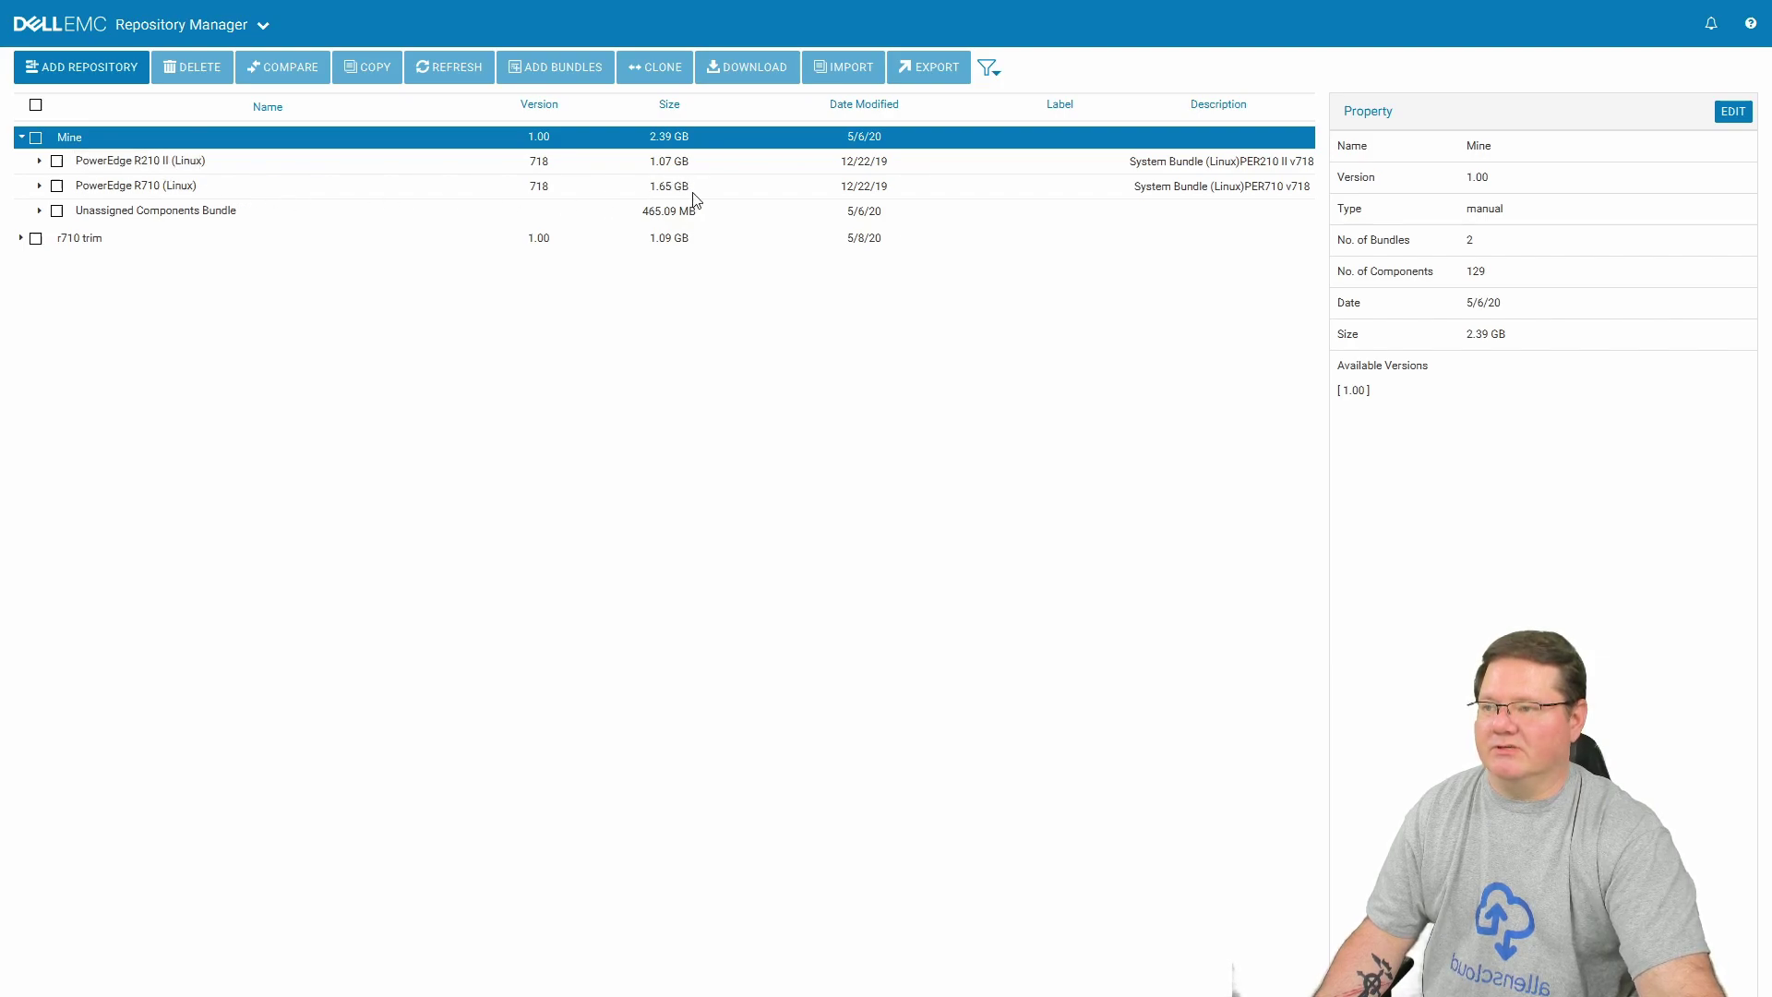
Expand 'r710 trim' to show its single PowerEdge R710 (Linux) bundle, version 718.
{"action": "left_click", "coordinate": [20, 239]}
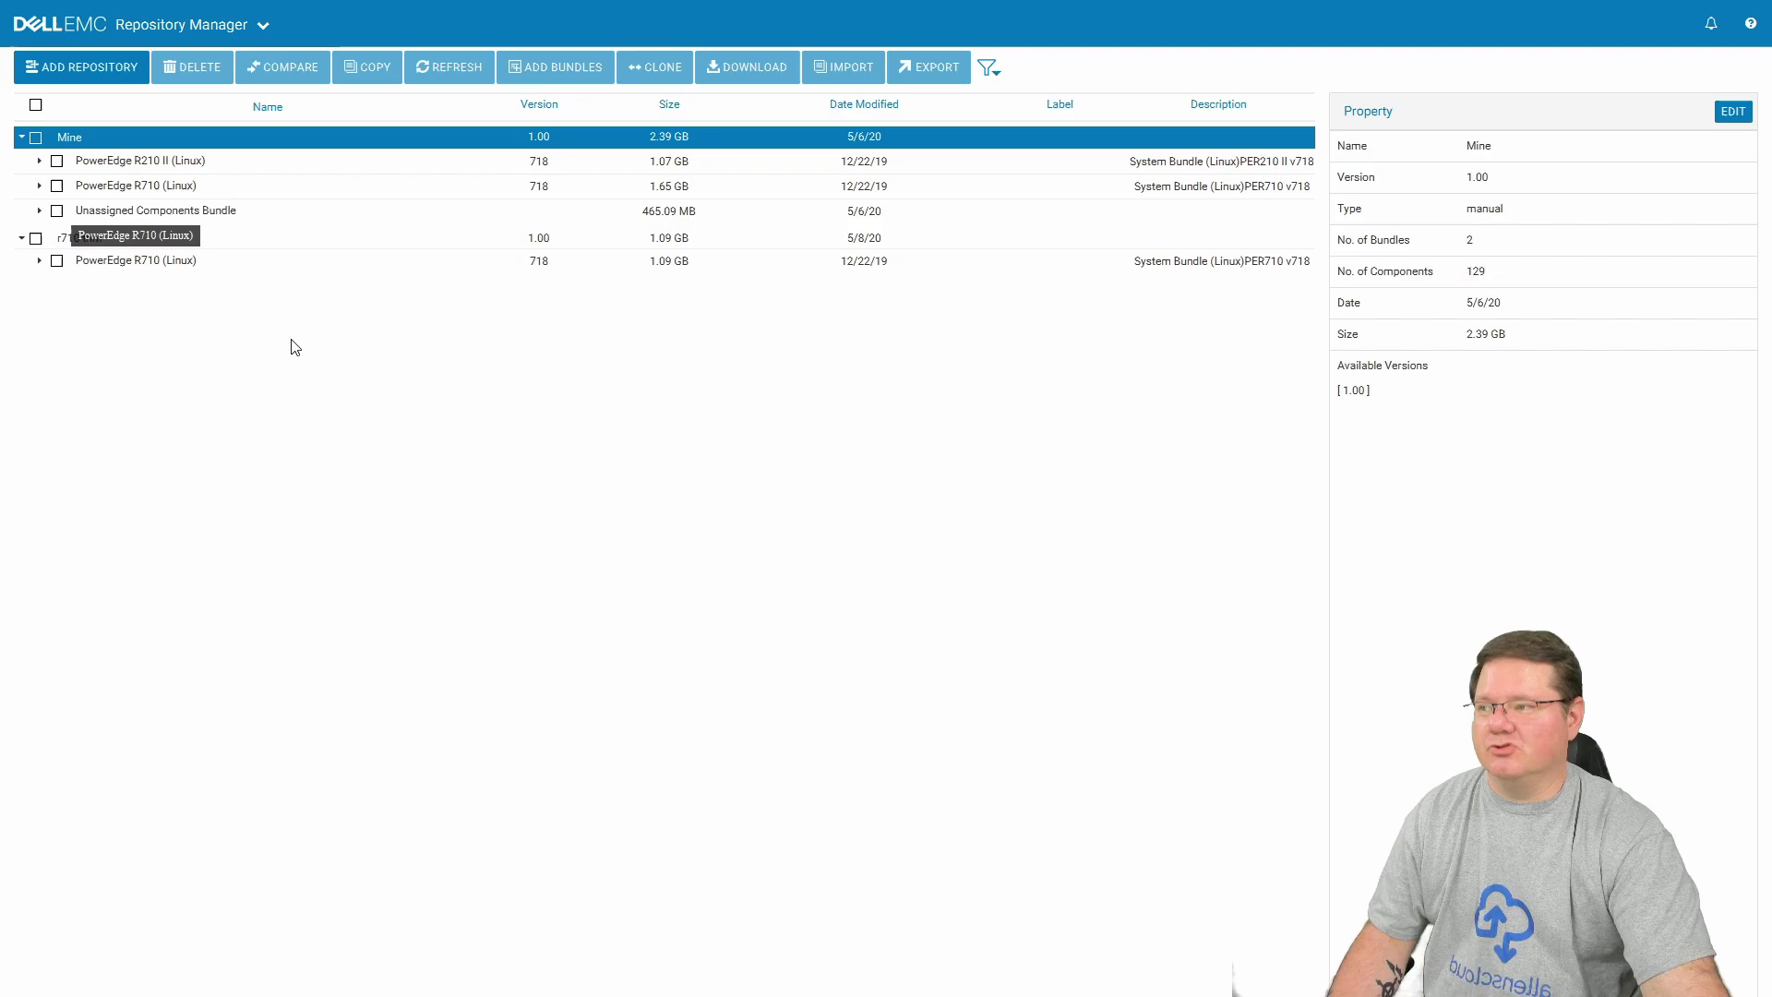
Start adding a new repository and name it 'New'.
{"action": "left_click", "coordinate": [112, 79]}
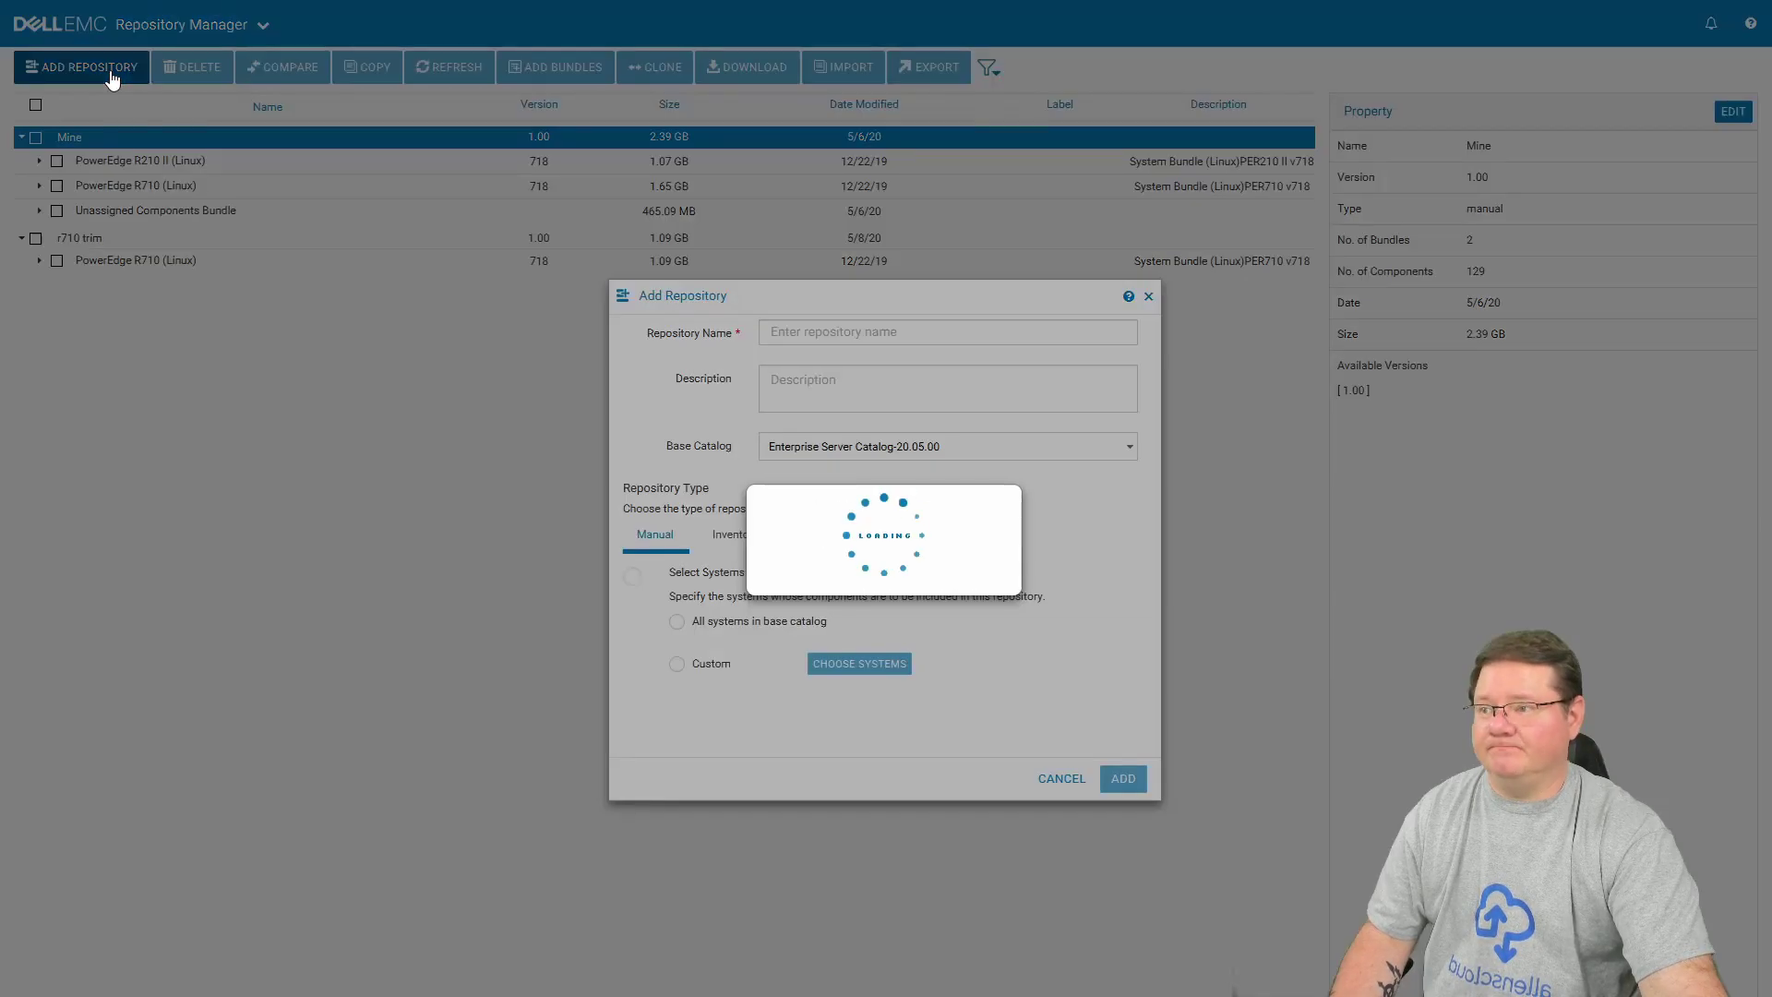
{"action": "left_click", "coordinate": [864, 335]}
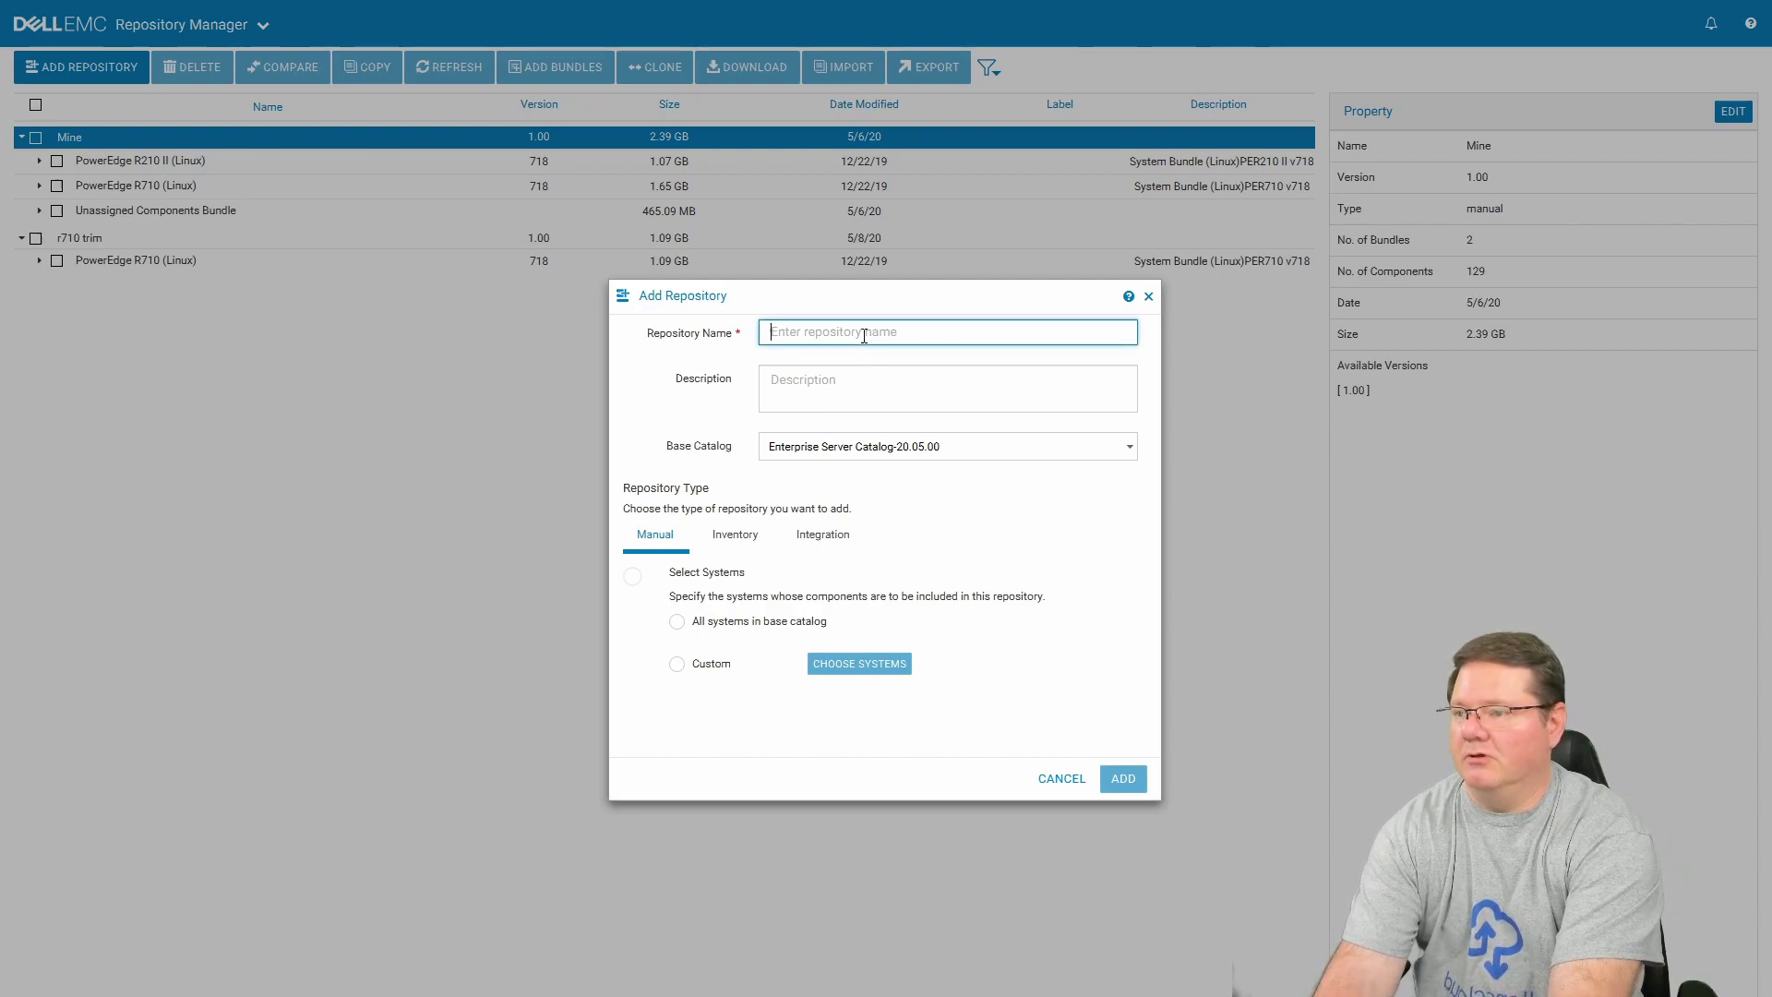
{"action": "type", "text": "New"}
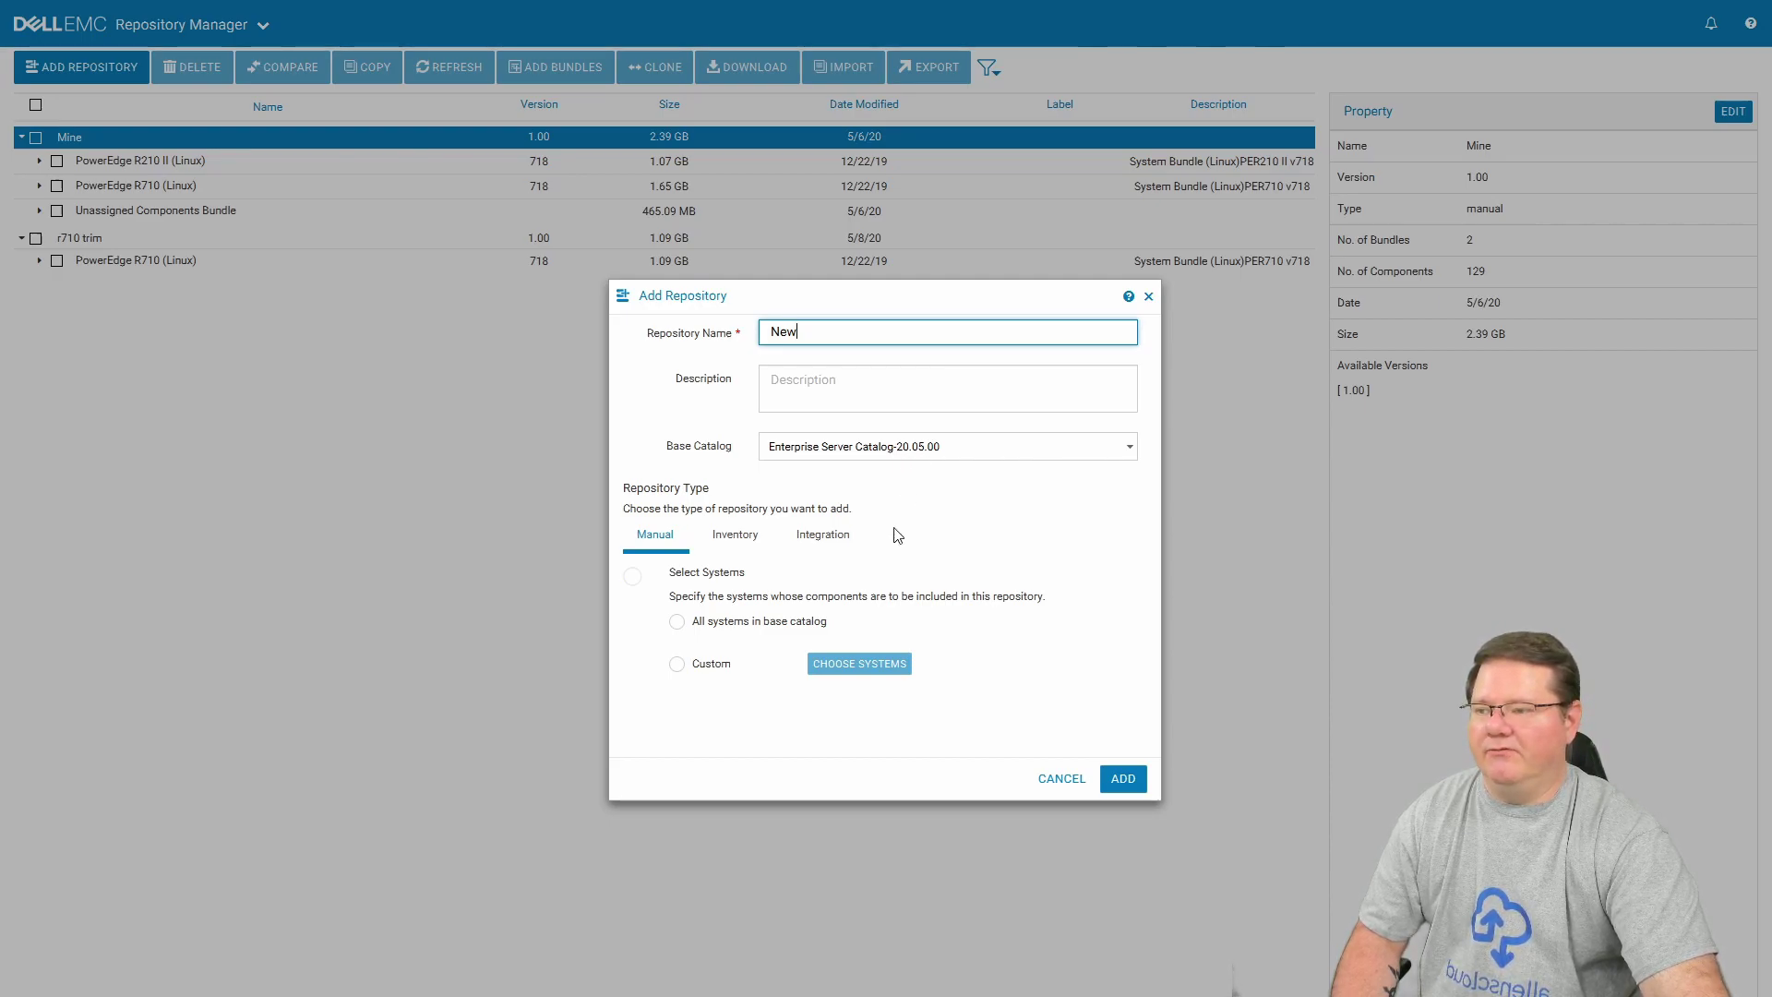
Choose custom system selection, browse the systems list, and cancel without selecting any.
{"action": "left_click", "coordinate": [712, 666]}
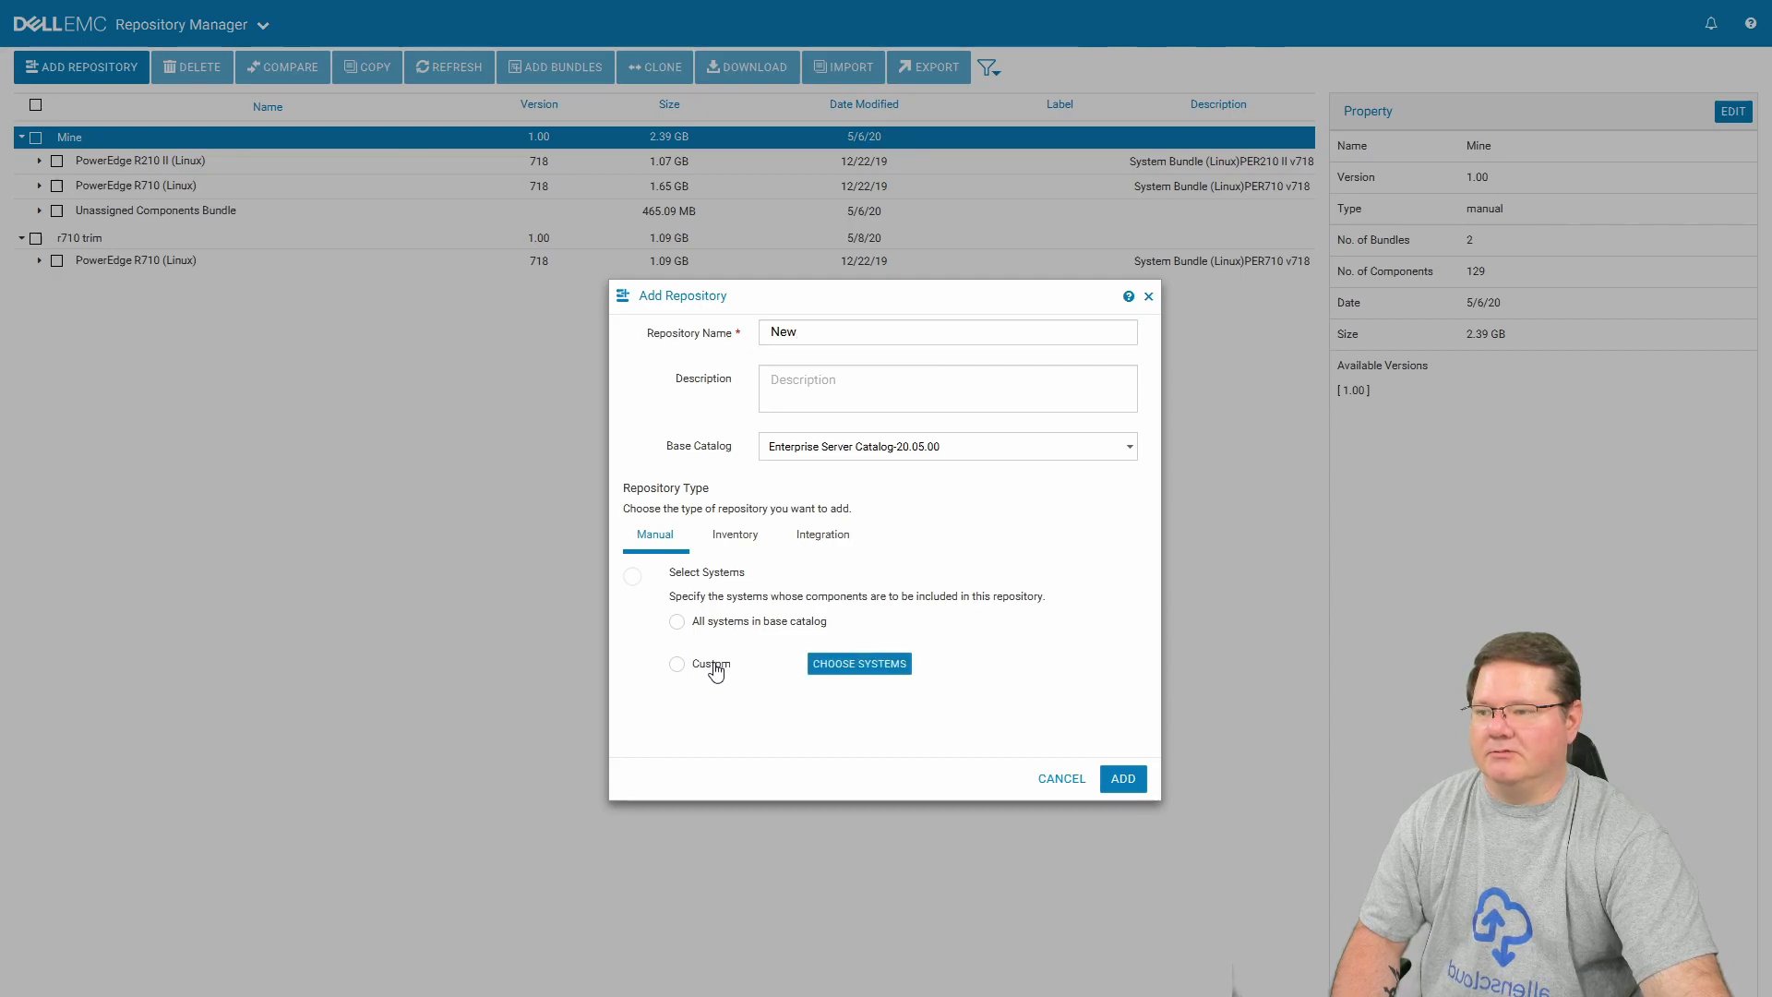
{"action": "left_click", "coordinate": [882, 667]}
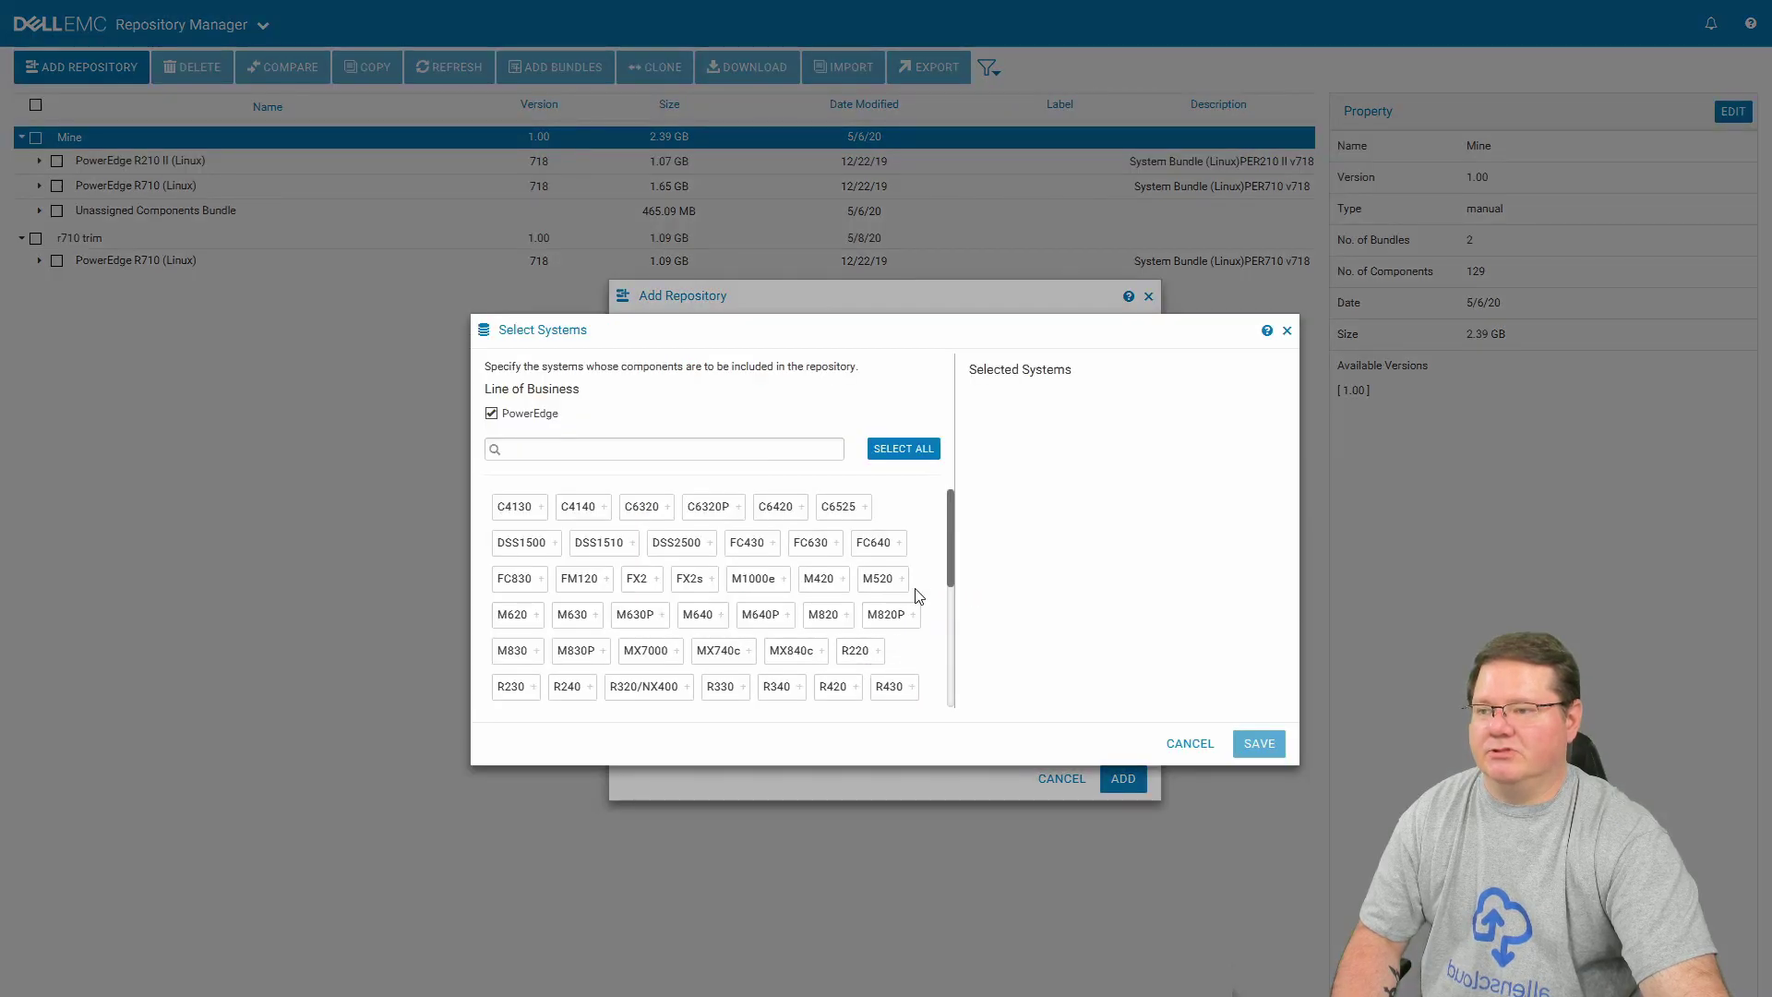
{"action": "left_click_drag", "start_coordinate": [955, 528], "coordinate": [949, 595]}
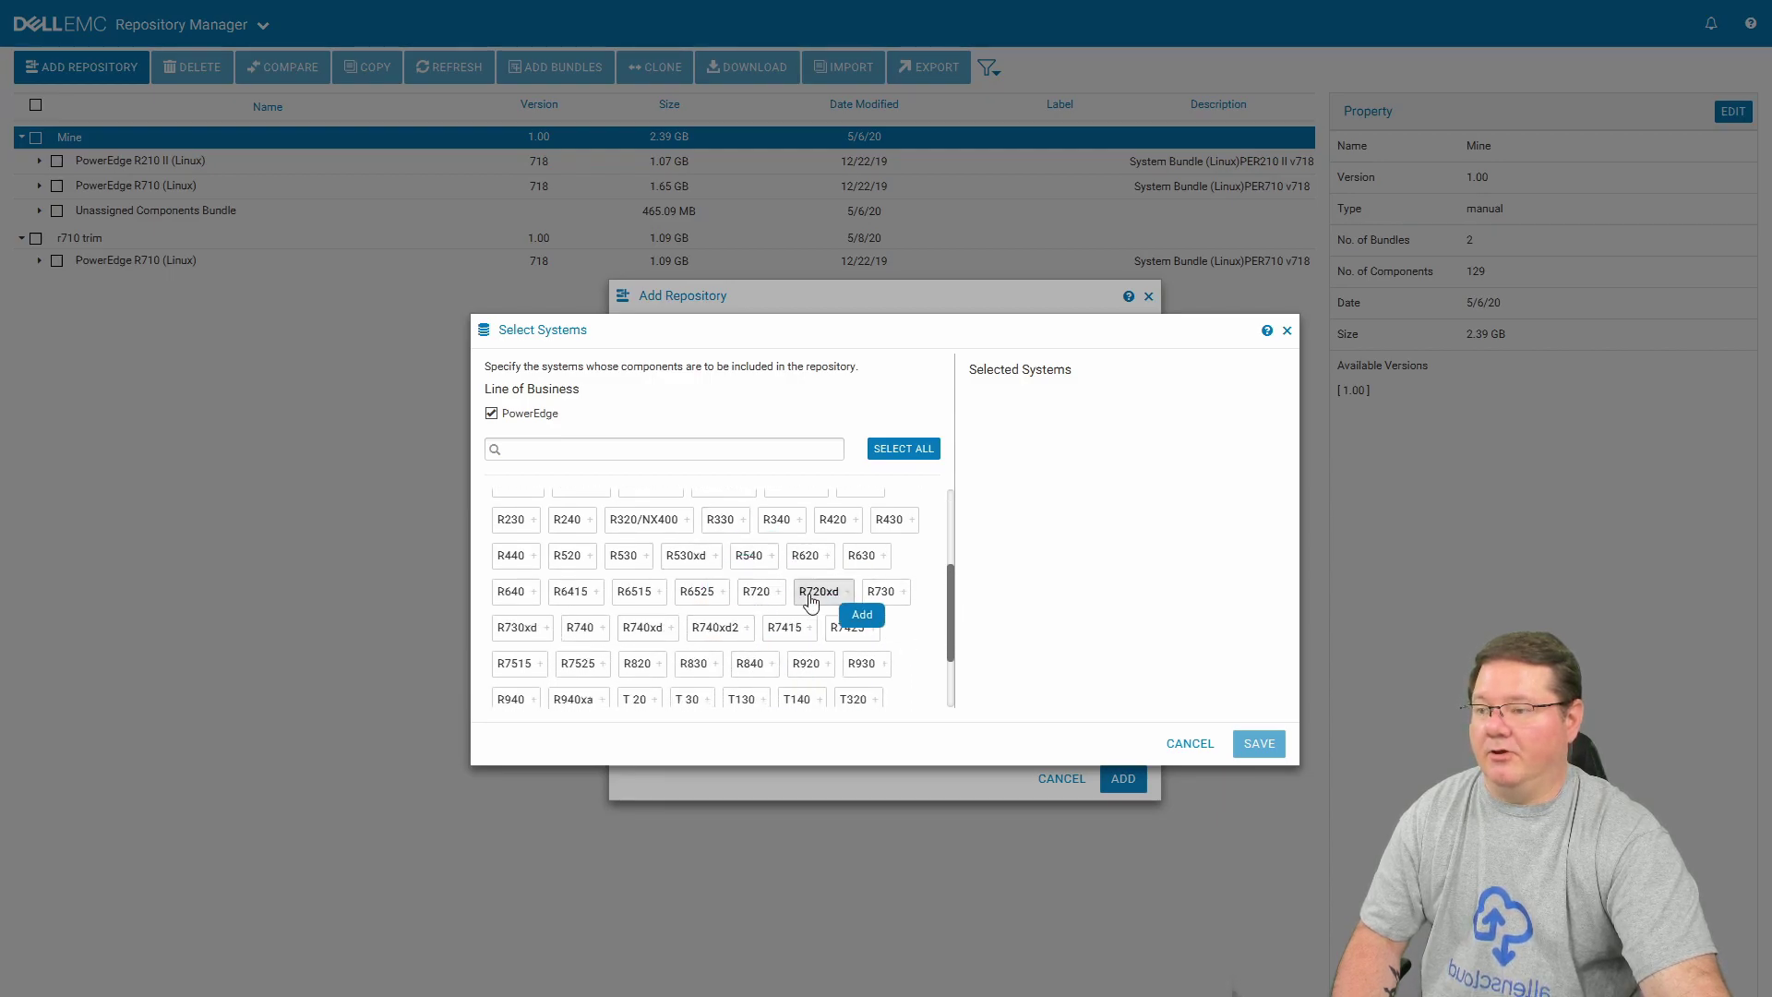
{"action": "left_click_drag", "start_coordinate": [949, 607], "coordinate": [954, 538]}
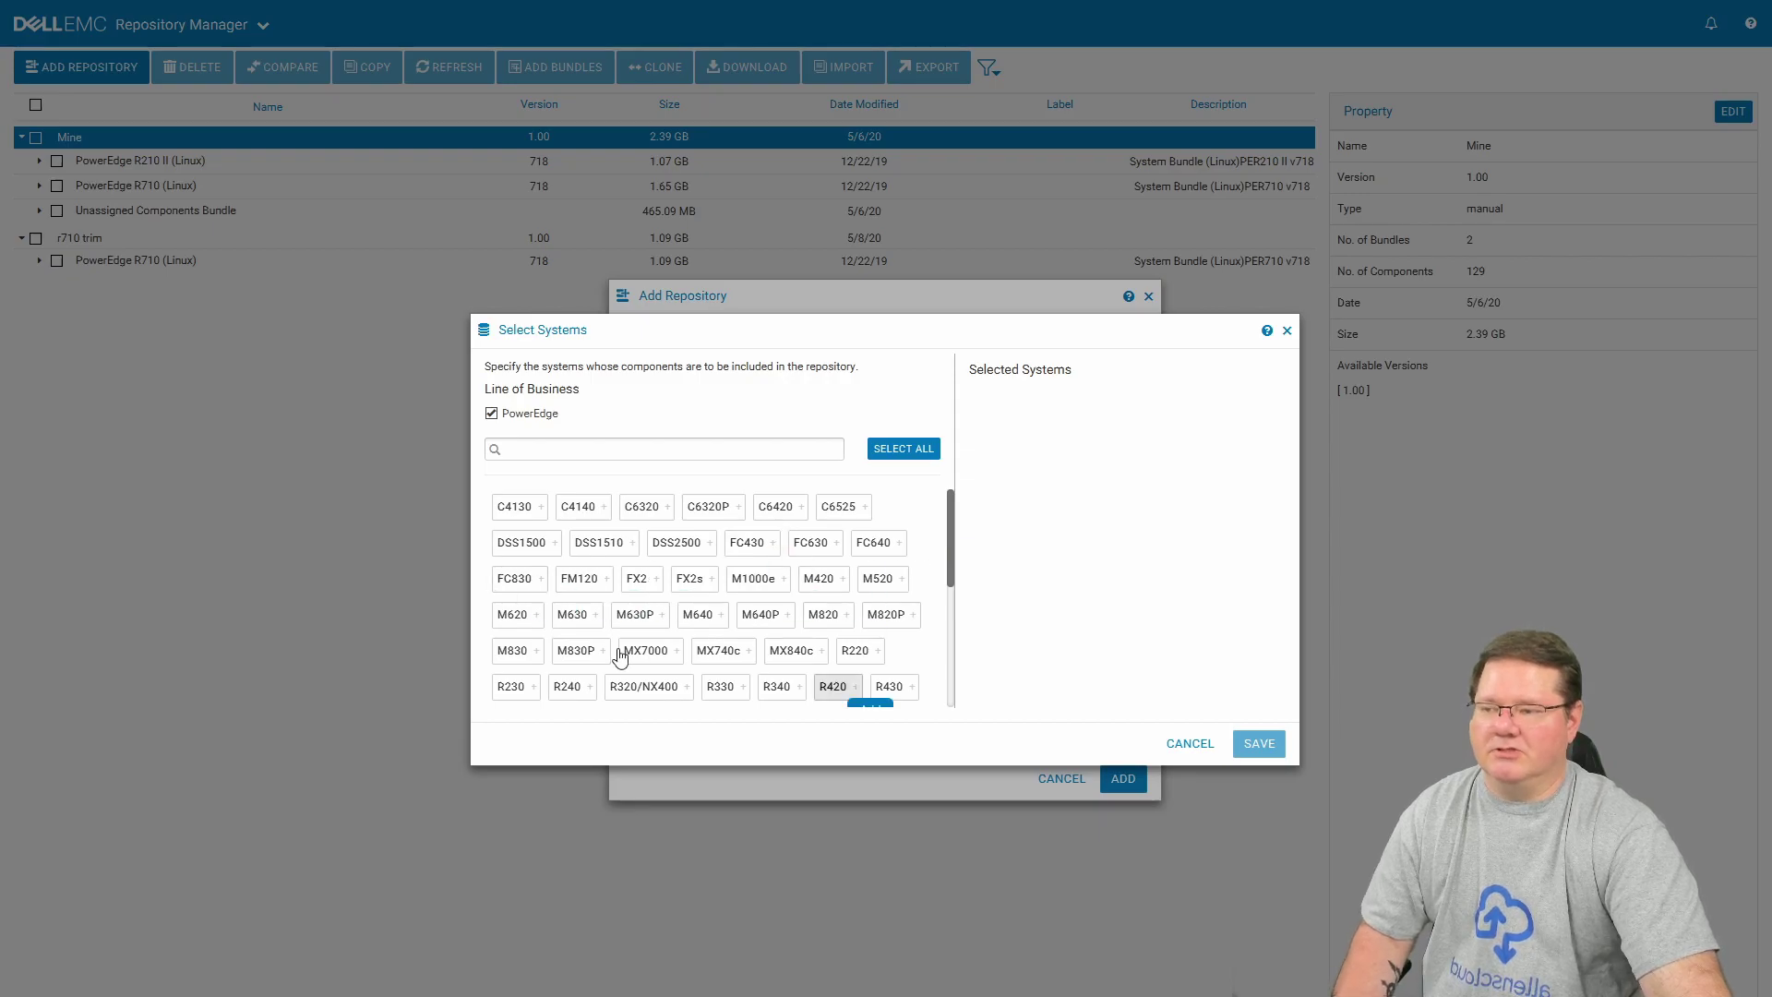
{"action": "left_click", "coordinate": [1190, 744]}
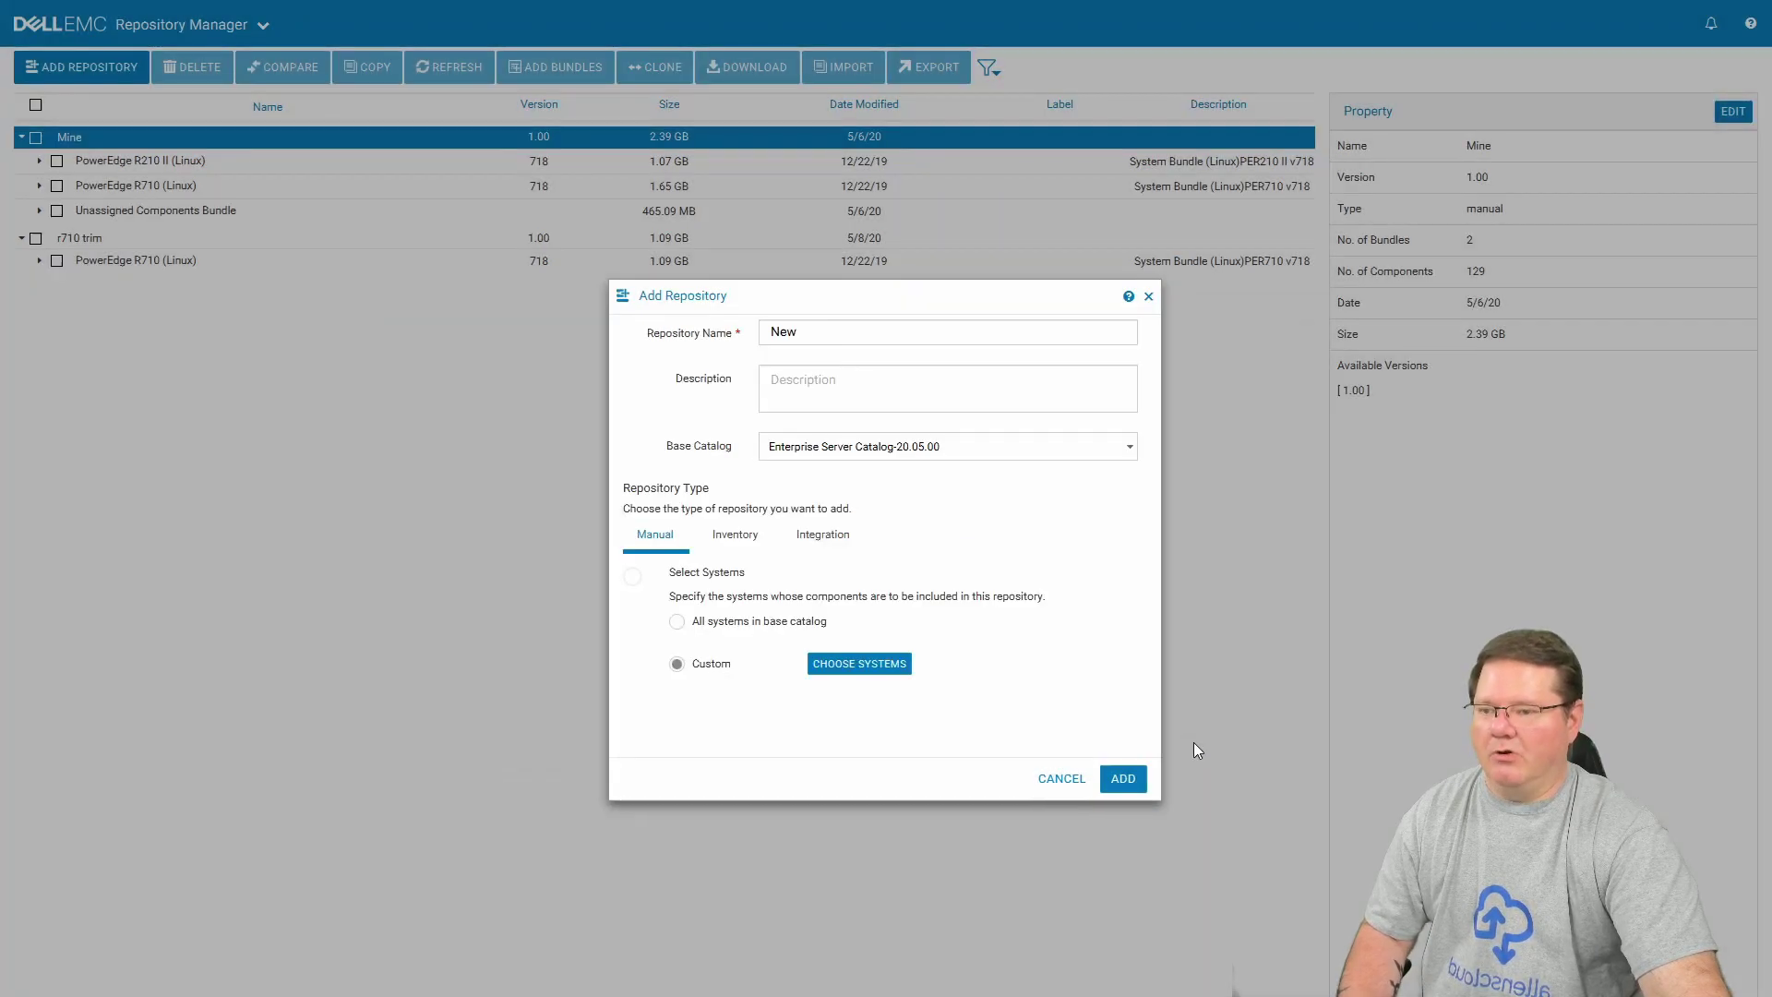
Open the Base Catalog dropdown and scroll through the available catalogs.
{"action": "left_click", "coordinate": [1128, 446]}
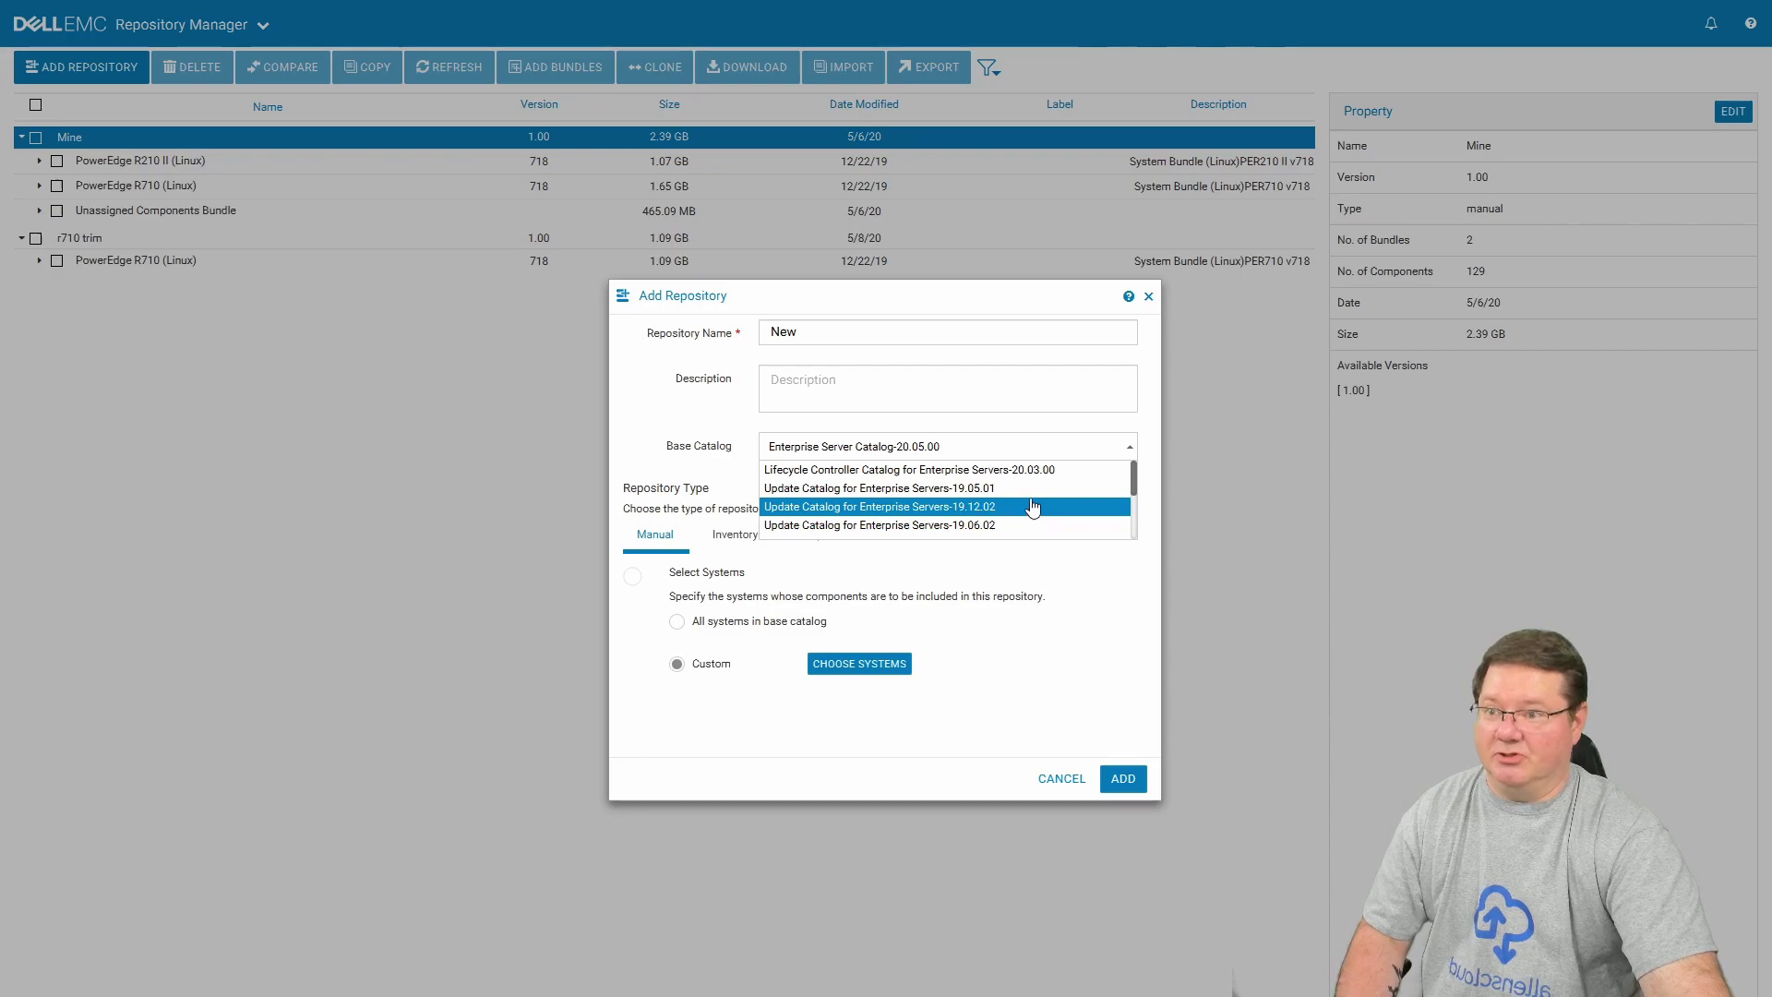
{"action": "scroll", "coordinate": [1134, 480], "scroll_direction": "down", "scroll_amount": 3}
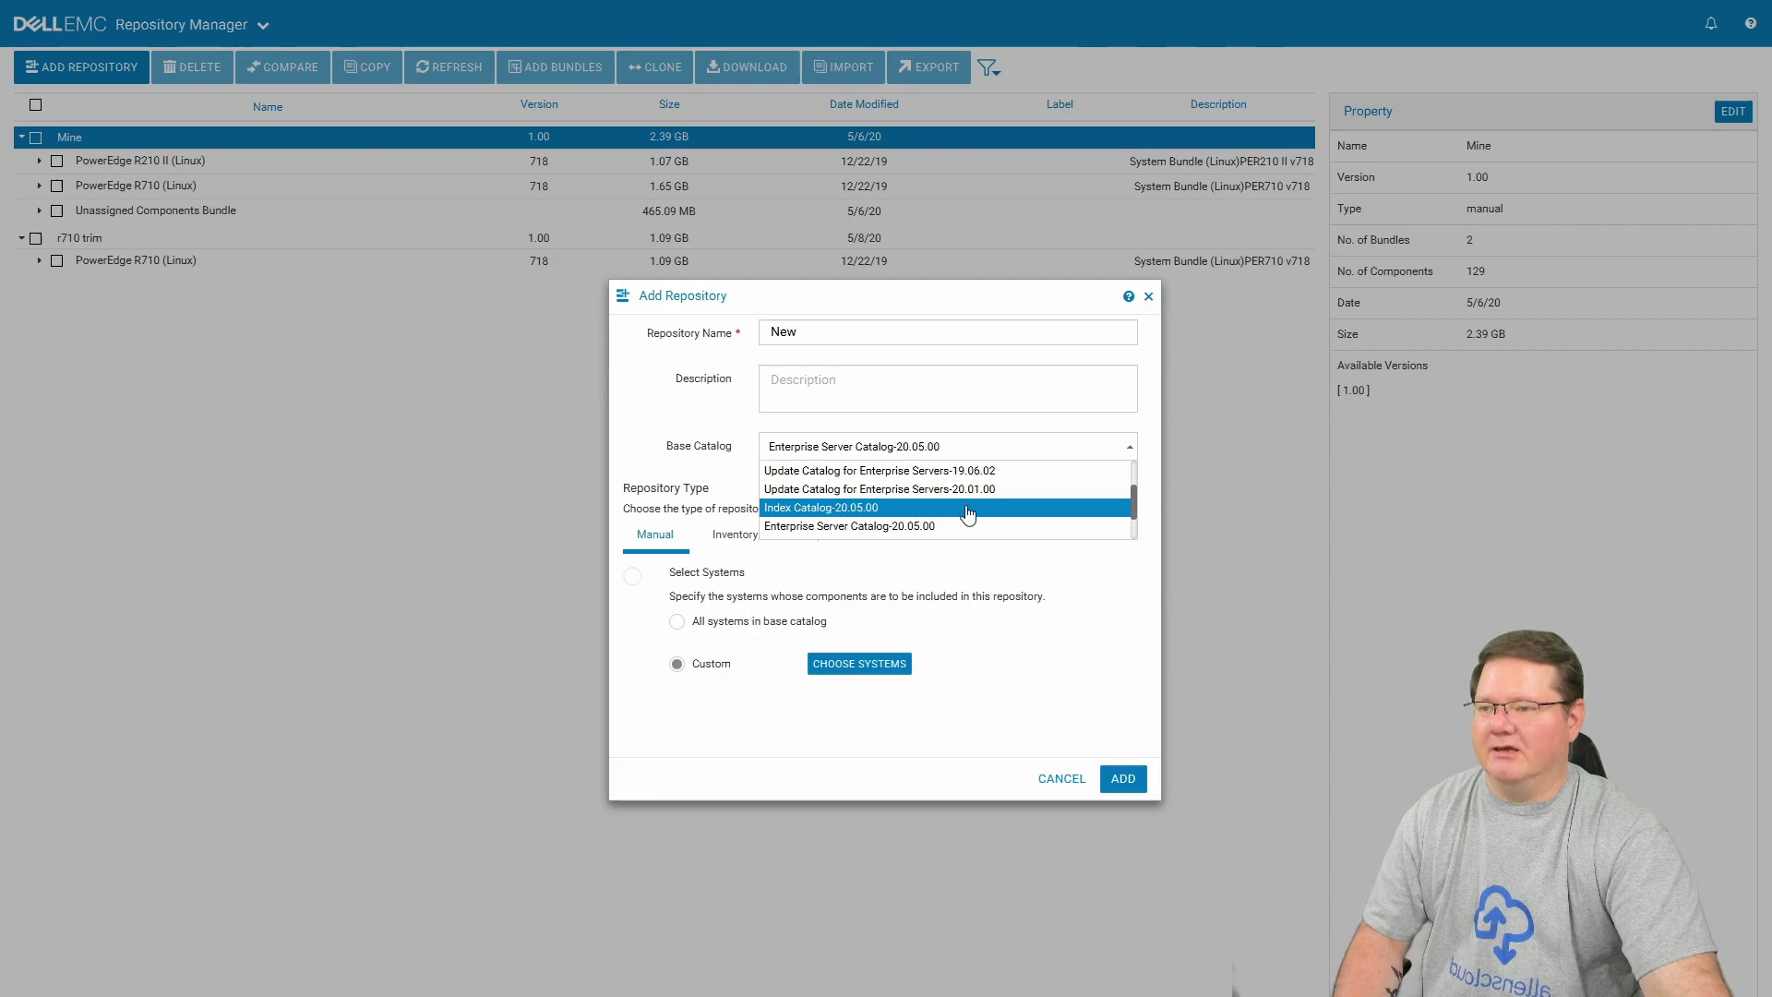
Try Index Catalog-20.05.00 with the GZ Enterprise Servers group and December 2019 - 19.12.02, then dismiss it.
{"action": "left_click", "coordinate": [895, 514]}
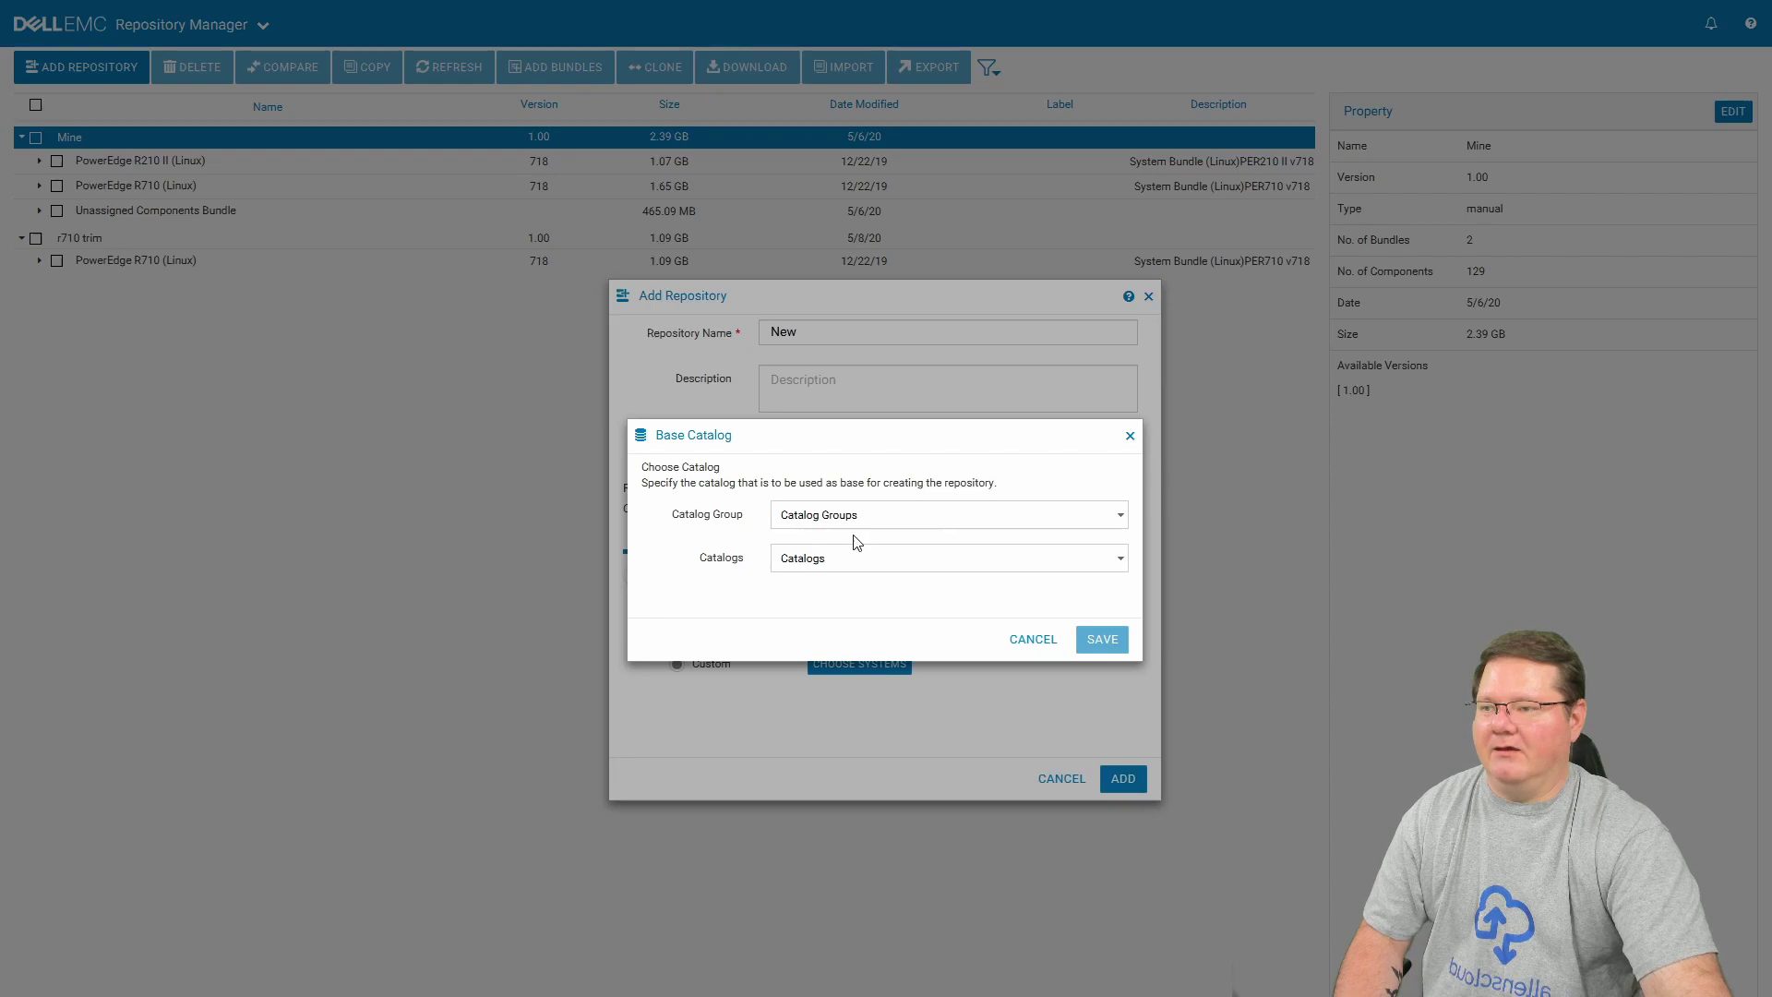
{"action": "left_click", "coordinate": [1095, 524]}
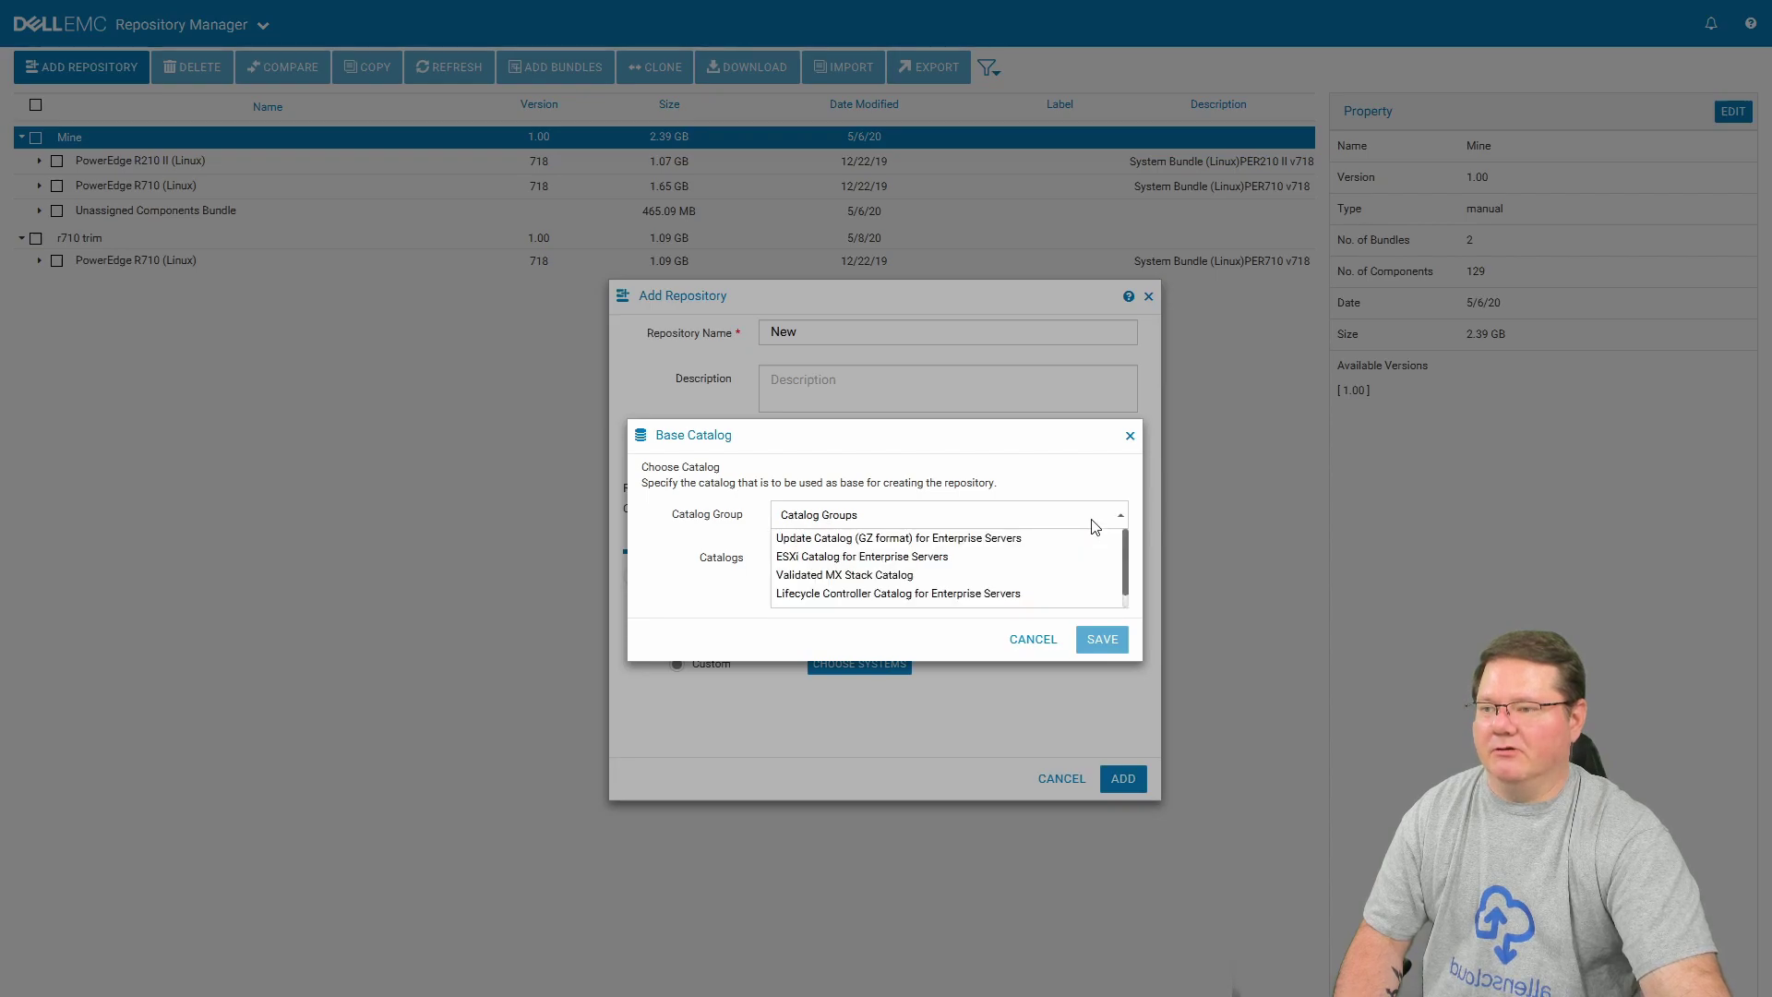
{"action": "left_click", "coordinate": [941, 540]}
{"action": "left_click", "coordinate": [1108, 564]}
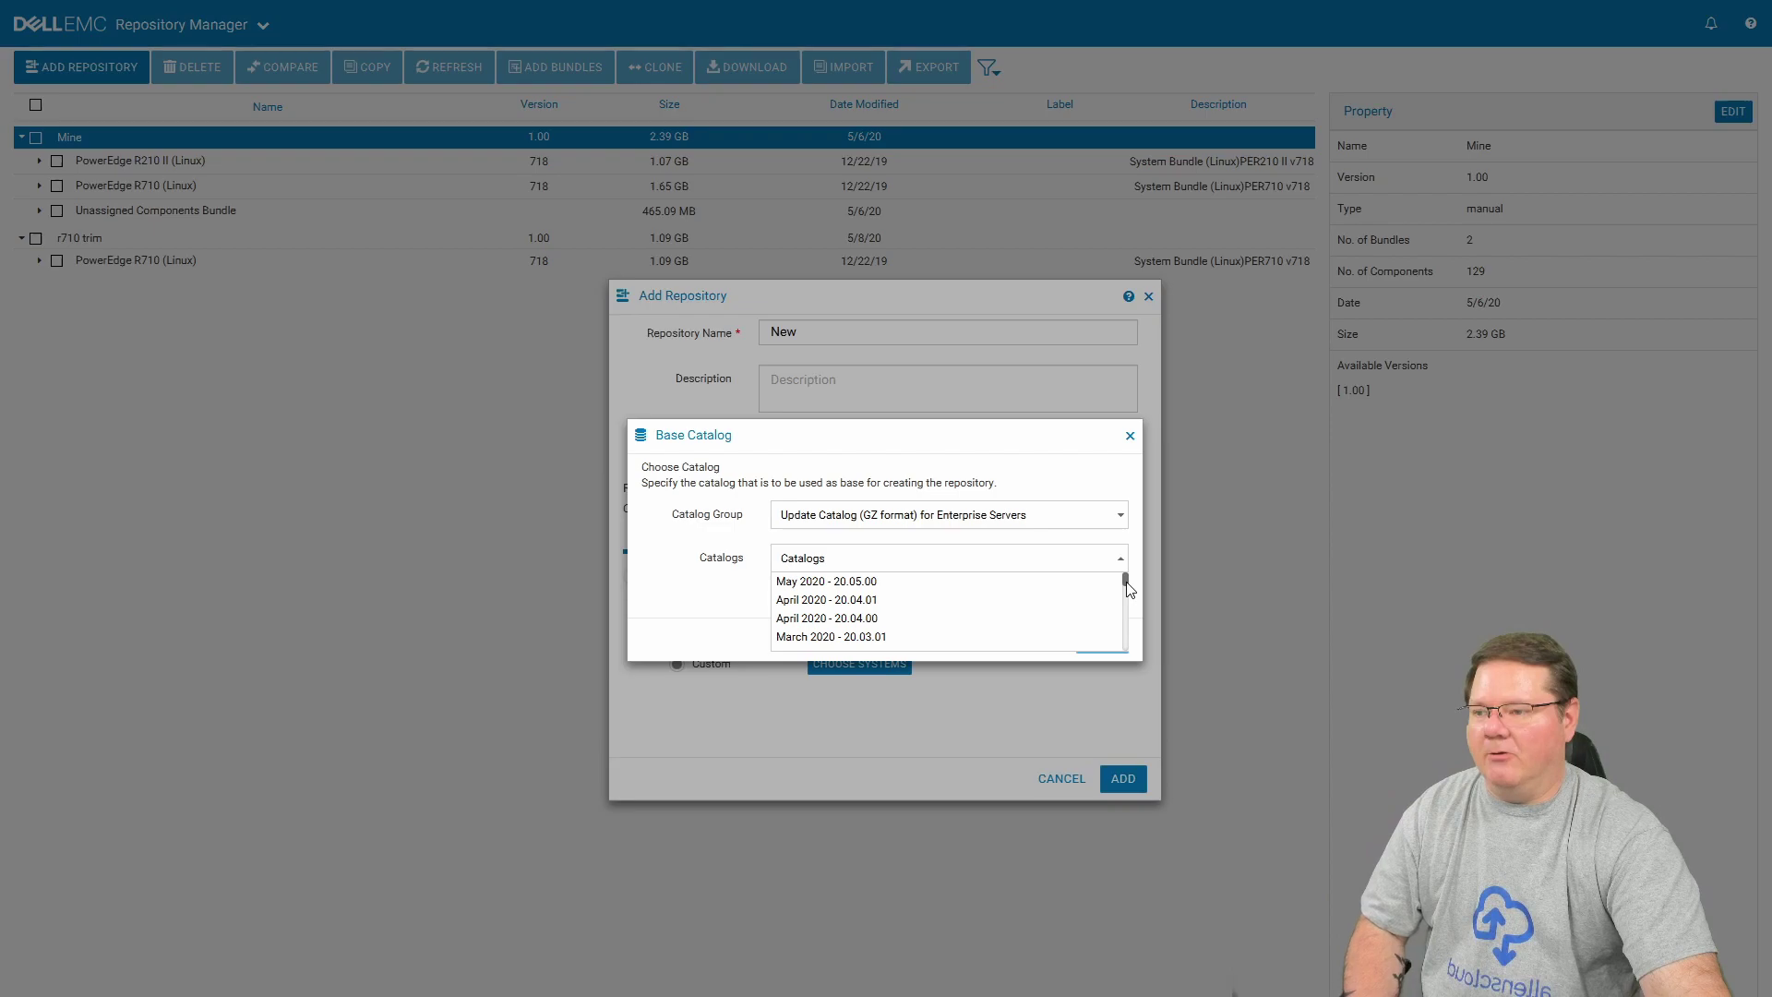
{"action": "scroll", "coordinate": [1118, 614], "scroll_direction": "down", "scroll_amount": 3}
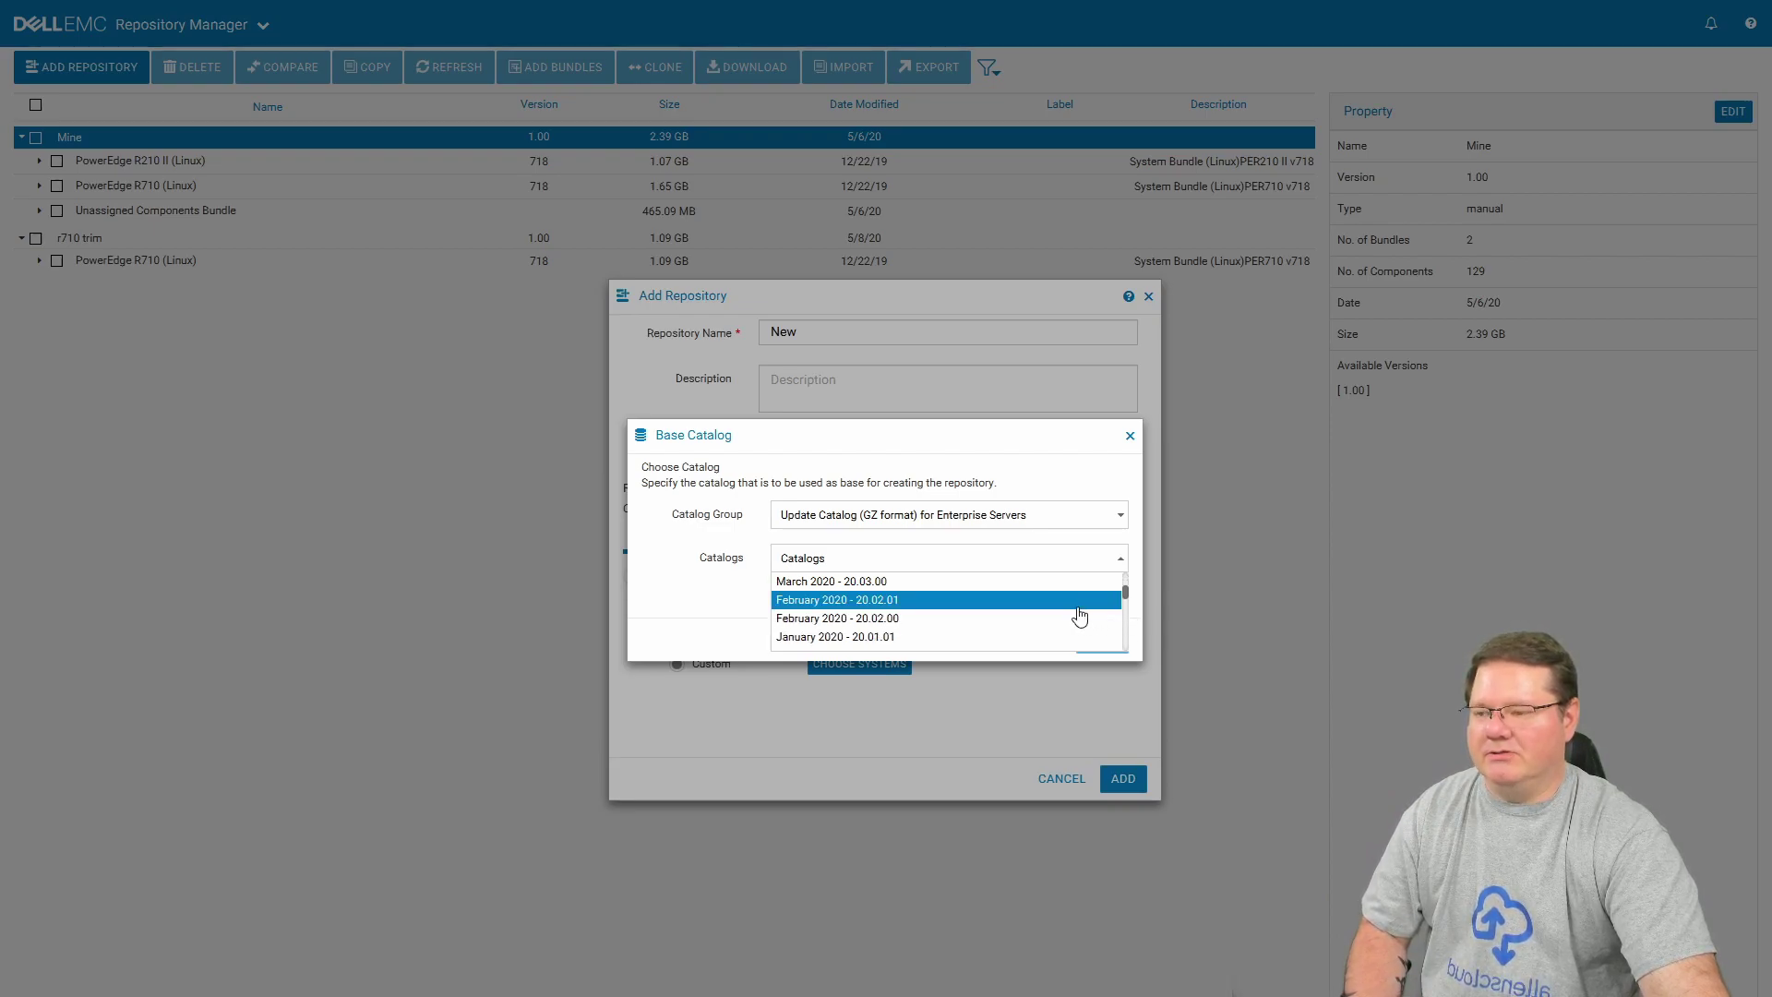
{"action": "scroll", "coordinate": [1080, 616], "scroll_direction": "down", "scroll_amount": 1}
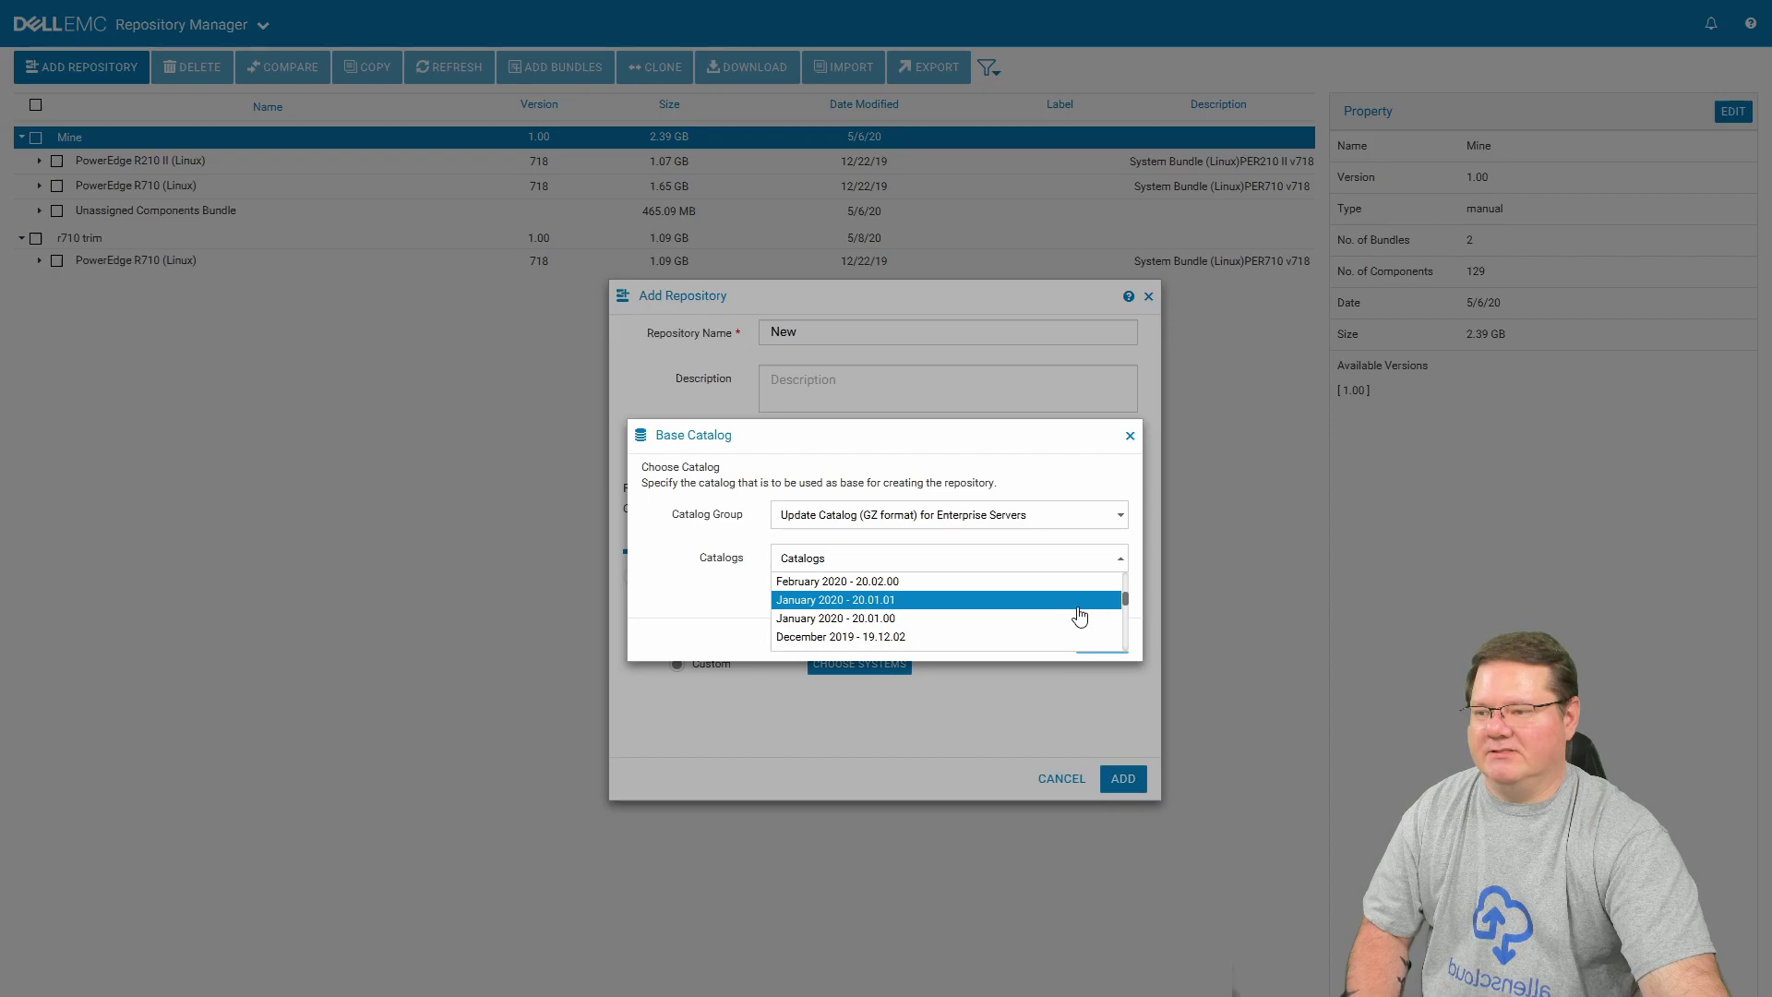
{"action": "left_click", "coordinate": [915, 637]}
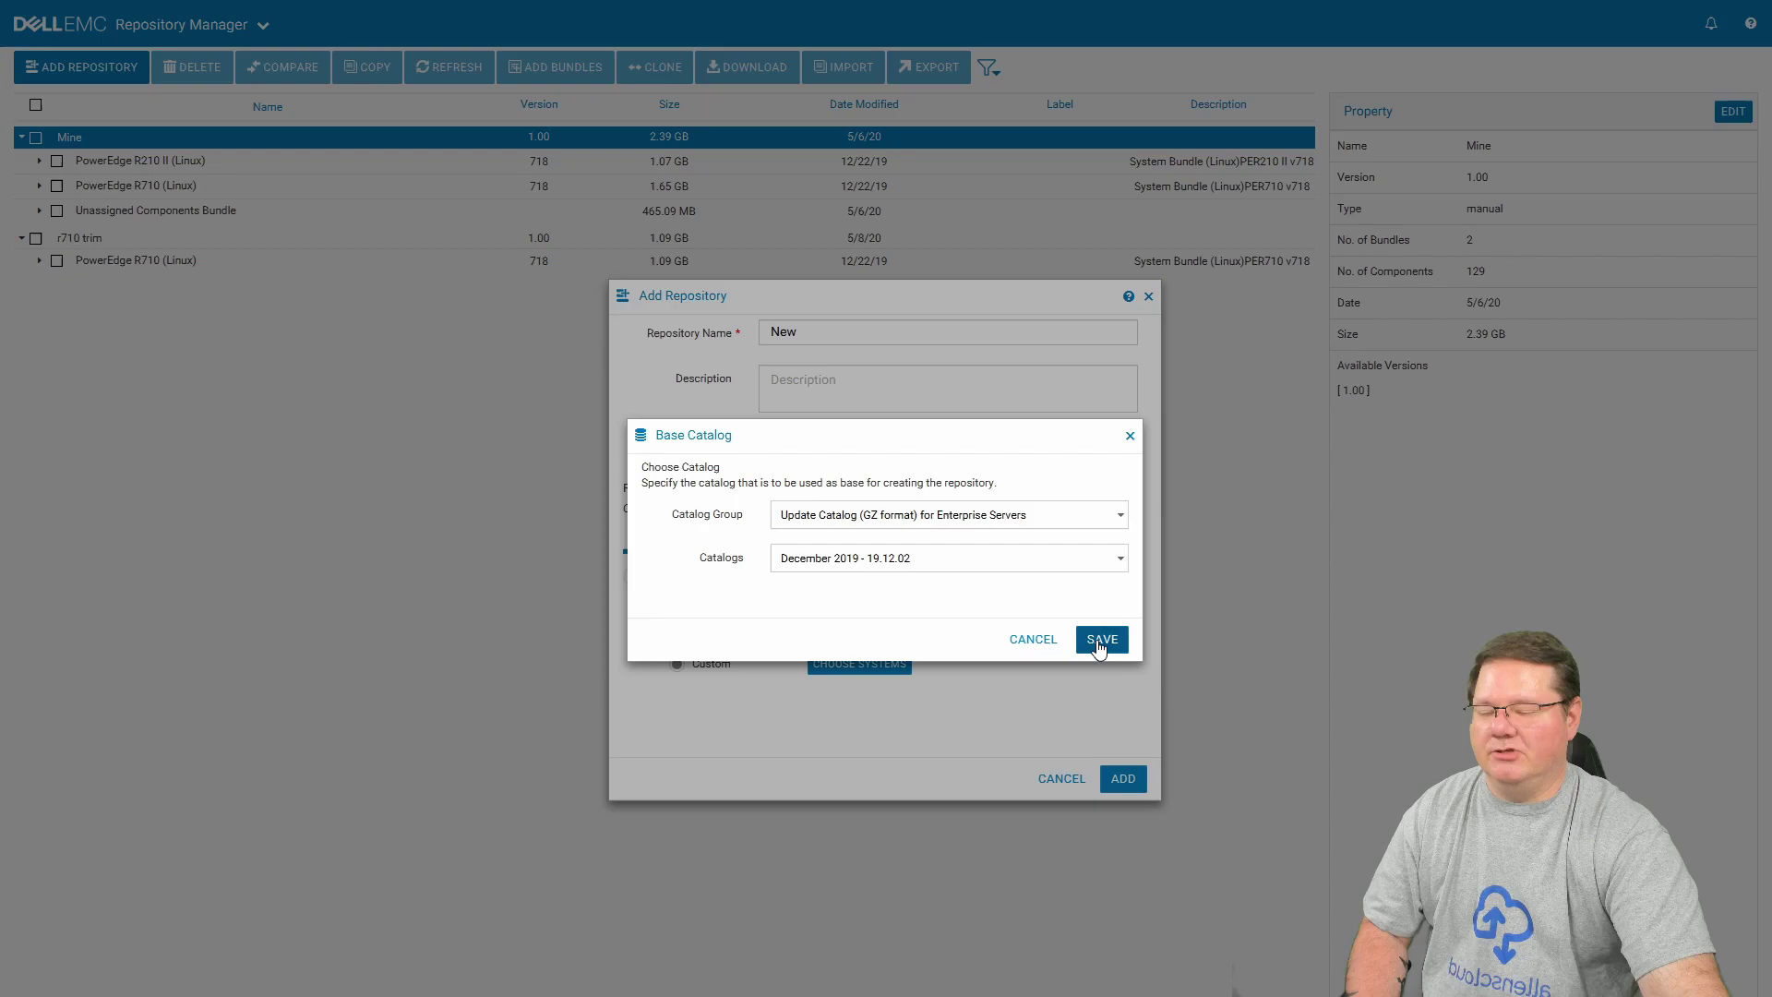
{"action": "left_click", "coordinate": [1028, 640]}
Select Update Catalog for Enterprise Servers-19.12.02 as the base catalog.
{"action": "left_click", "coordinate": [1126, 447]}
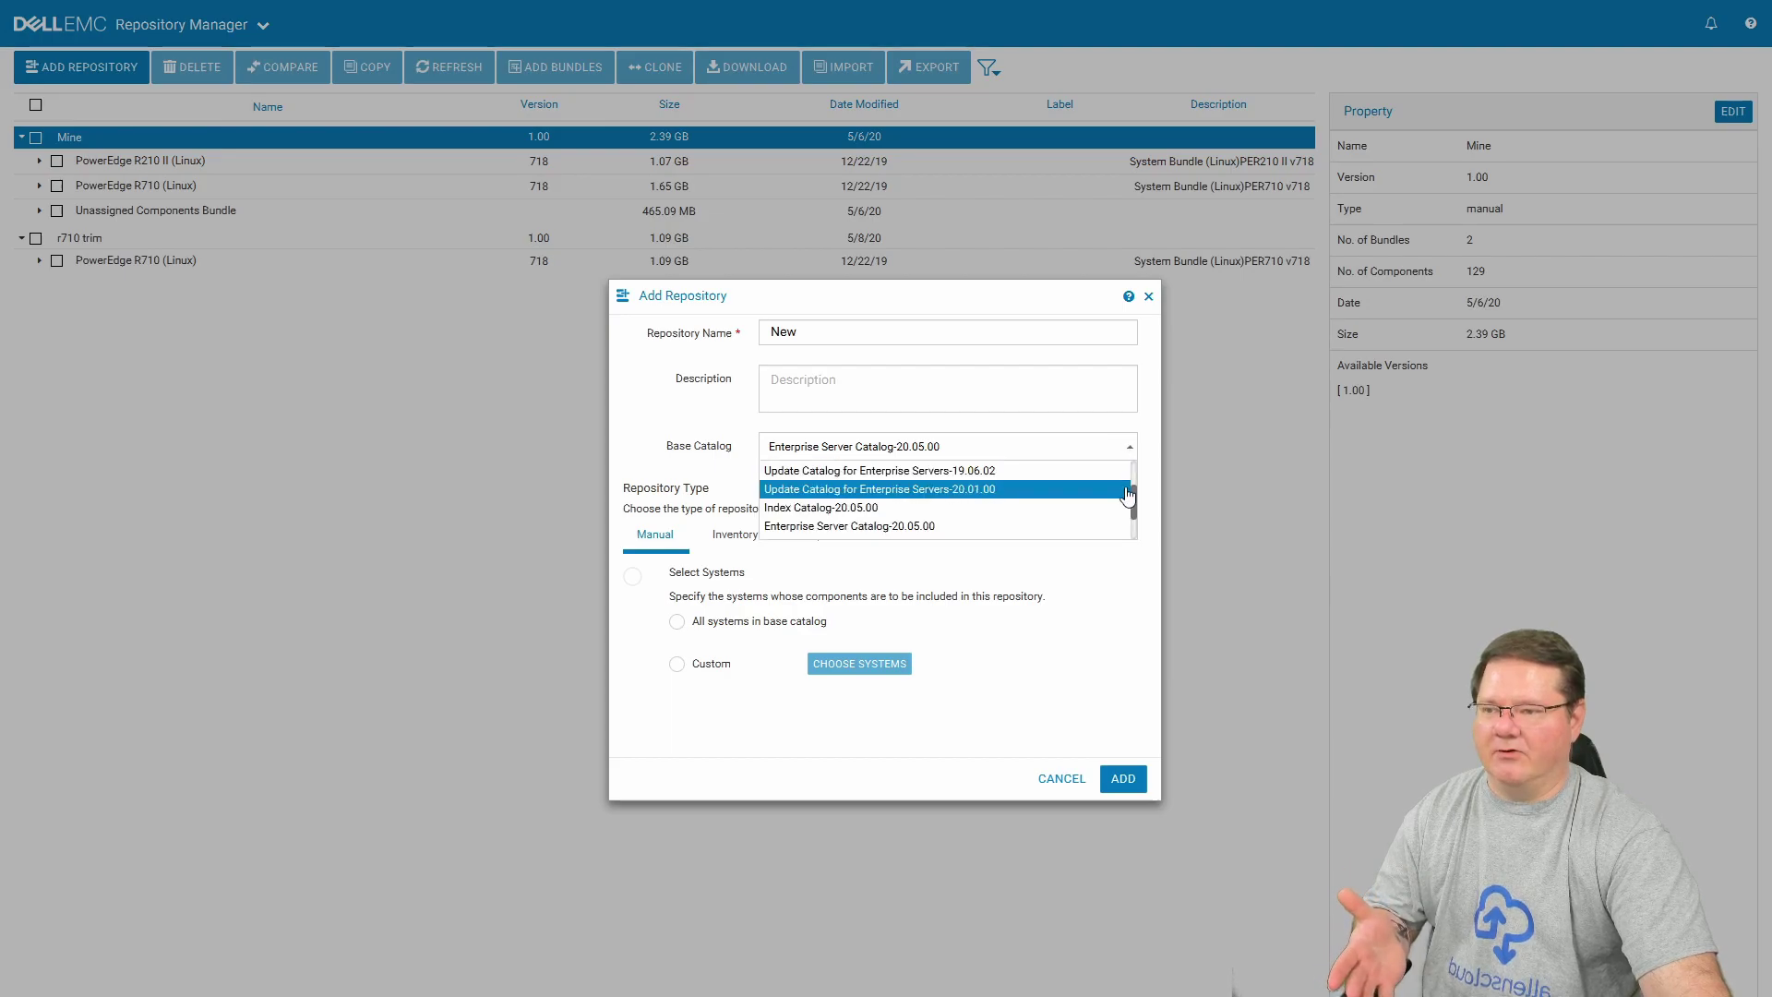
{"action": "scroll", "coordinate": [1034, 520], "scroll_direction": "down", "scroll_amount": 1}
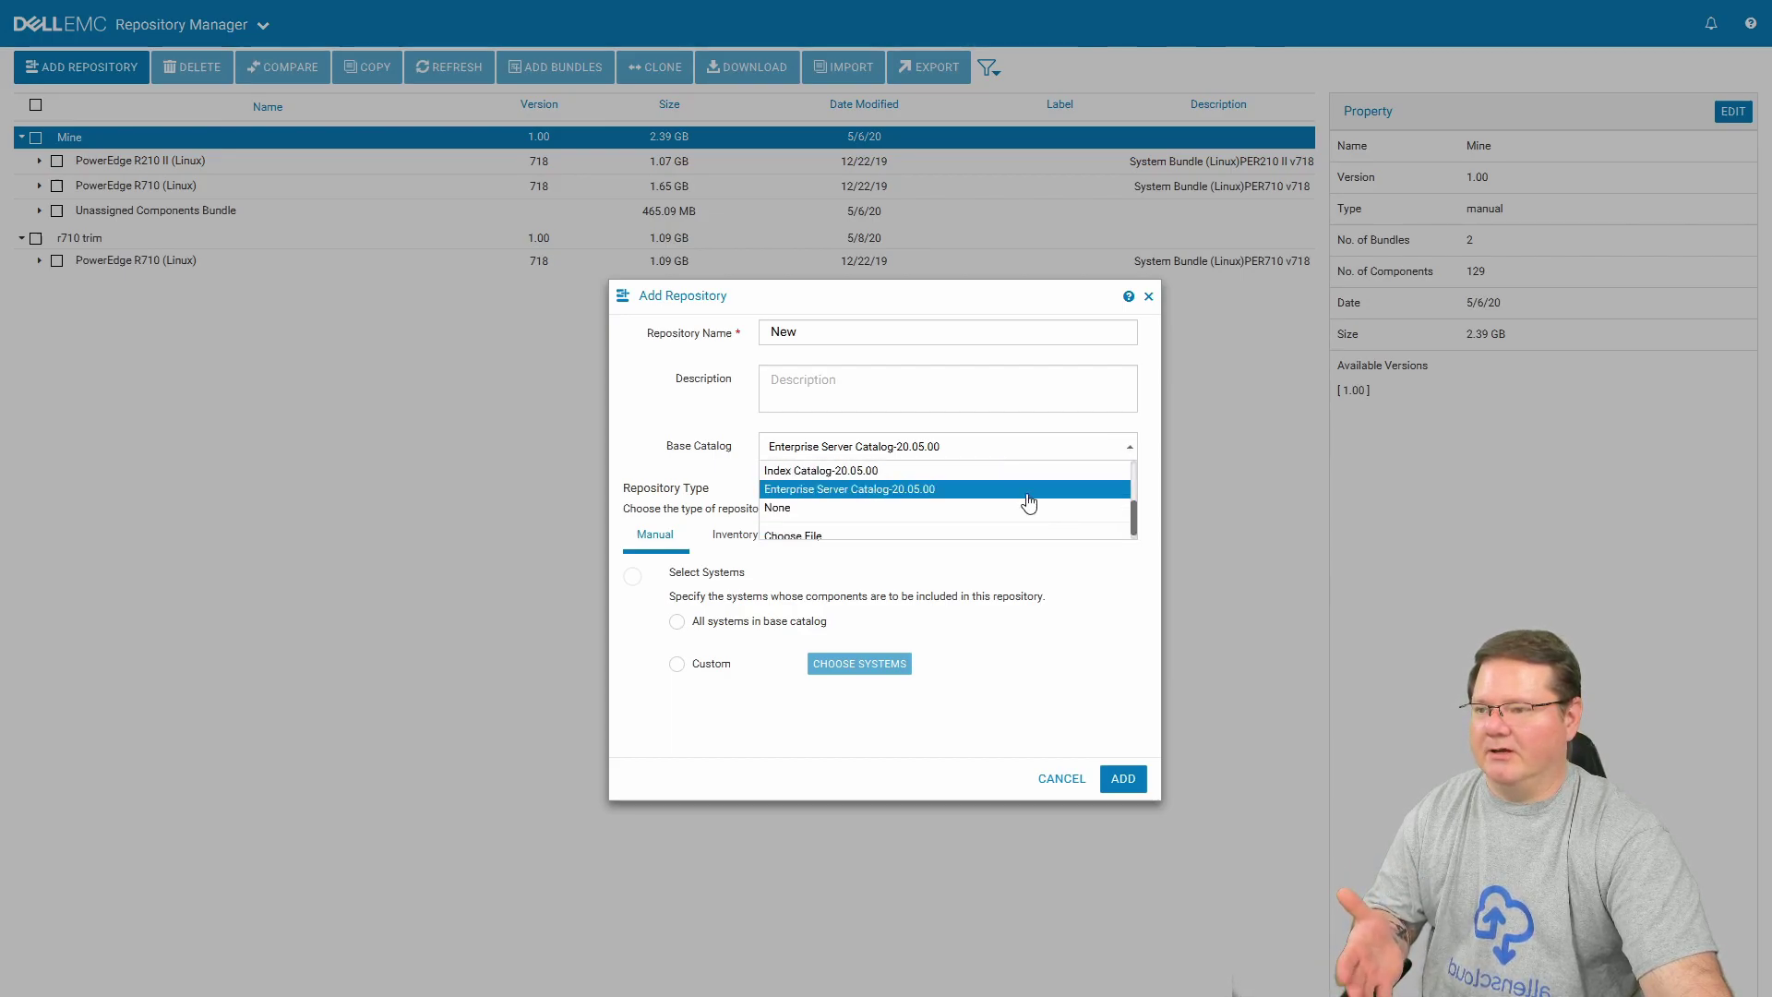
{"action": "scroll", "coordinate": [1030, 503], "scroll_direction": "up", "scroll_amount": 2}
{"action": "scroll", "coordinate": [1038, 510], "scroll_direction": "up", "scroll_amount": 1}
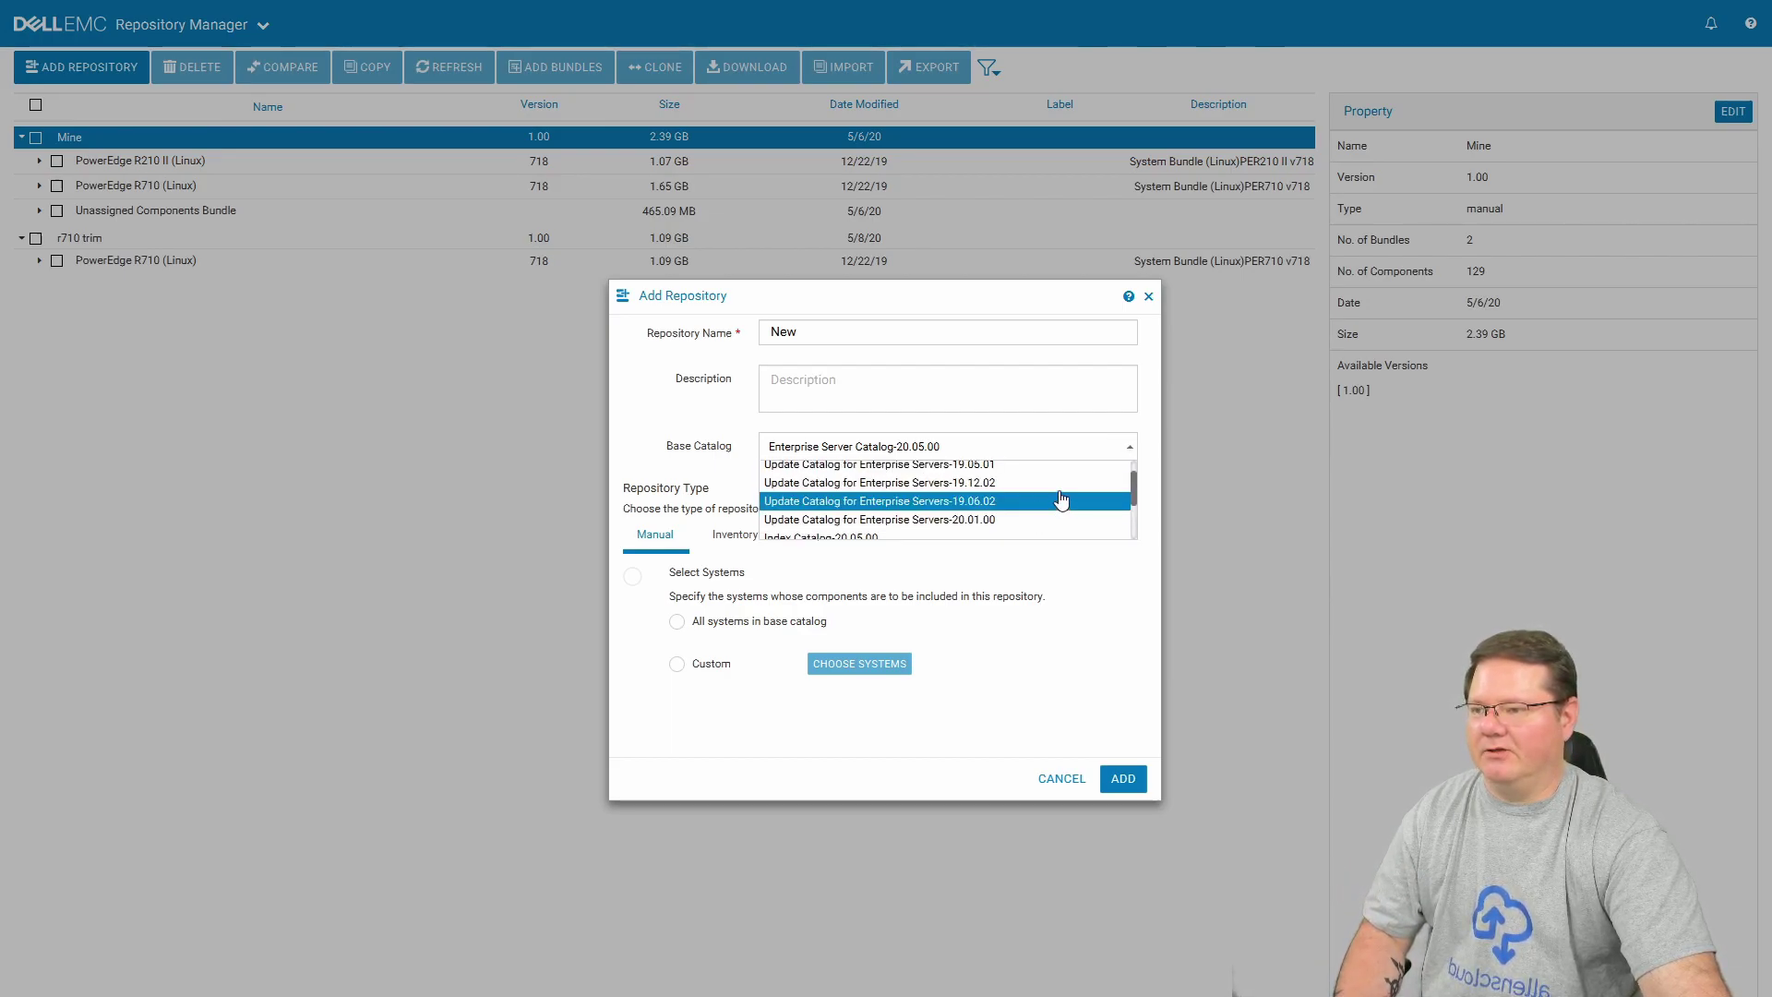
{"action": "scroll", "coordinate": [1061, 499], "scroll_direction": "up", "scroll_amount": 1}
{"action": "left_click", "coordinate": [1029, 514]}
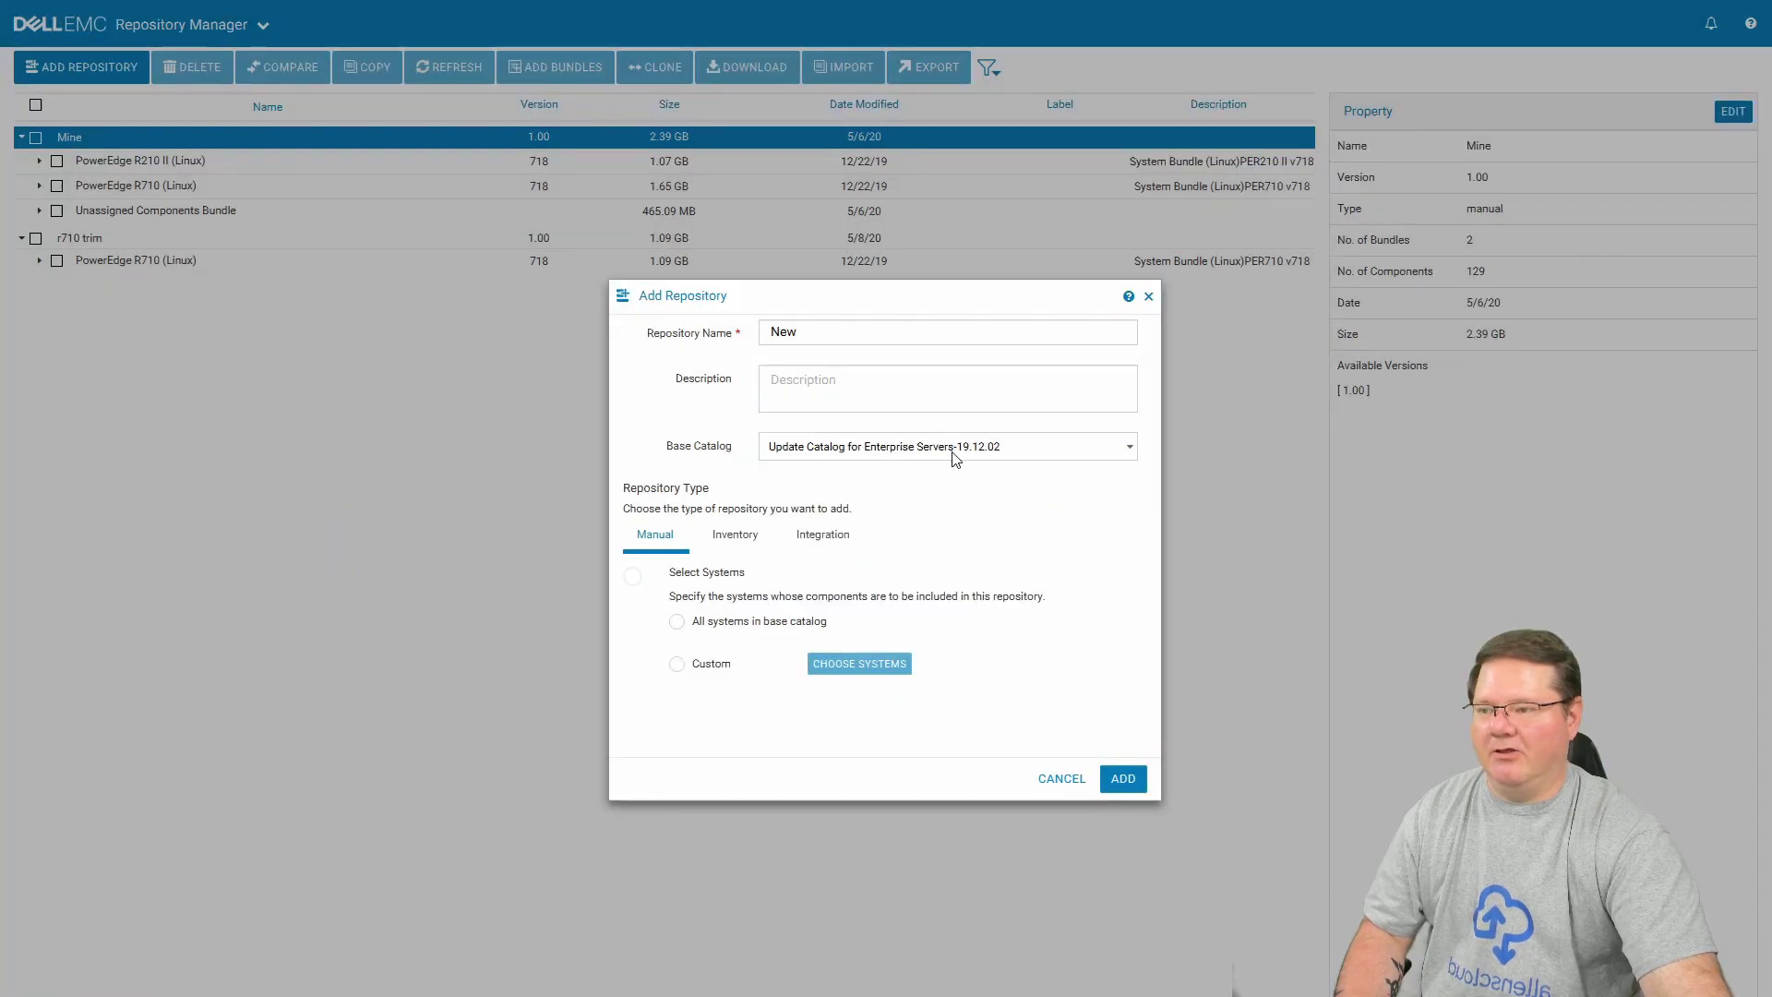
Make PowerEdge R710 the only custom system for repository New and save the choice.
{"action": "left_click", "coordinate": [712, 664]}
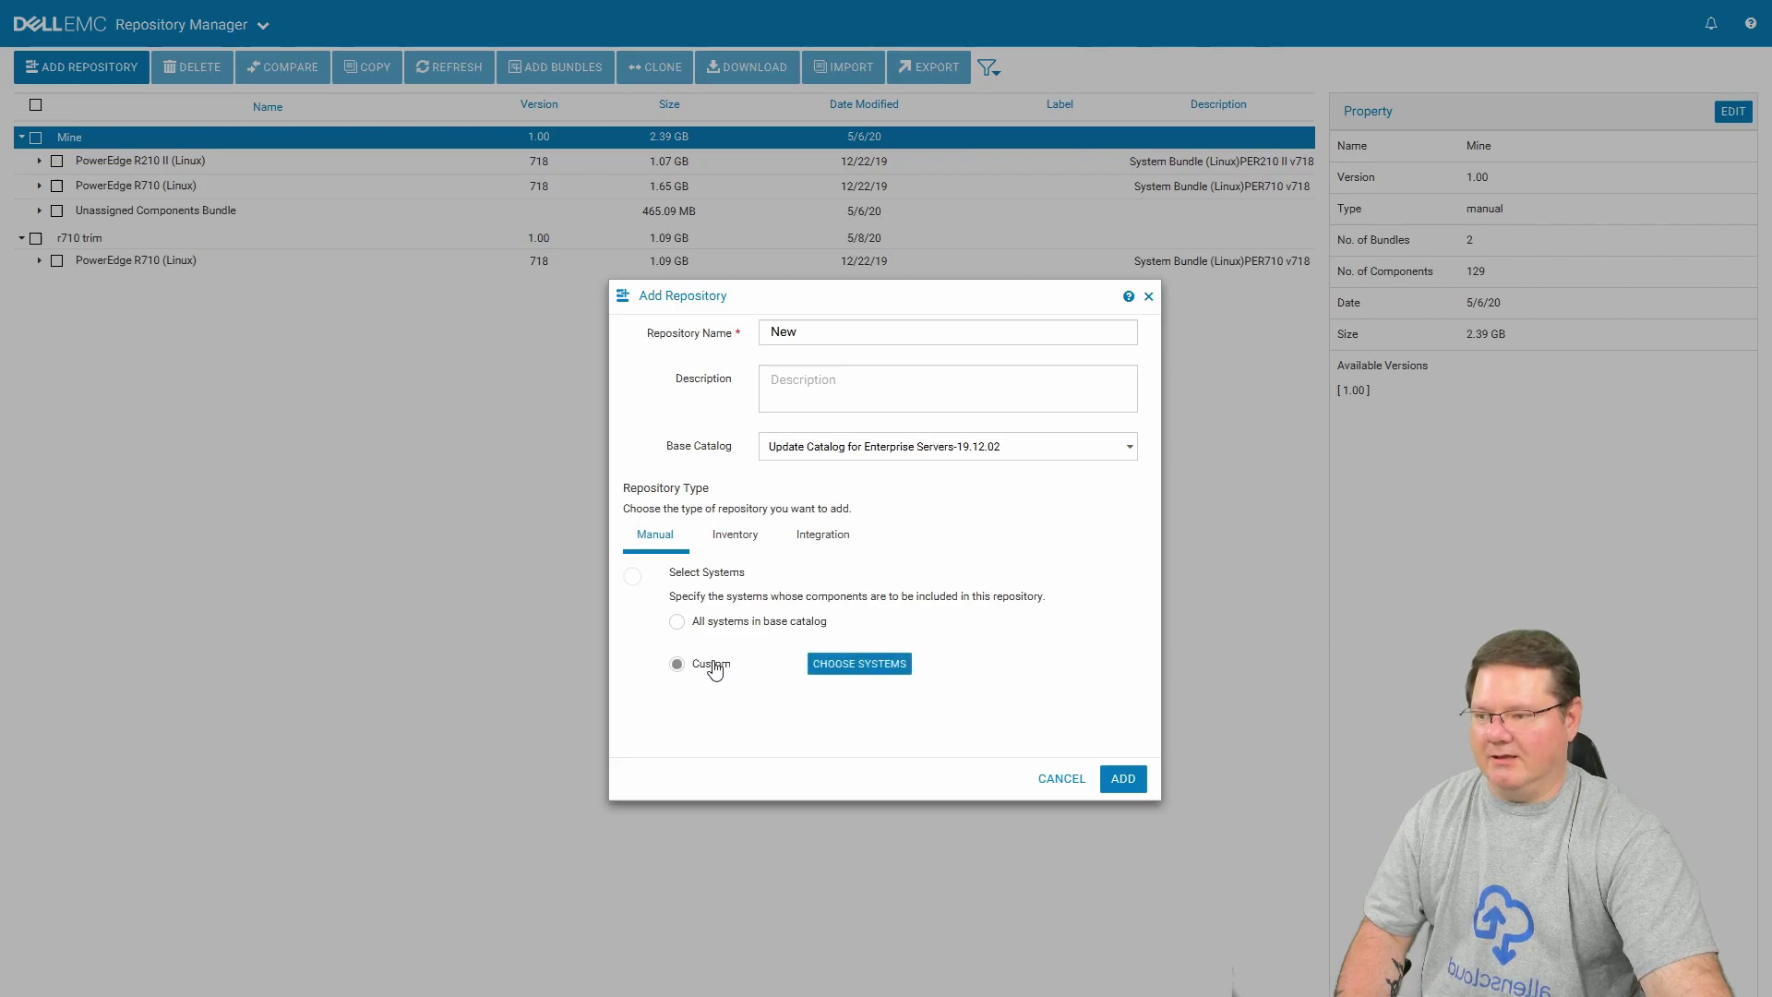
{"action": "left_click", "coordinate": [851, 665]}
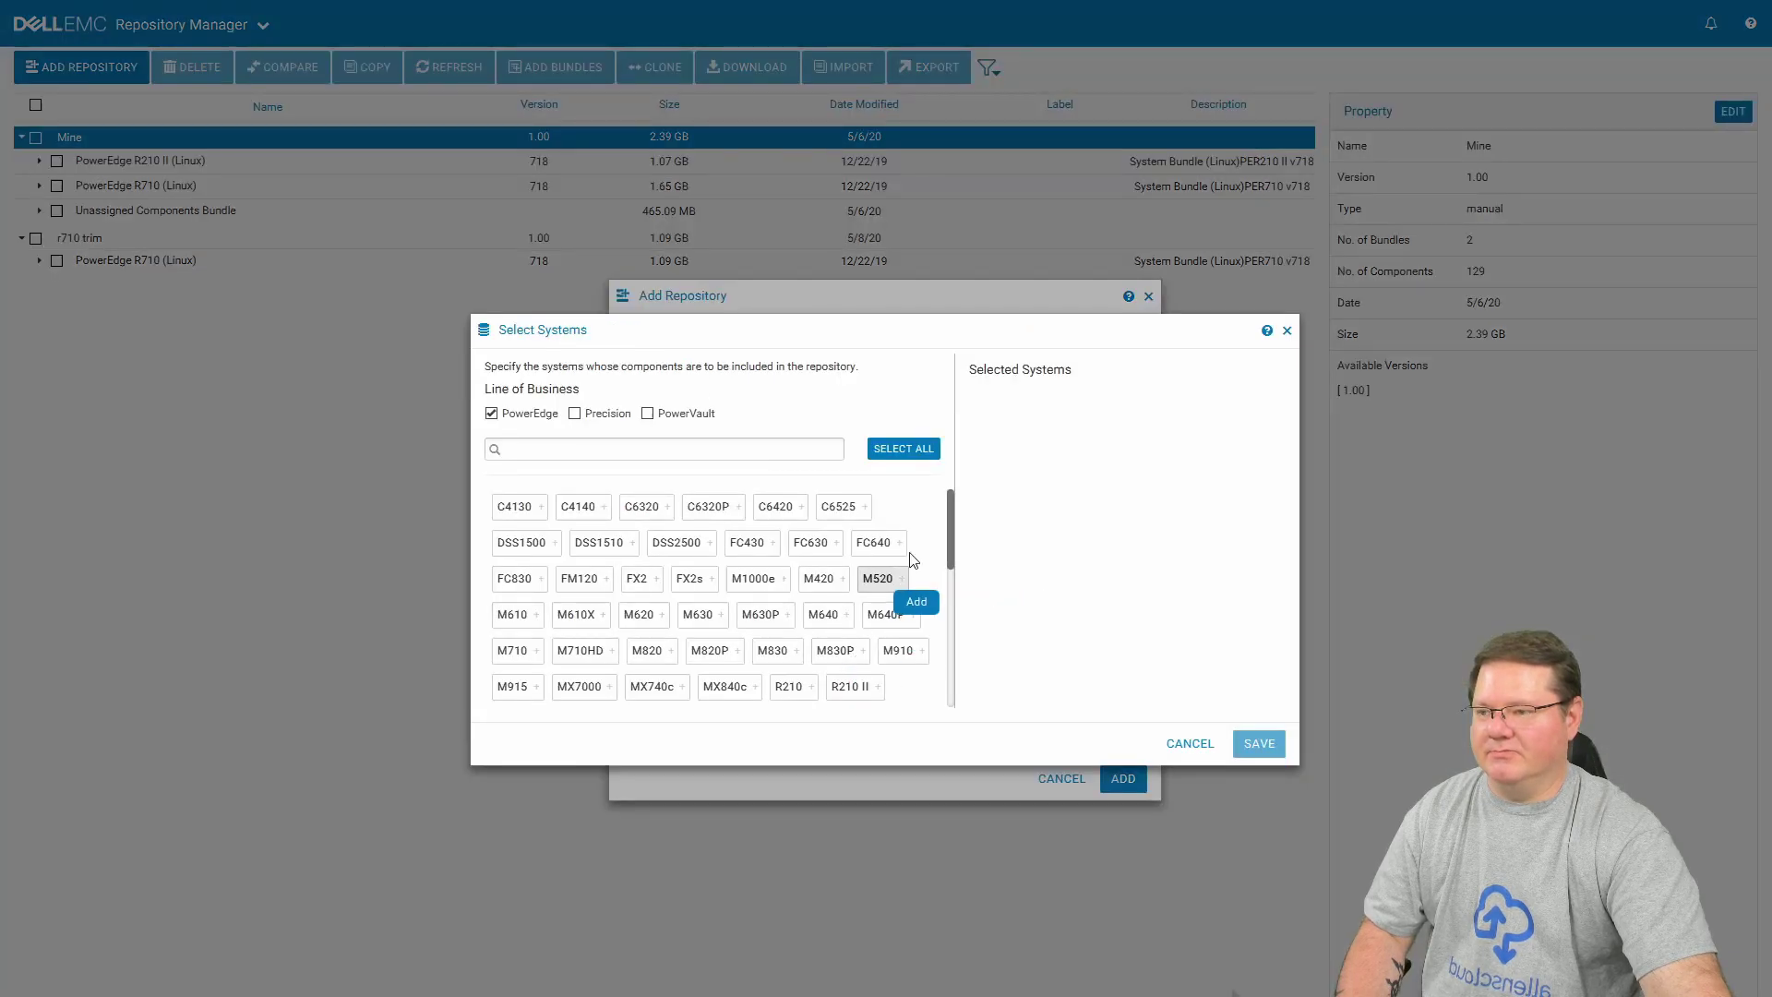
{"action": "left_click_drag", "start_coordinate": [949, 511], "coordinate": [950, 534]}
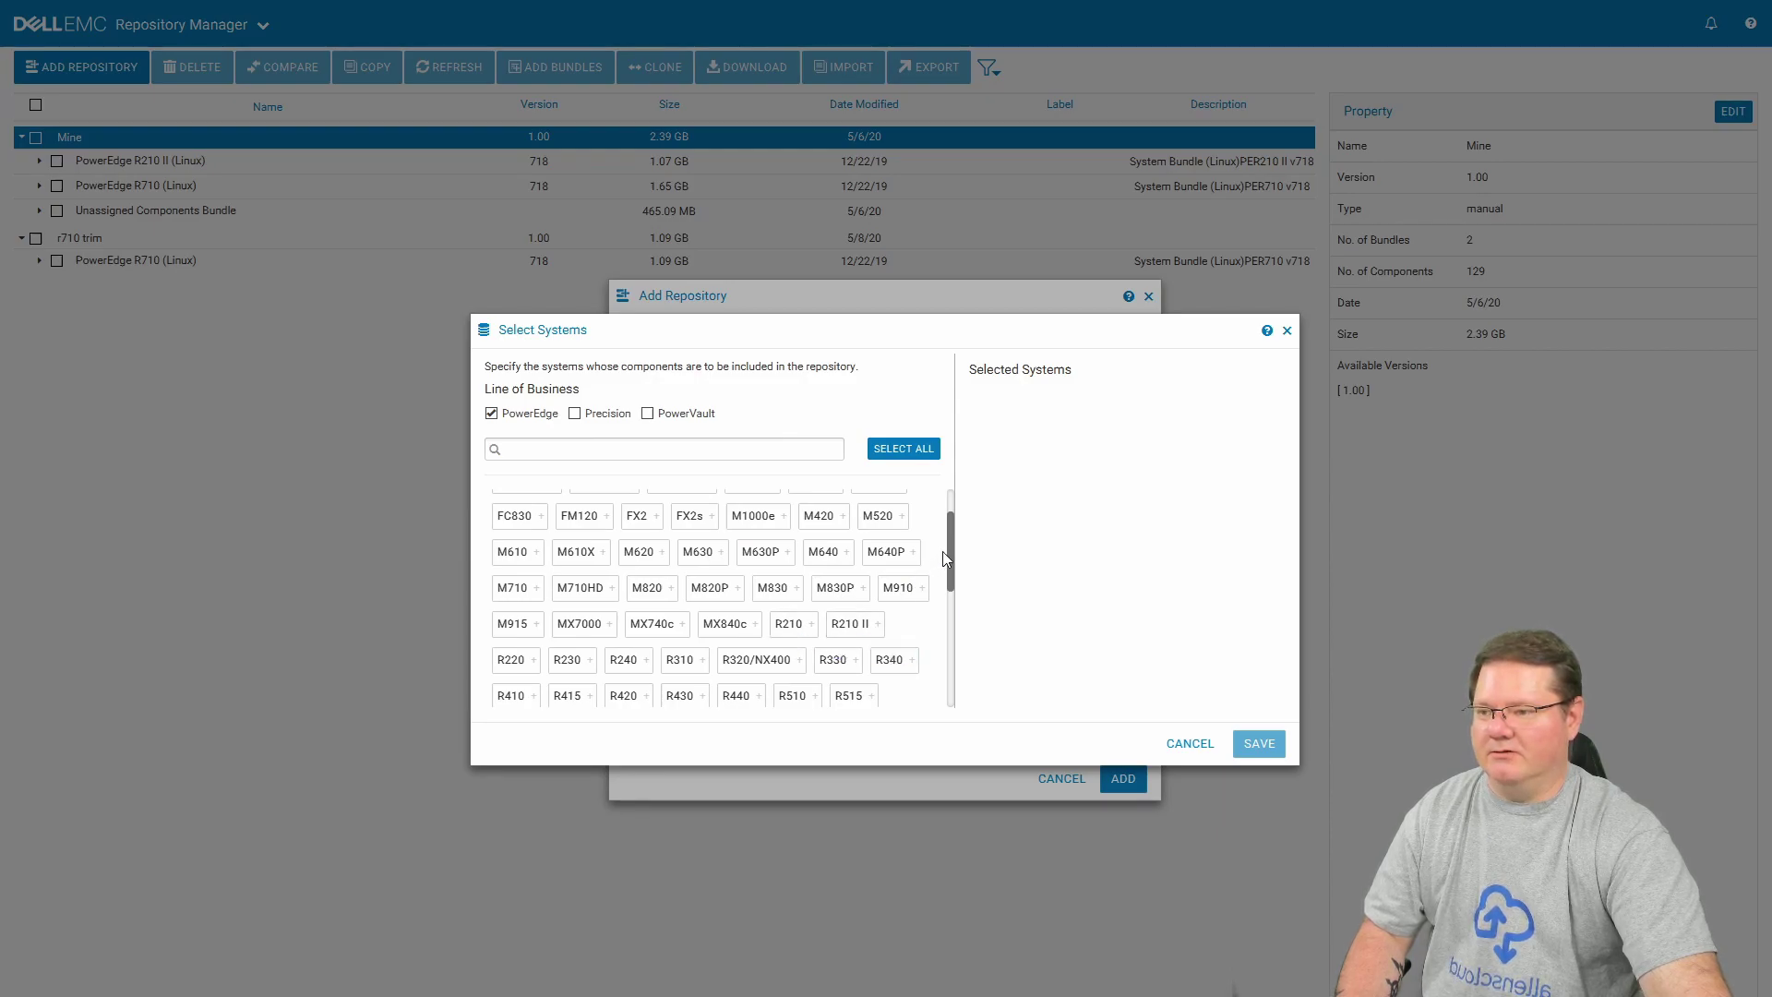
{"action": "left_click_drag", "start_coordinate": [949, 551], "coordinate": [946, 592]}
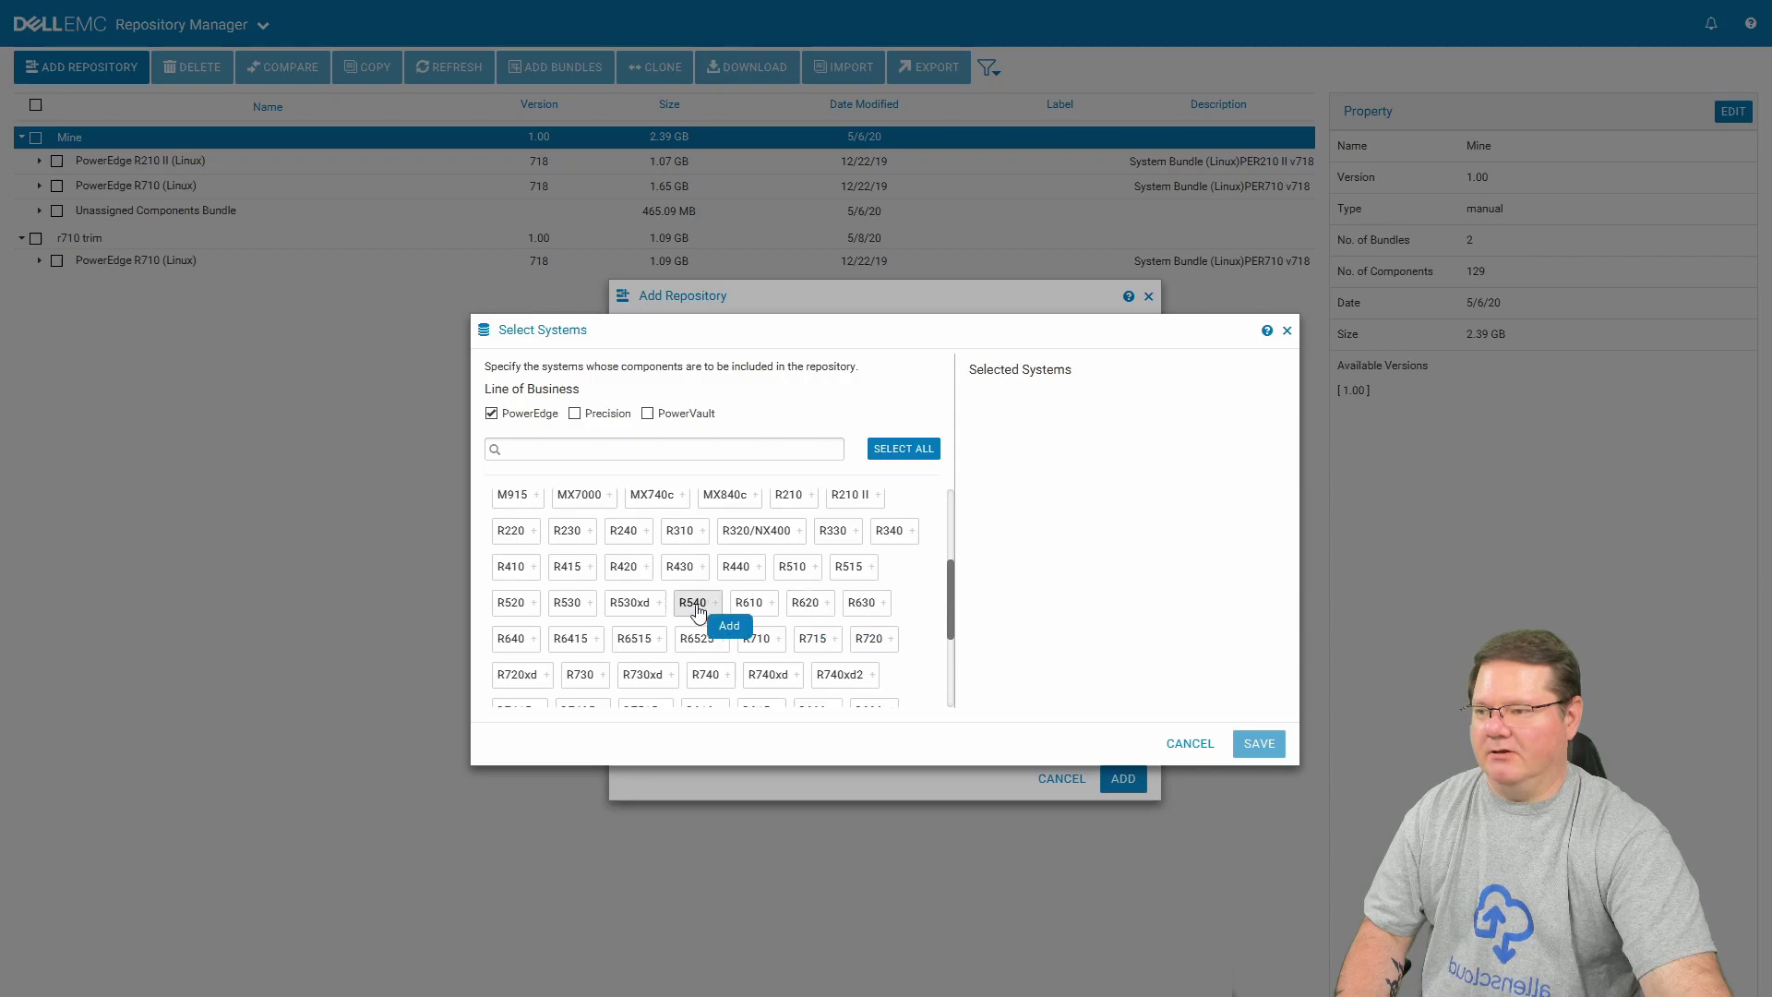
{"action": "left_click", "coordinate": [757, 638]}
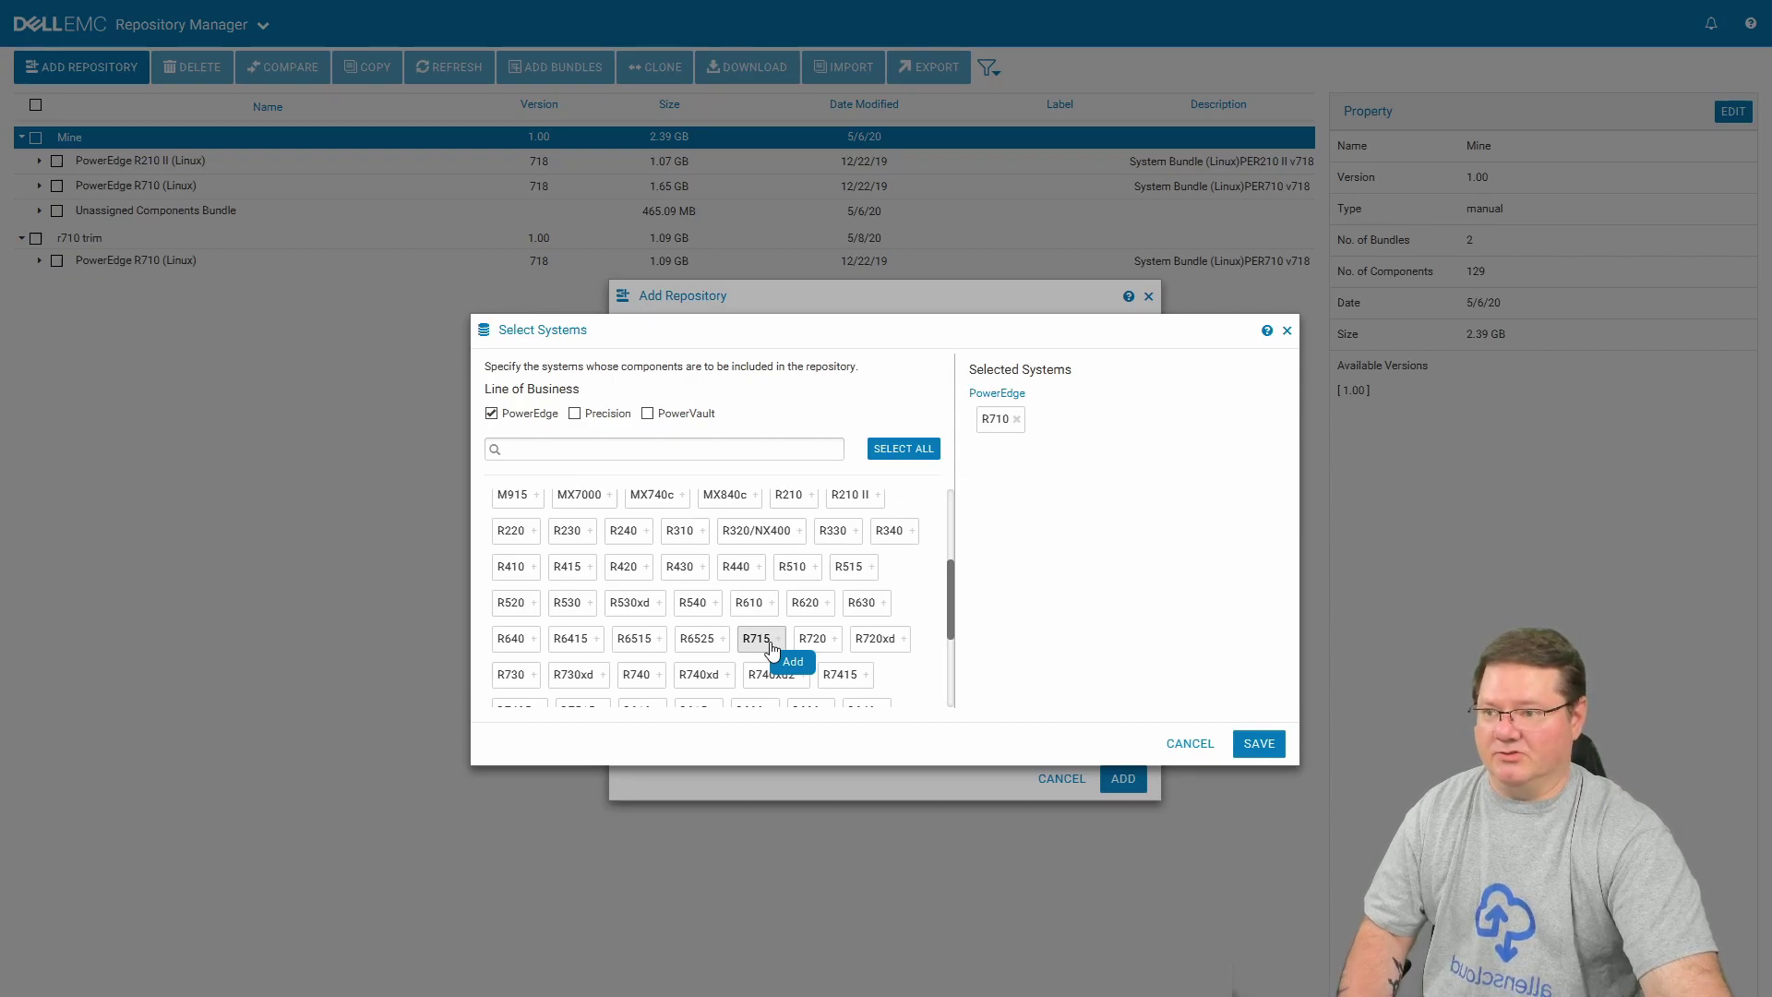
{"action": "left_click", "coordinate": [1262, 744]}
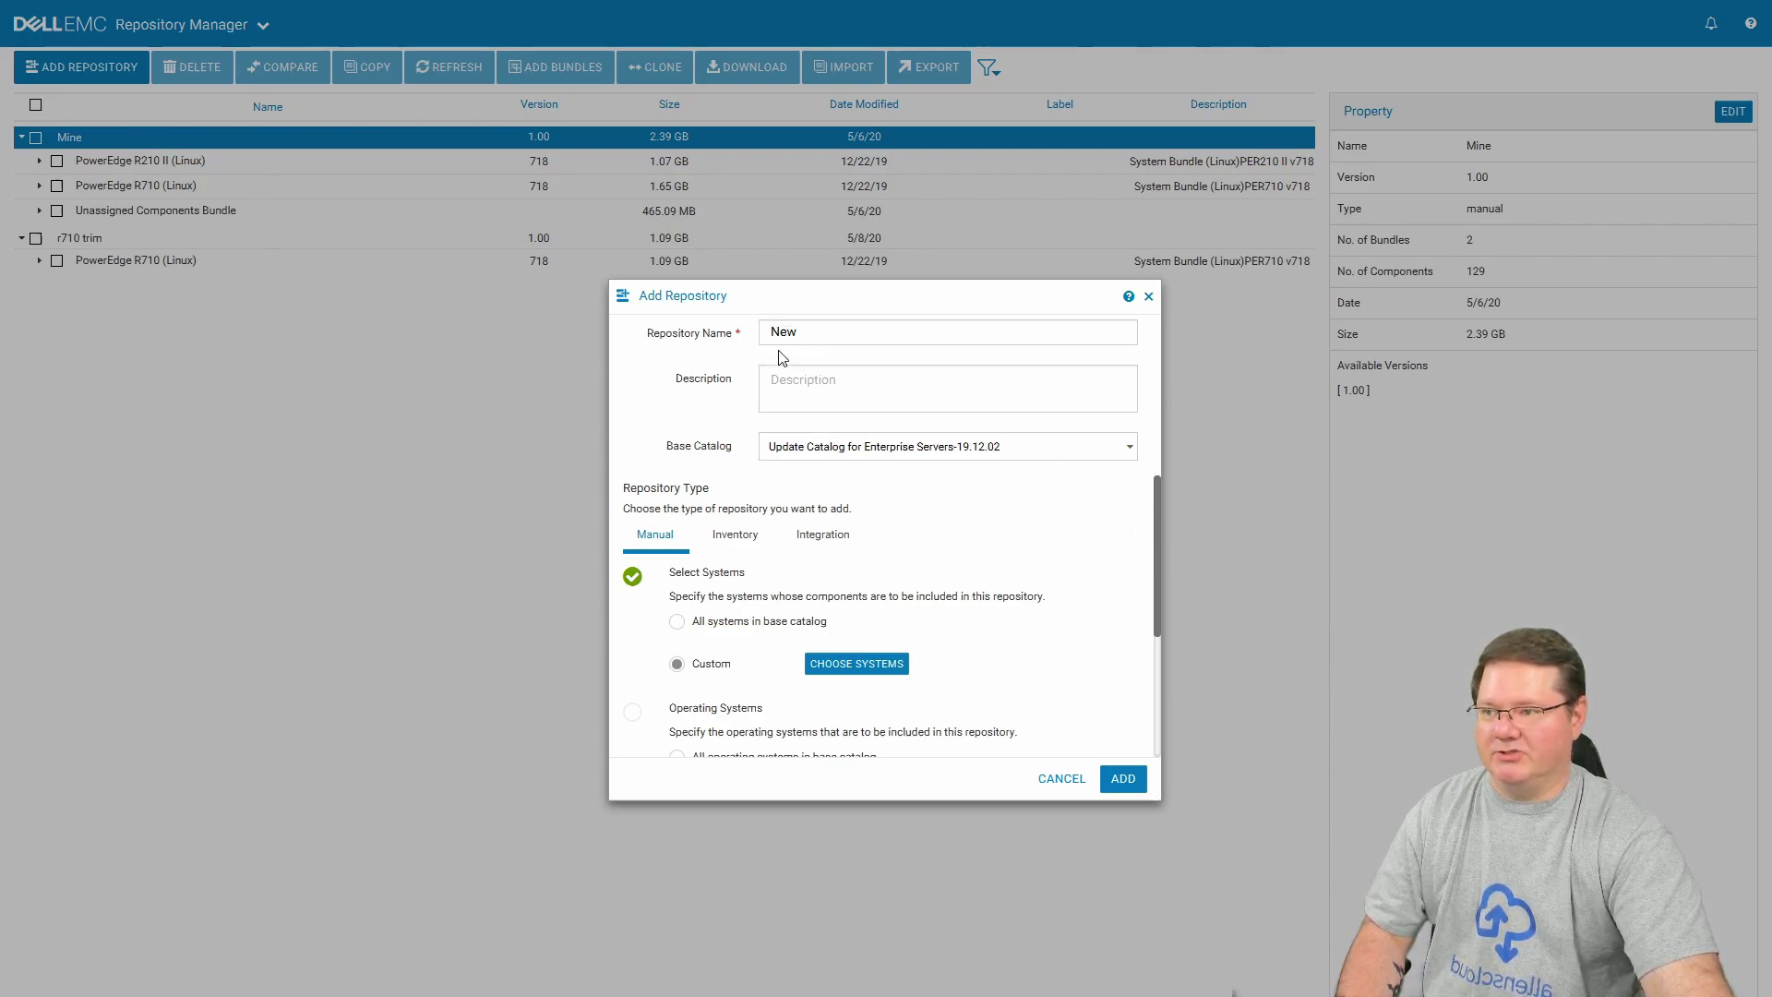
Set Operating Systems to Custom and bring up the Linux, Windows and OS-Independent chooser.
{"action": "left_click_drag", "start_coordinate": [1159, 561], "coordinate": [1157, 666]}
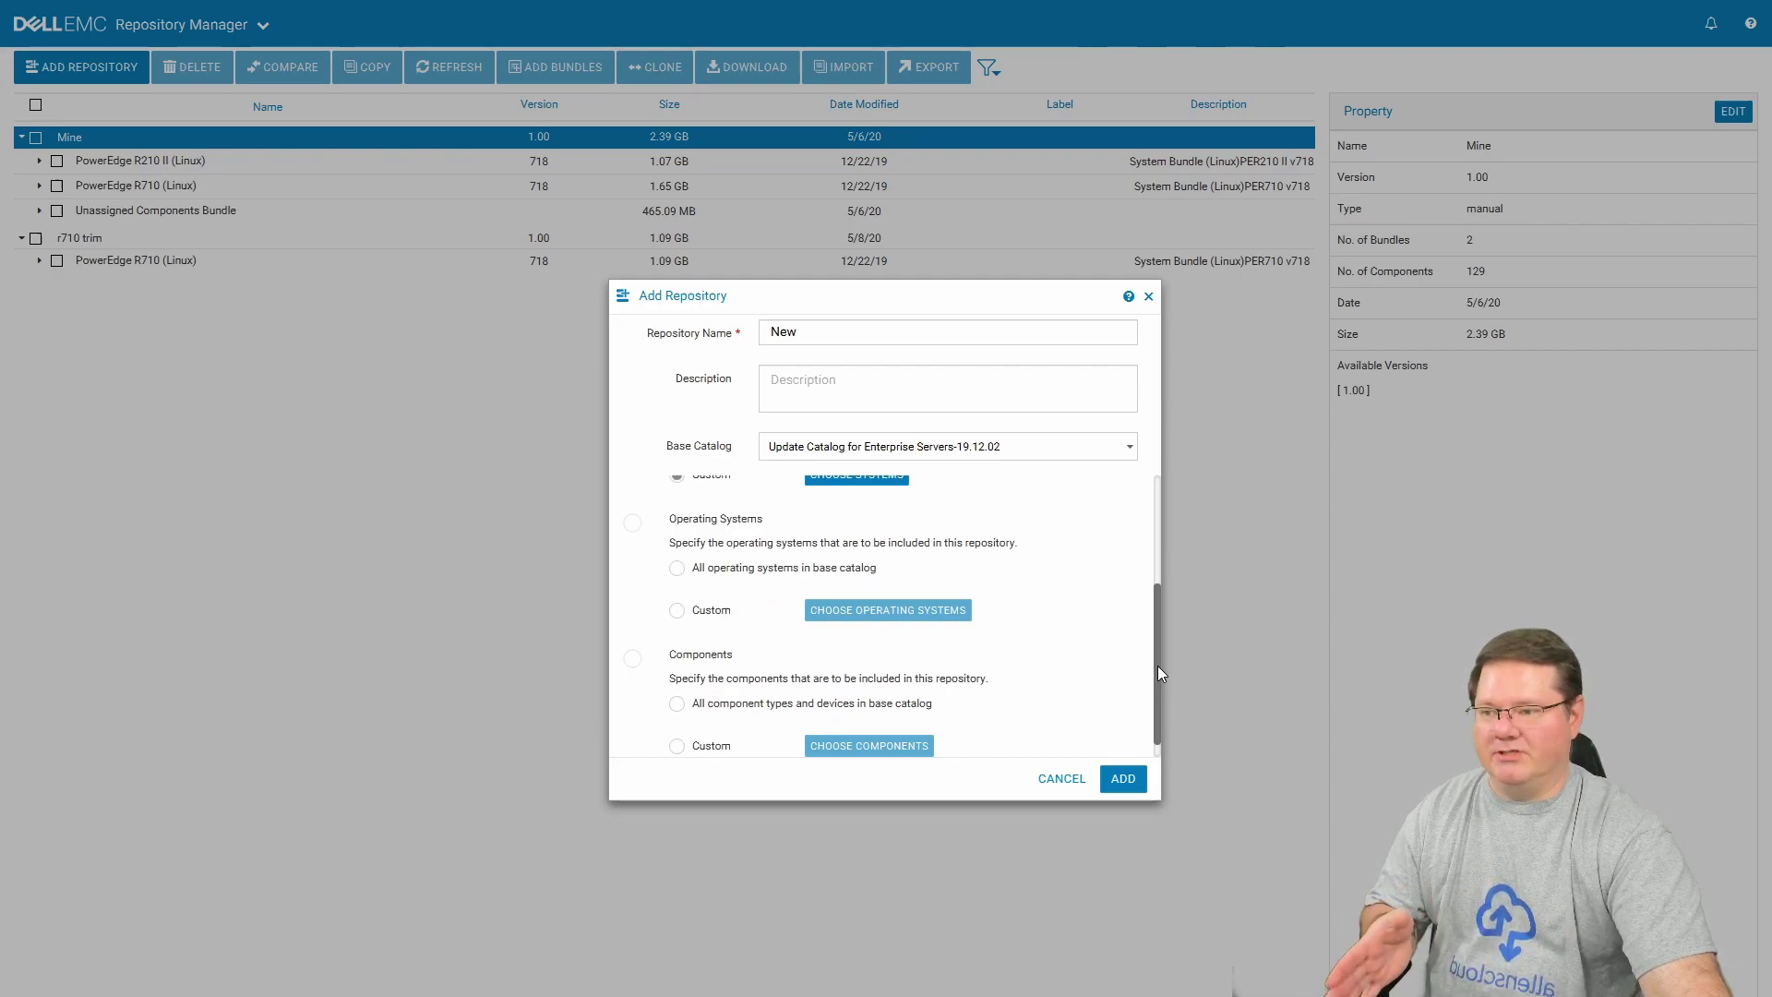
{"action": "left_click_drag", "start_coordinate": [1158, 666], "coordinate": [1158, 673]}
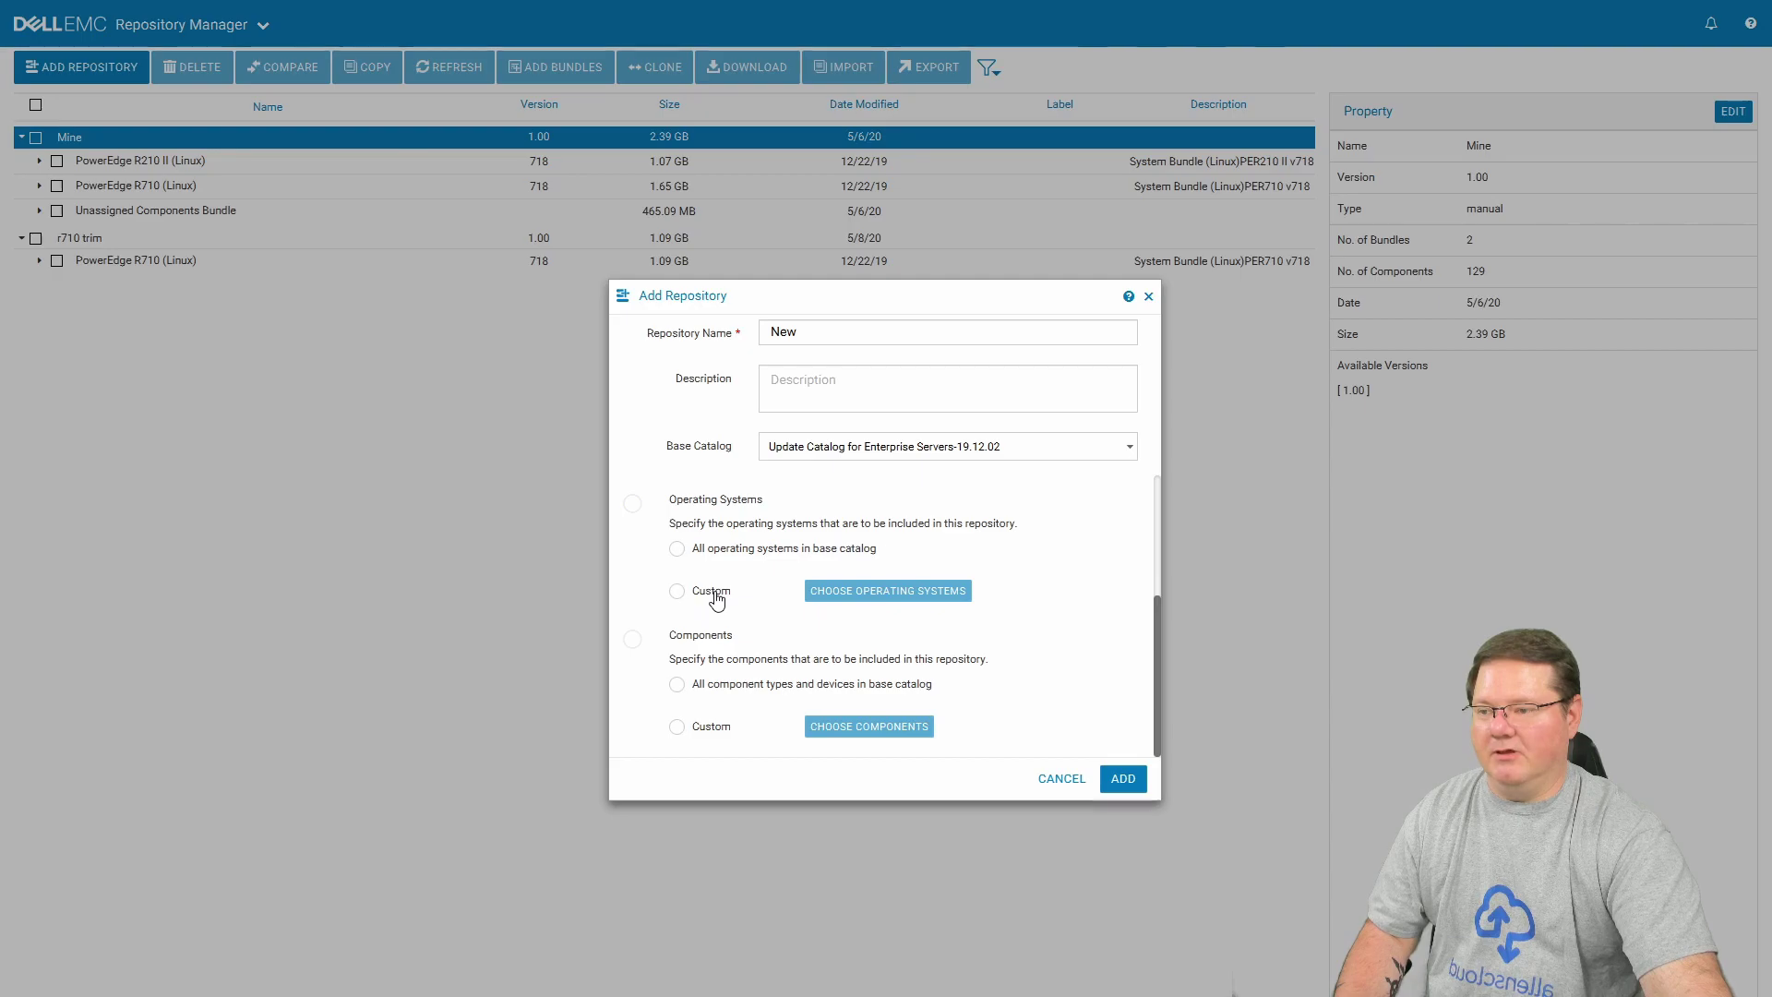
{"action": "left_click", "coordinate": [716, 600]}
{"action": "left_click", "coordinate": [848, 595]}
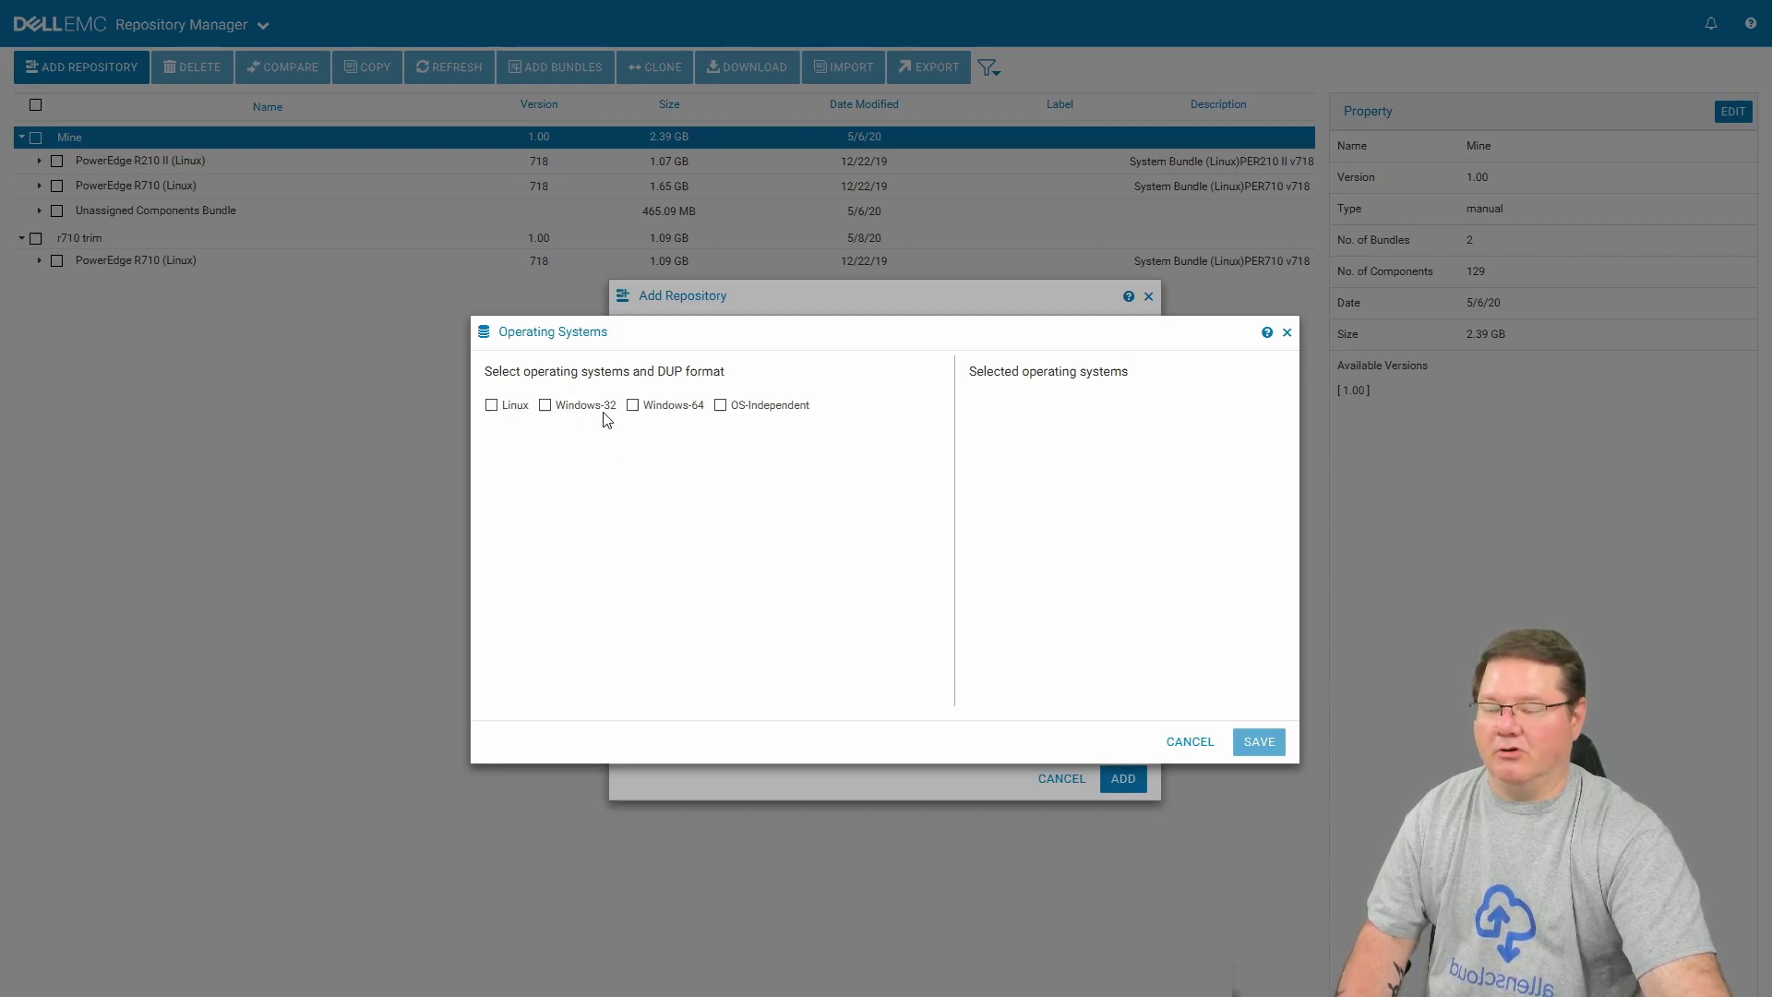
Select Red Hat Enterprise Linux 7 under Linux as the only operating system and save.
{"action": "left_click", "coordinate": [492, 406]}
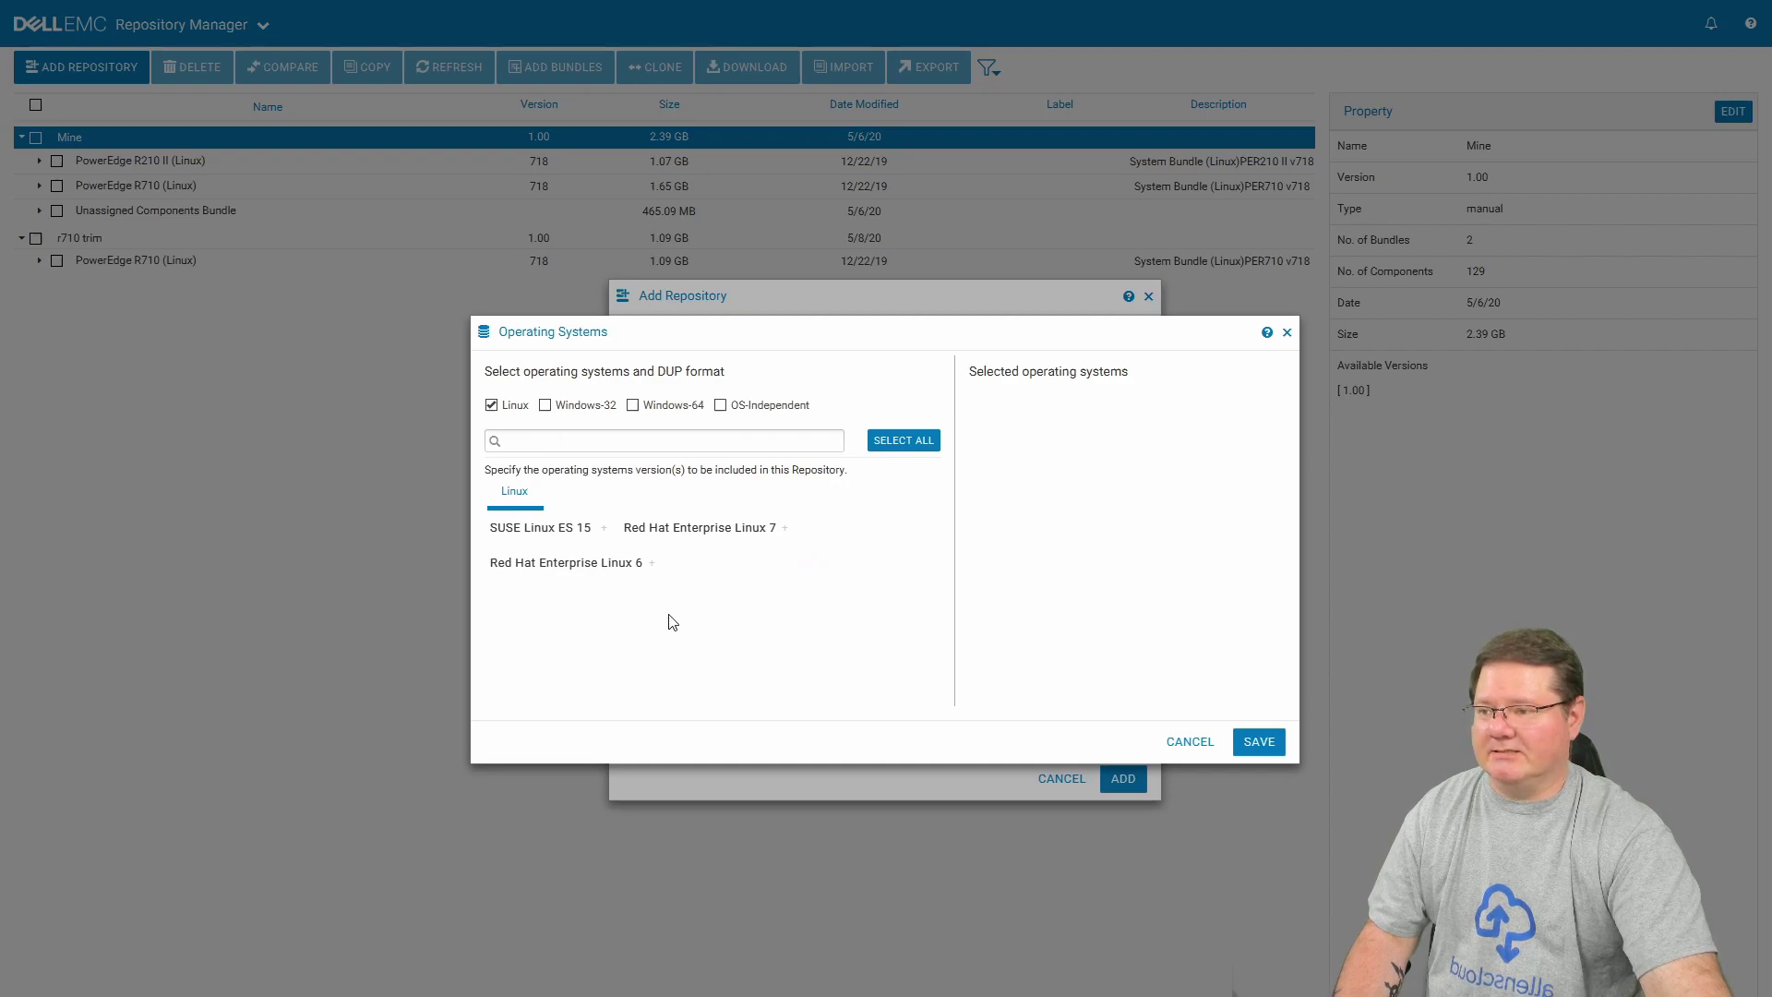
{"action": "left_click", "coordinate": [726, 538]}
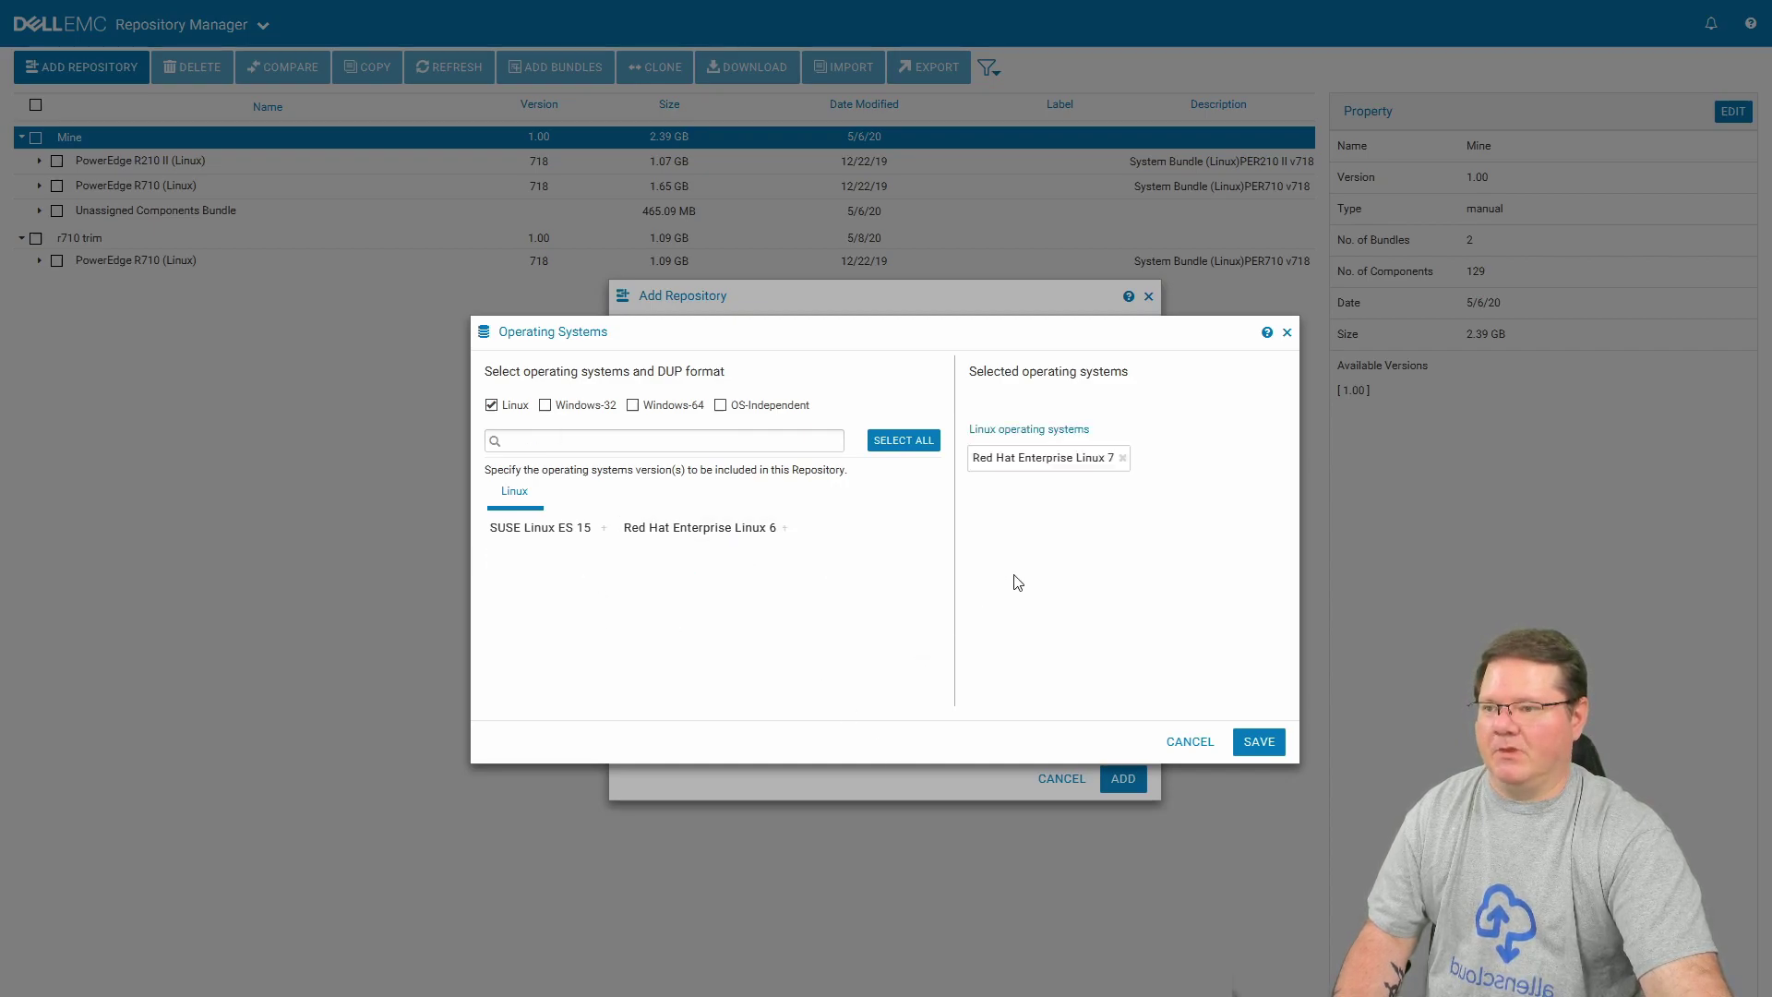
{"action": "left_click", "coordinate": [1259, 742]}
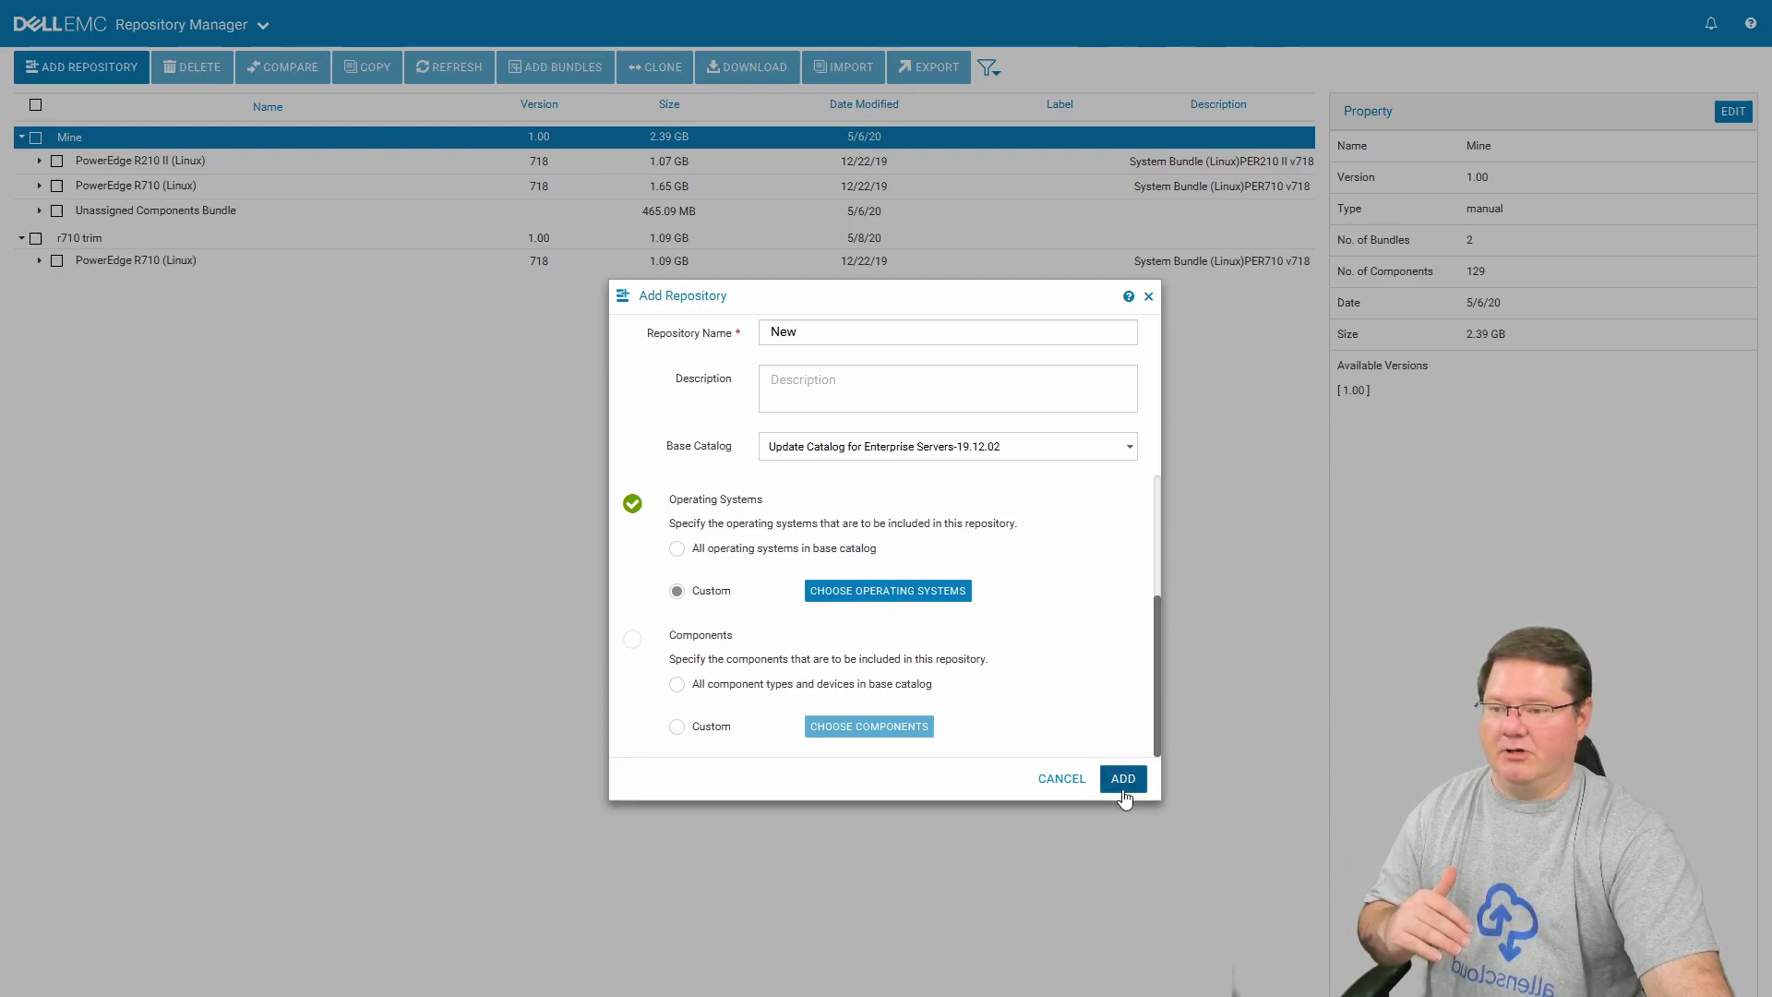
Set Components to Custom and include the Firmware, BIOS, Application and Driver types.
{"action": "left_click", "coordinate": [720, 730]}
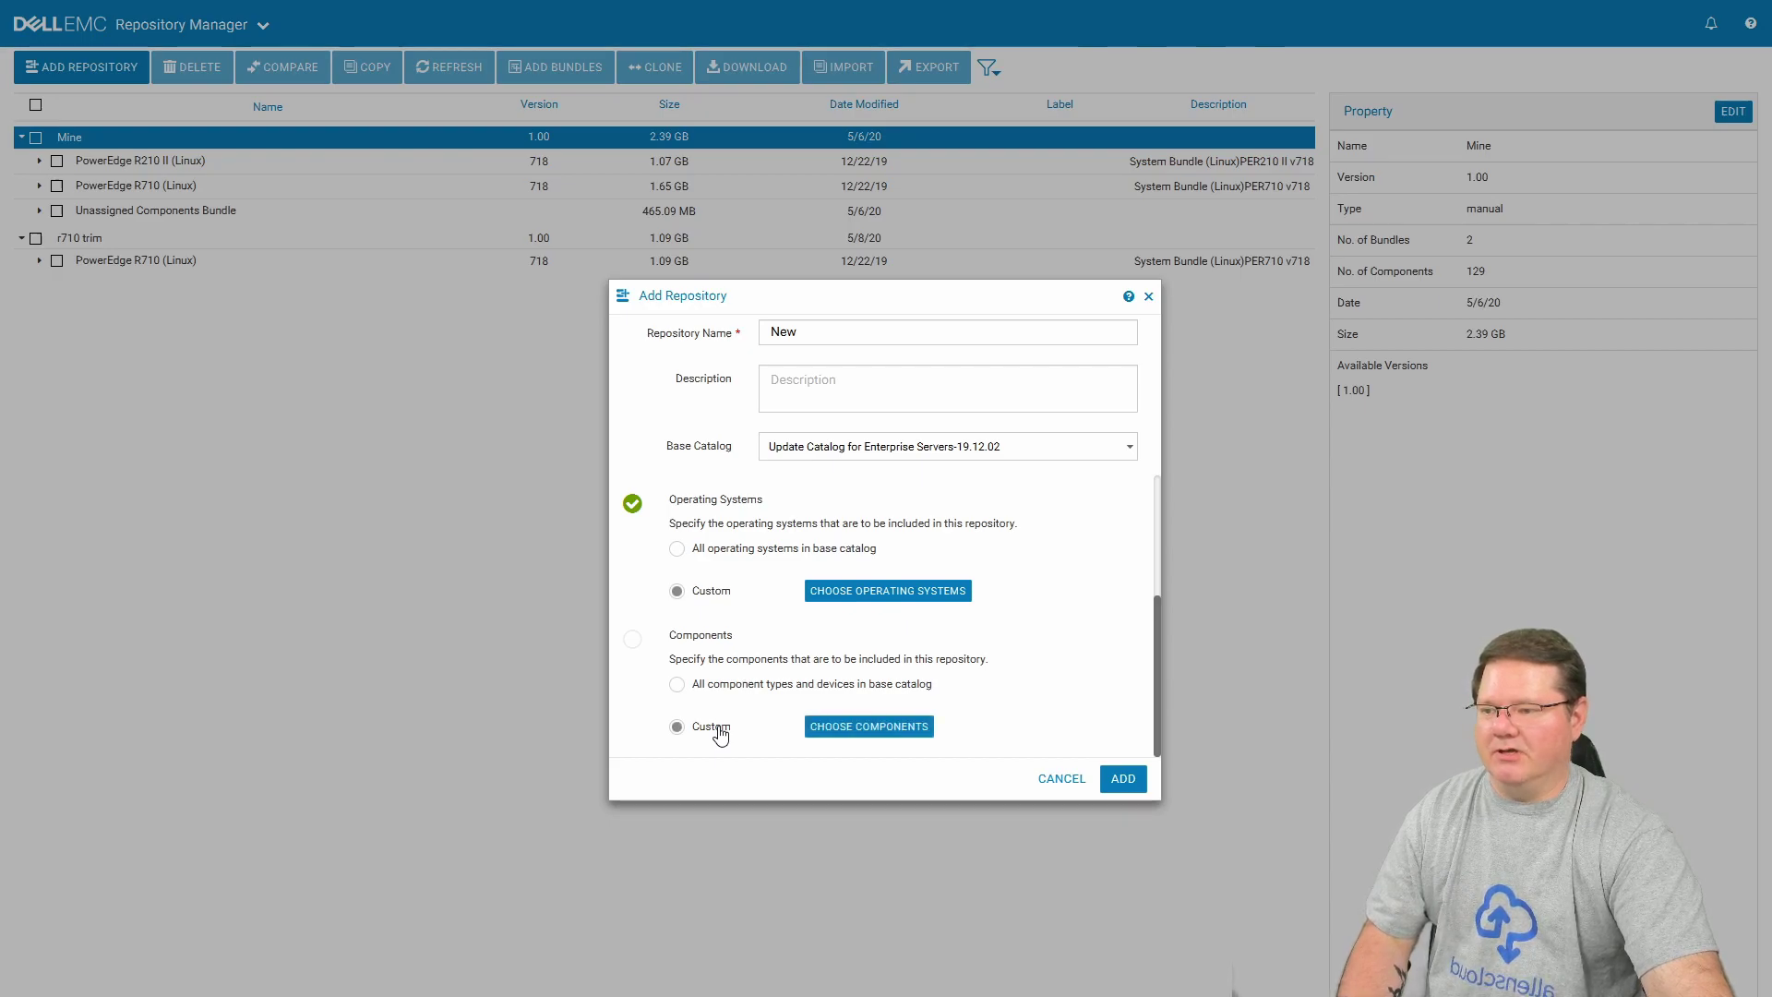
{"action": "left_click", "coordinate": [873, 728]}
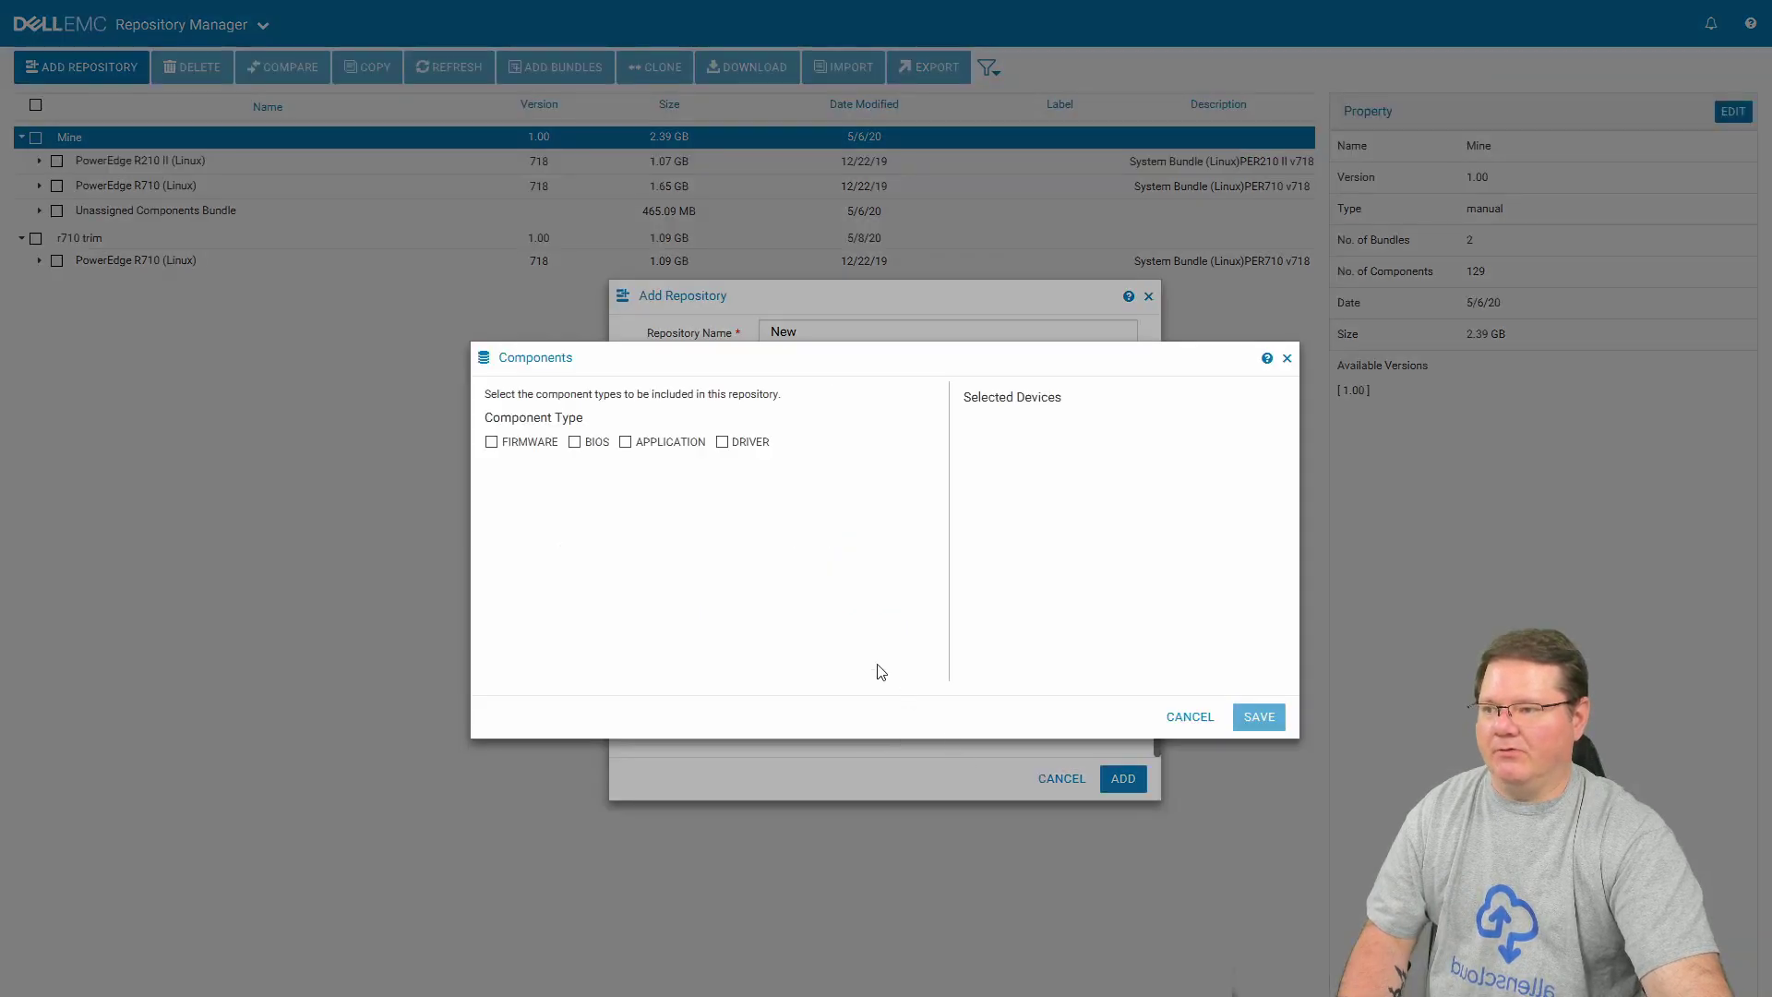
{"action": "left_click", "coordinate": [492, 443]}
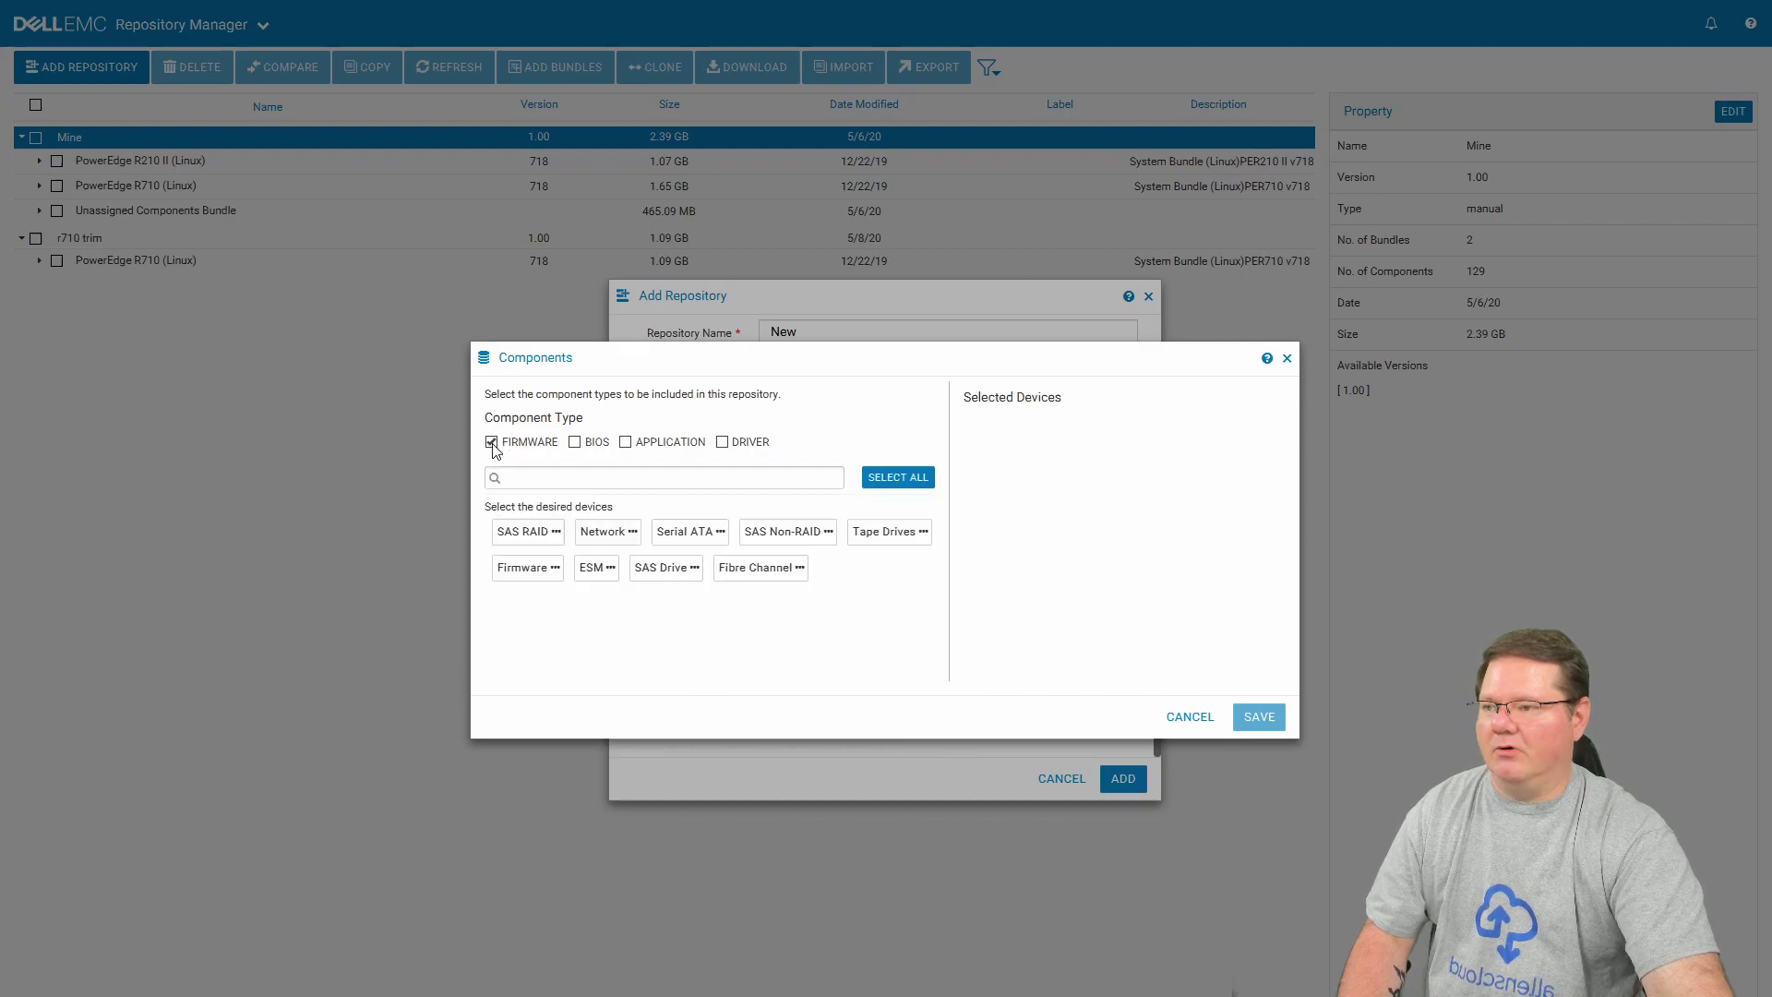
{"action": "left_click", "coordinate": [576, 443]}
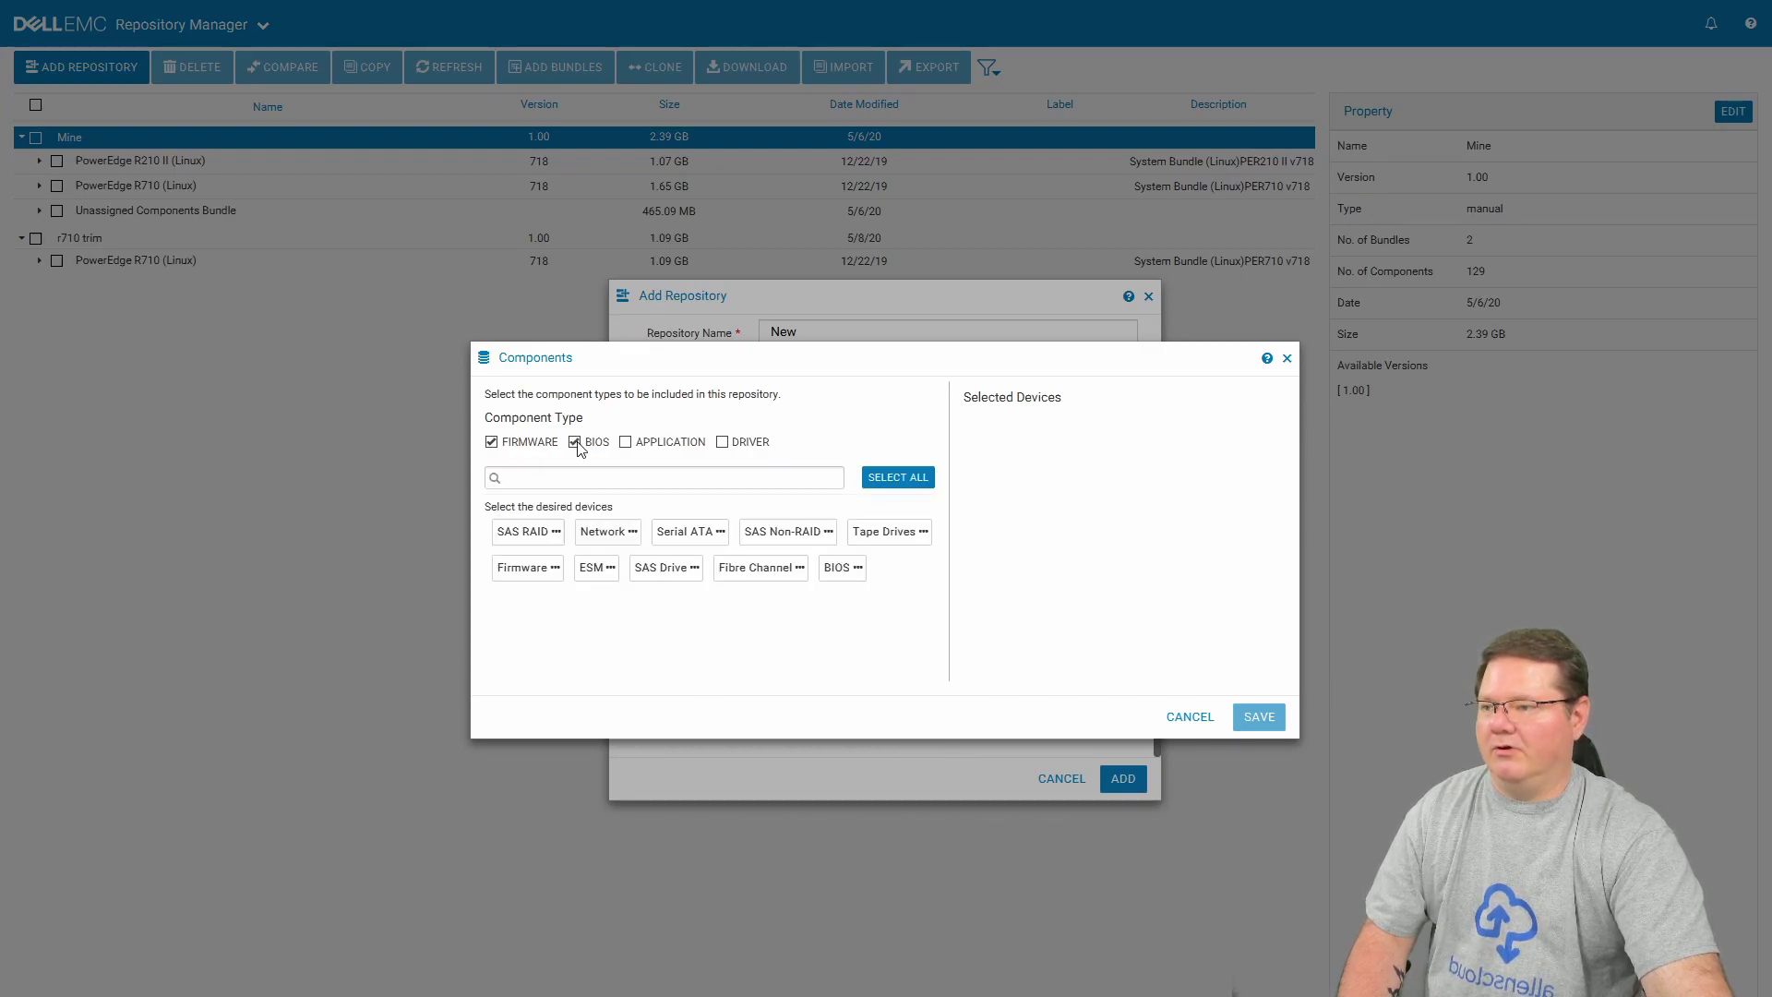
{"action": "left_click", "coordinate": [625, 443]}
{"action": "left_click", "coordinate": [723, 443]}
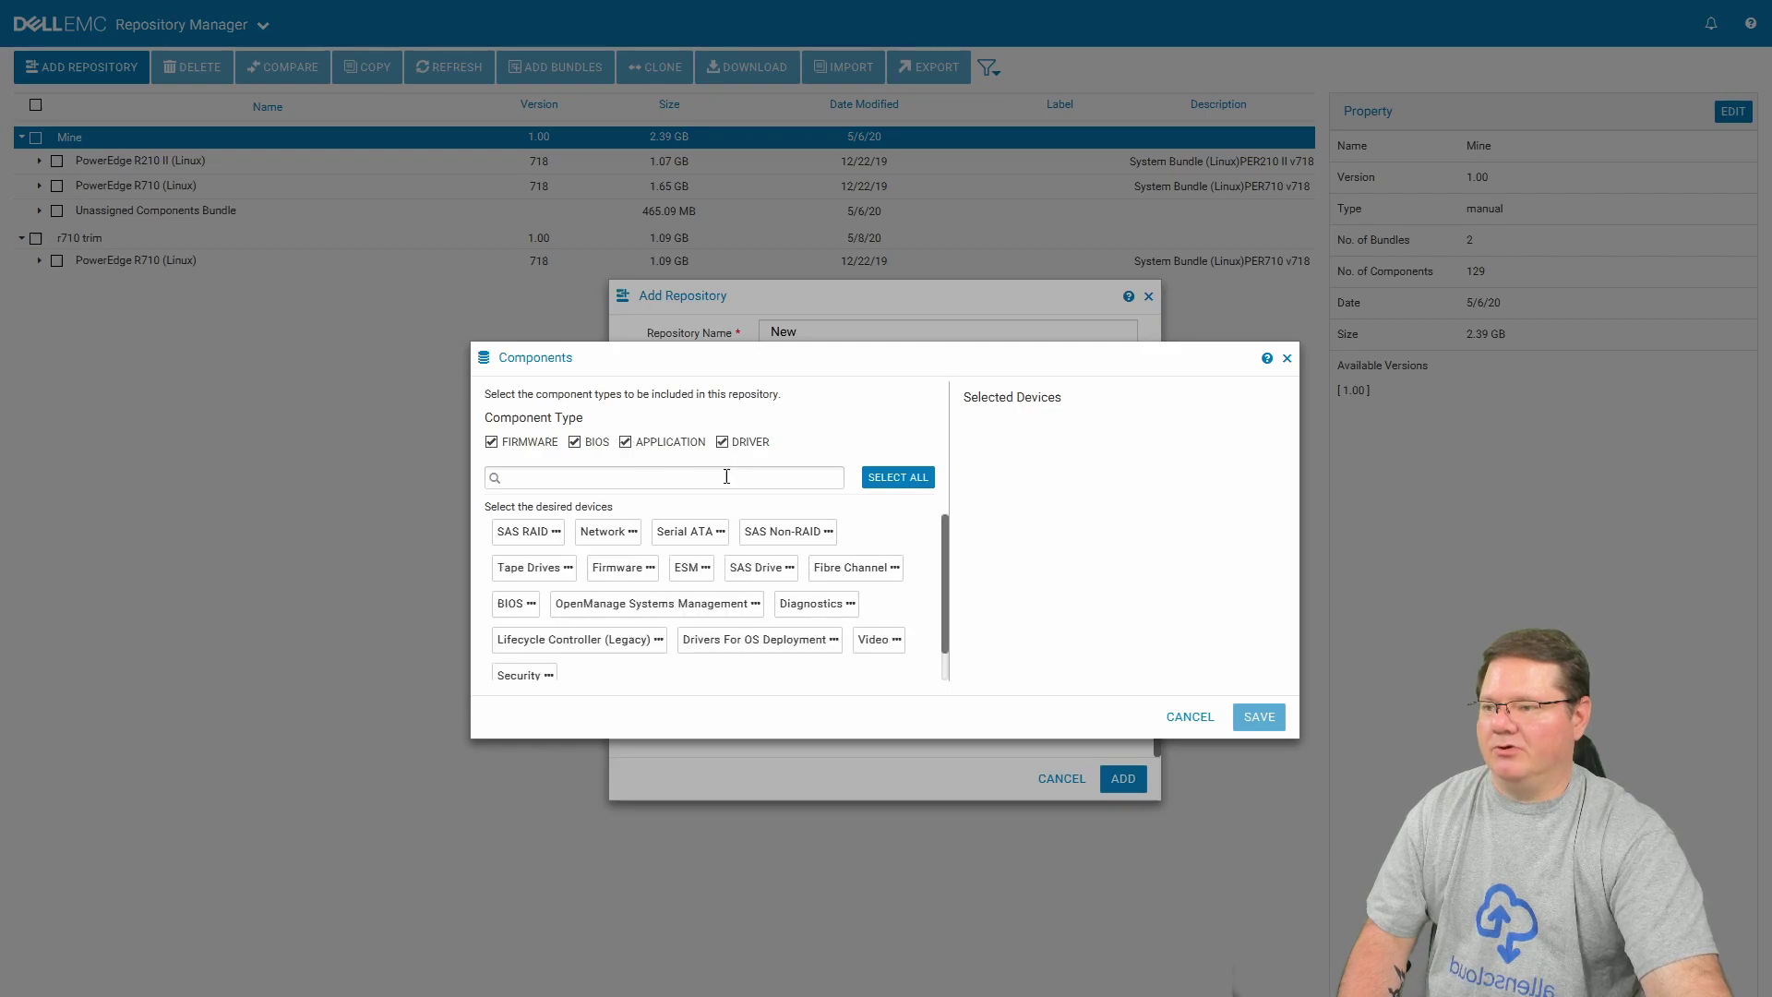
{"action": "left_click", "coordinate": [549, 536]}
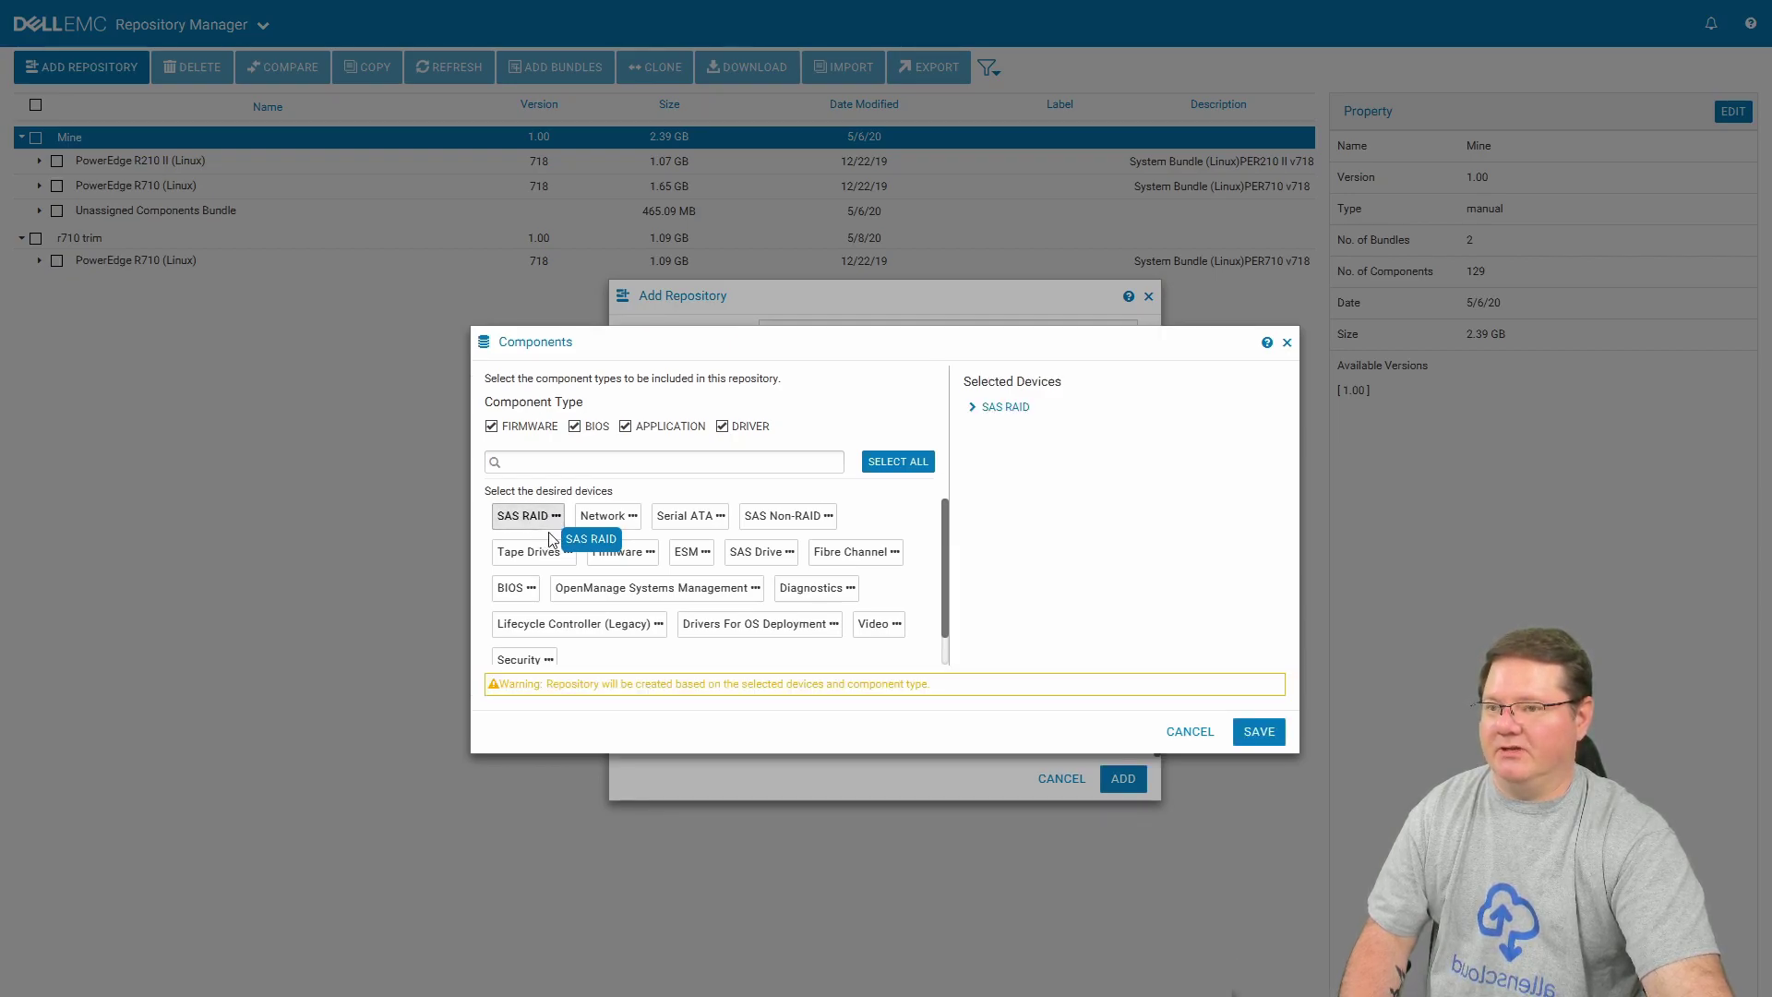
{"action": "left_click", "coordinate": [974, 412]}
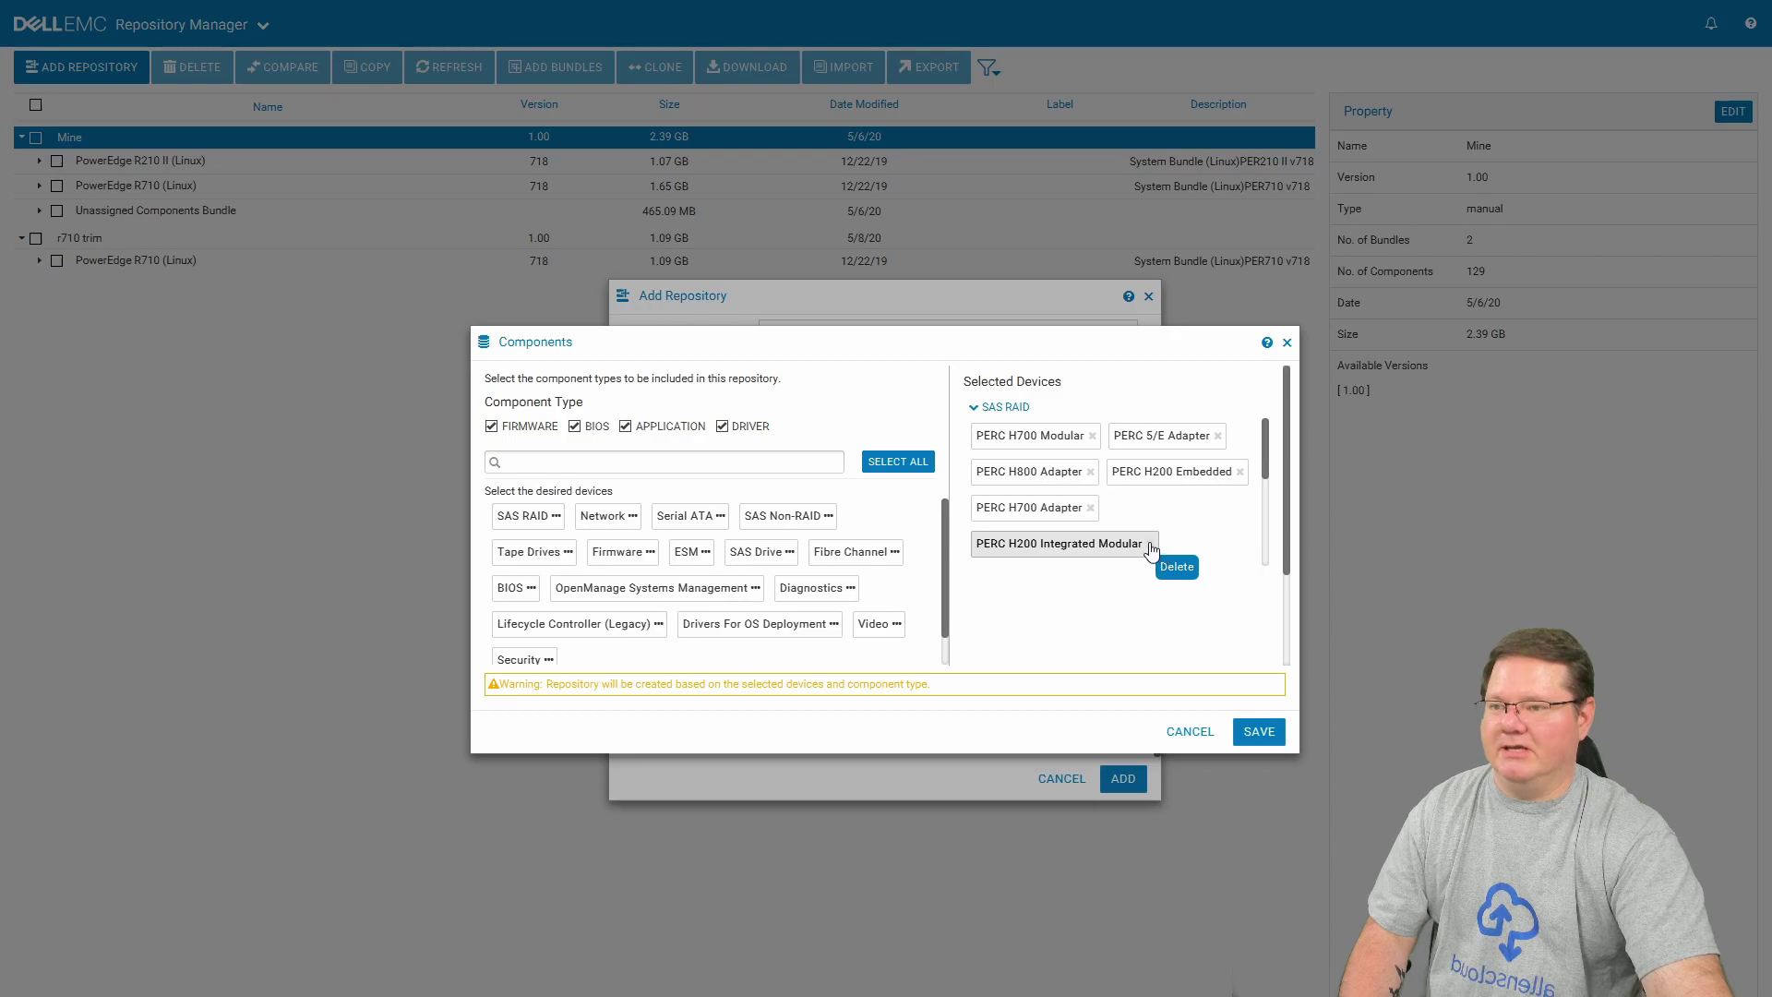
{"action": "scroll", "coordinate": [1267, 503], "scroll_direction": "down", "scroll_amount": 3}
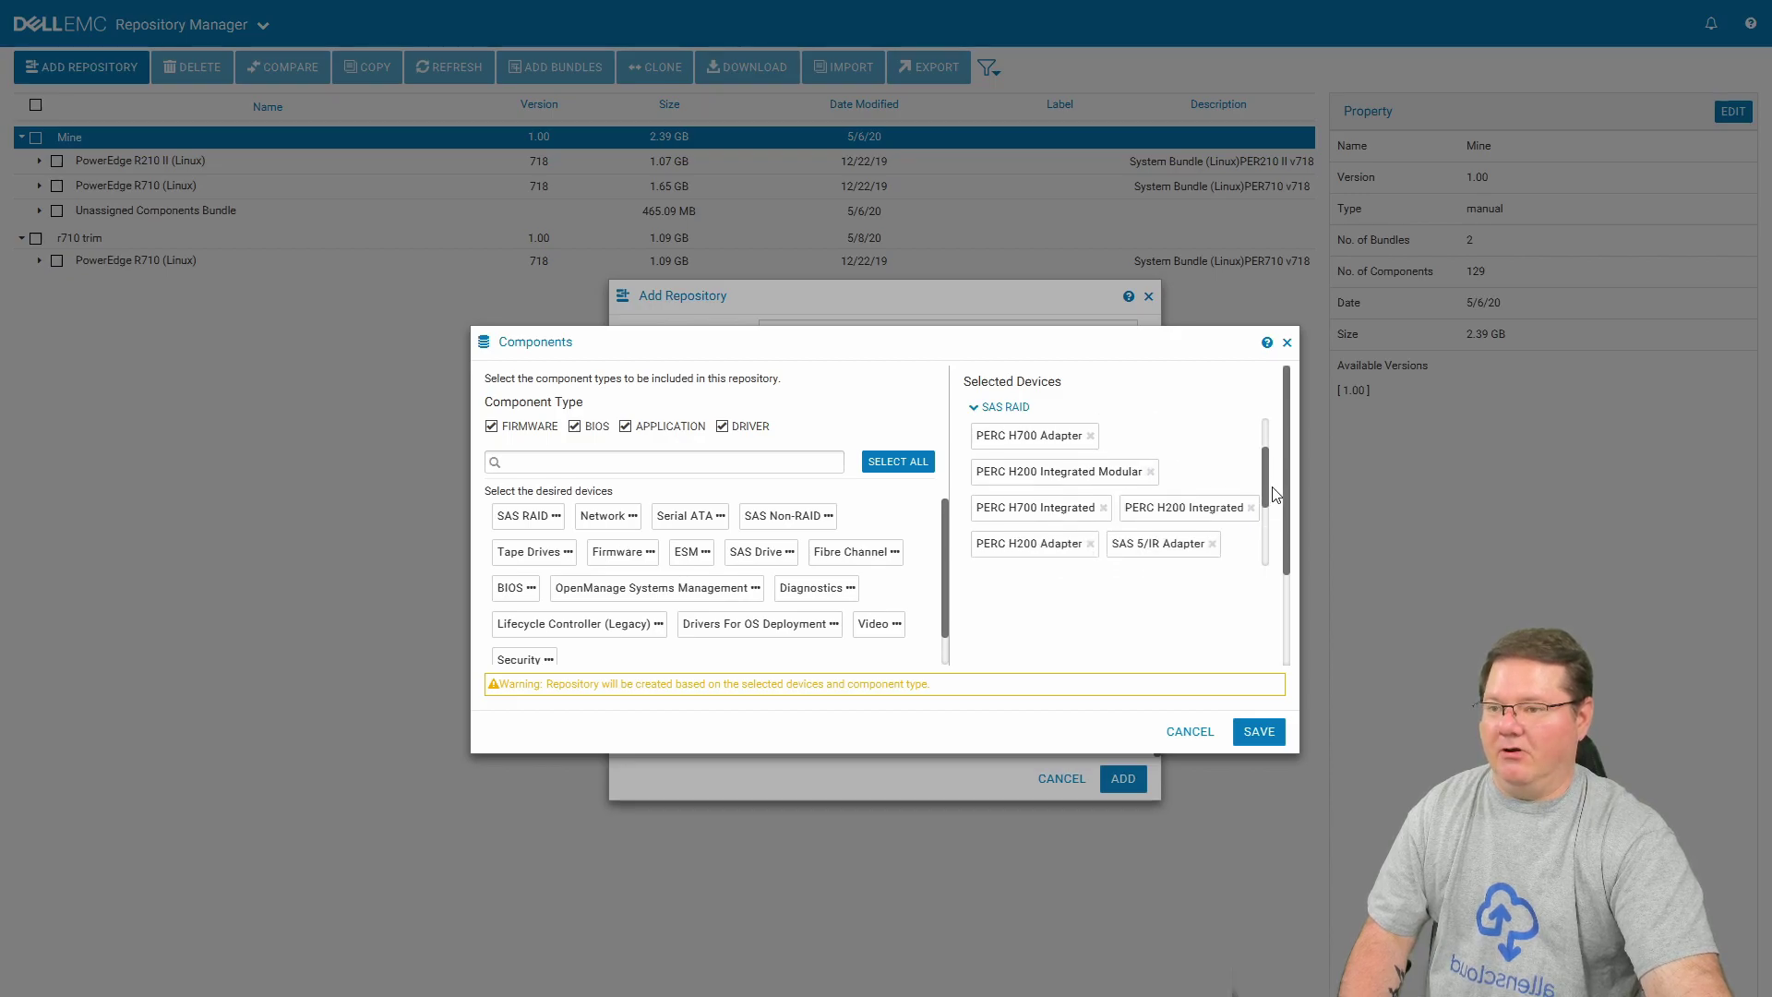
{"action": "scroll", "coordinate": [1278, 484], "scroll_direction": "up", "scroll_amount": 5}
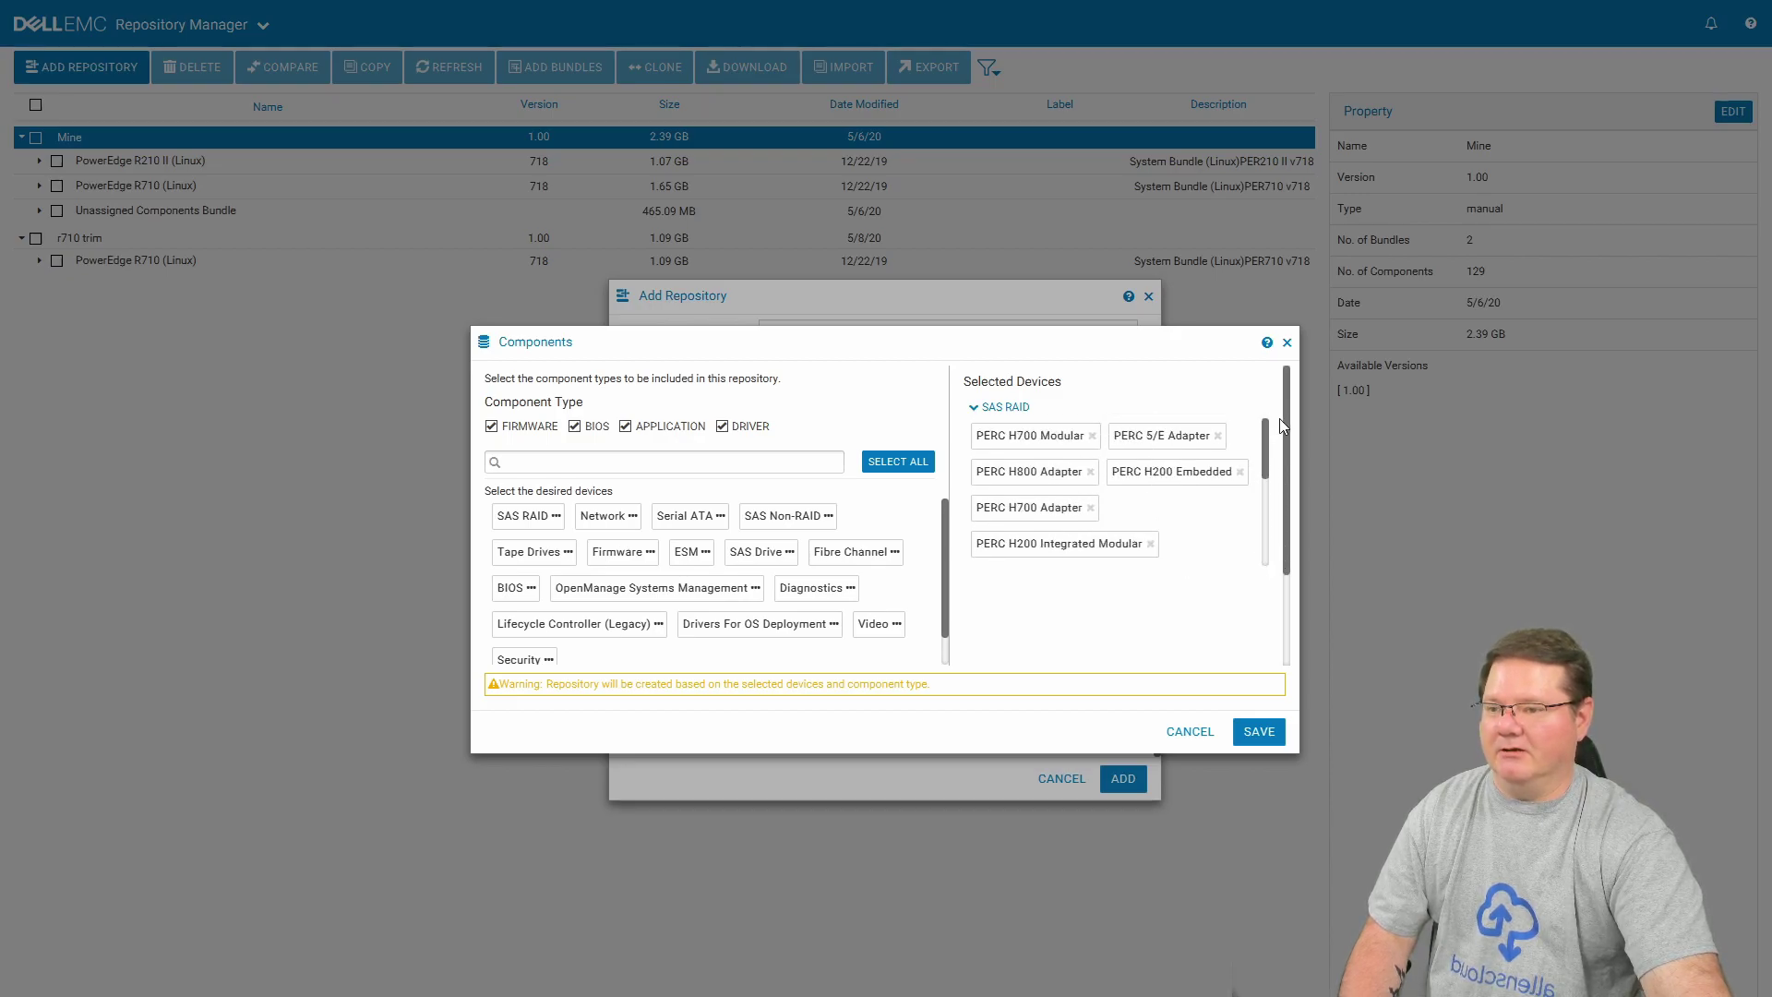
{"action": "left_click", "coordinate": [1150, 543]}
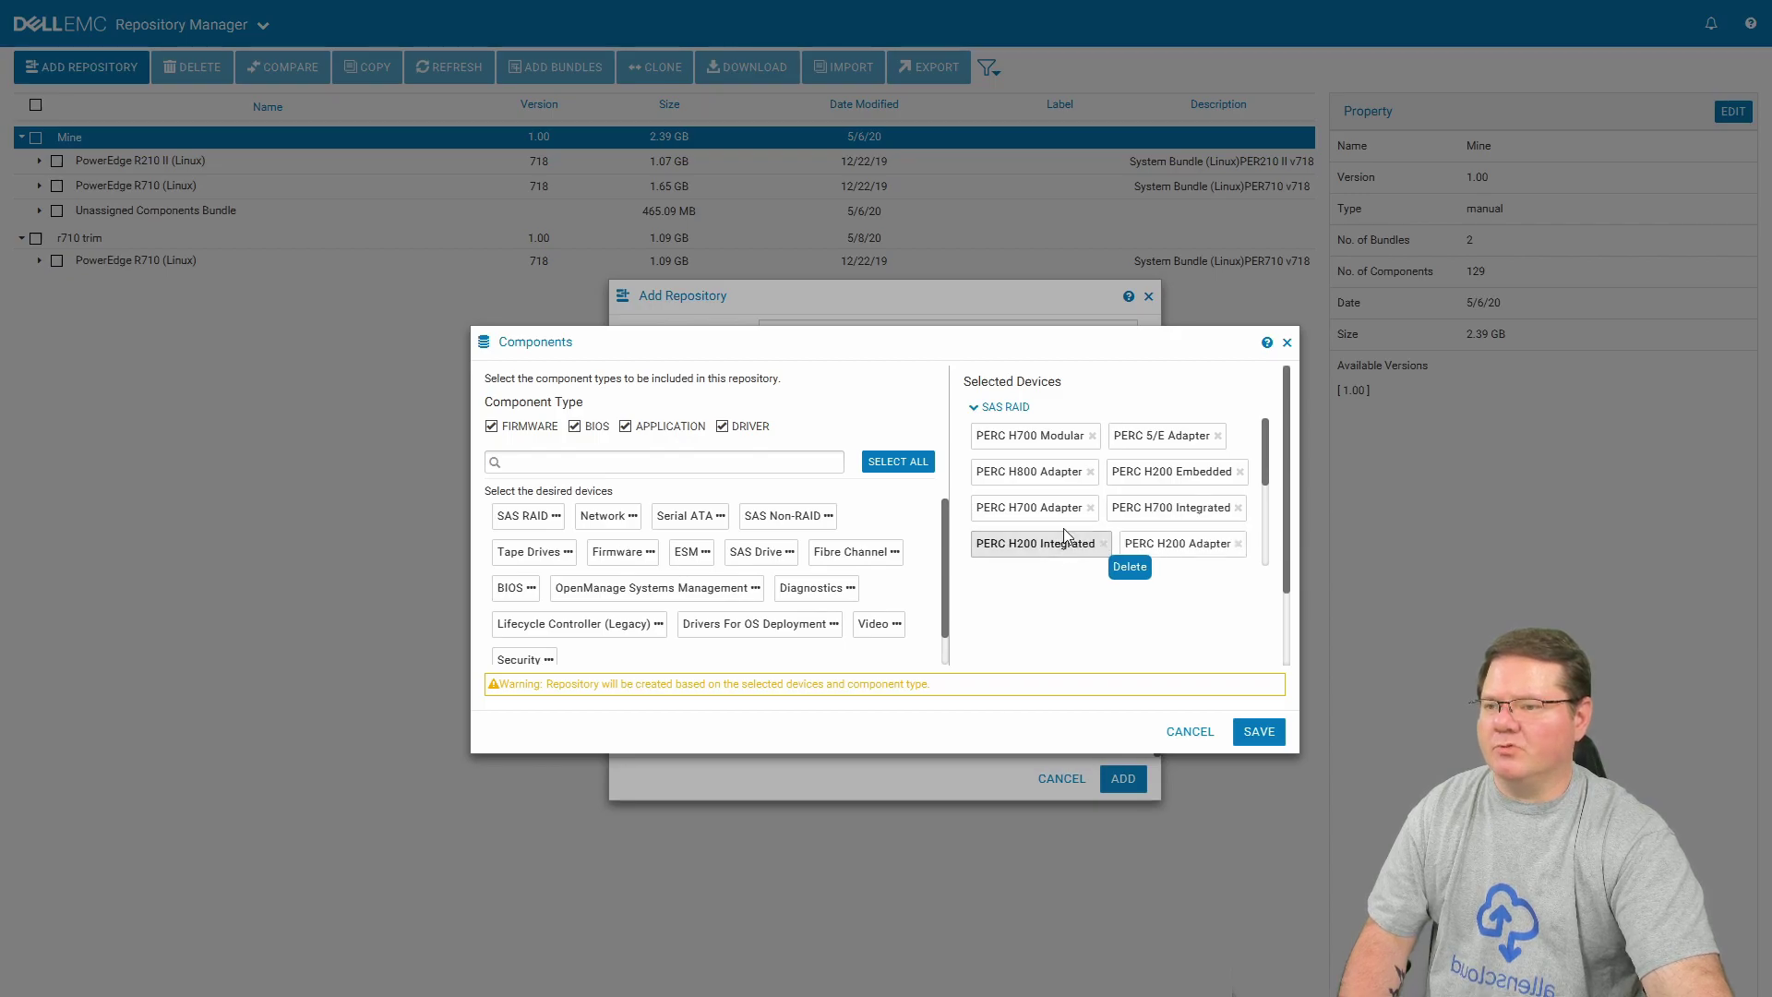
{"action": "left_click", "coordinate": [1090, 508]}
{"action": "left_click", "coordinate": [1057, 519]}
{"action": "left_click", "coordinate": [1057, 518]}
{"action": "left_click", "coordinate": [1057, 519]}
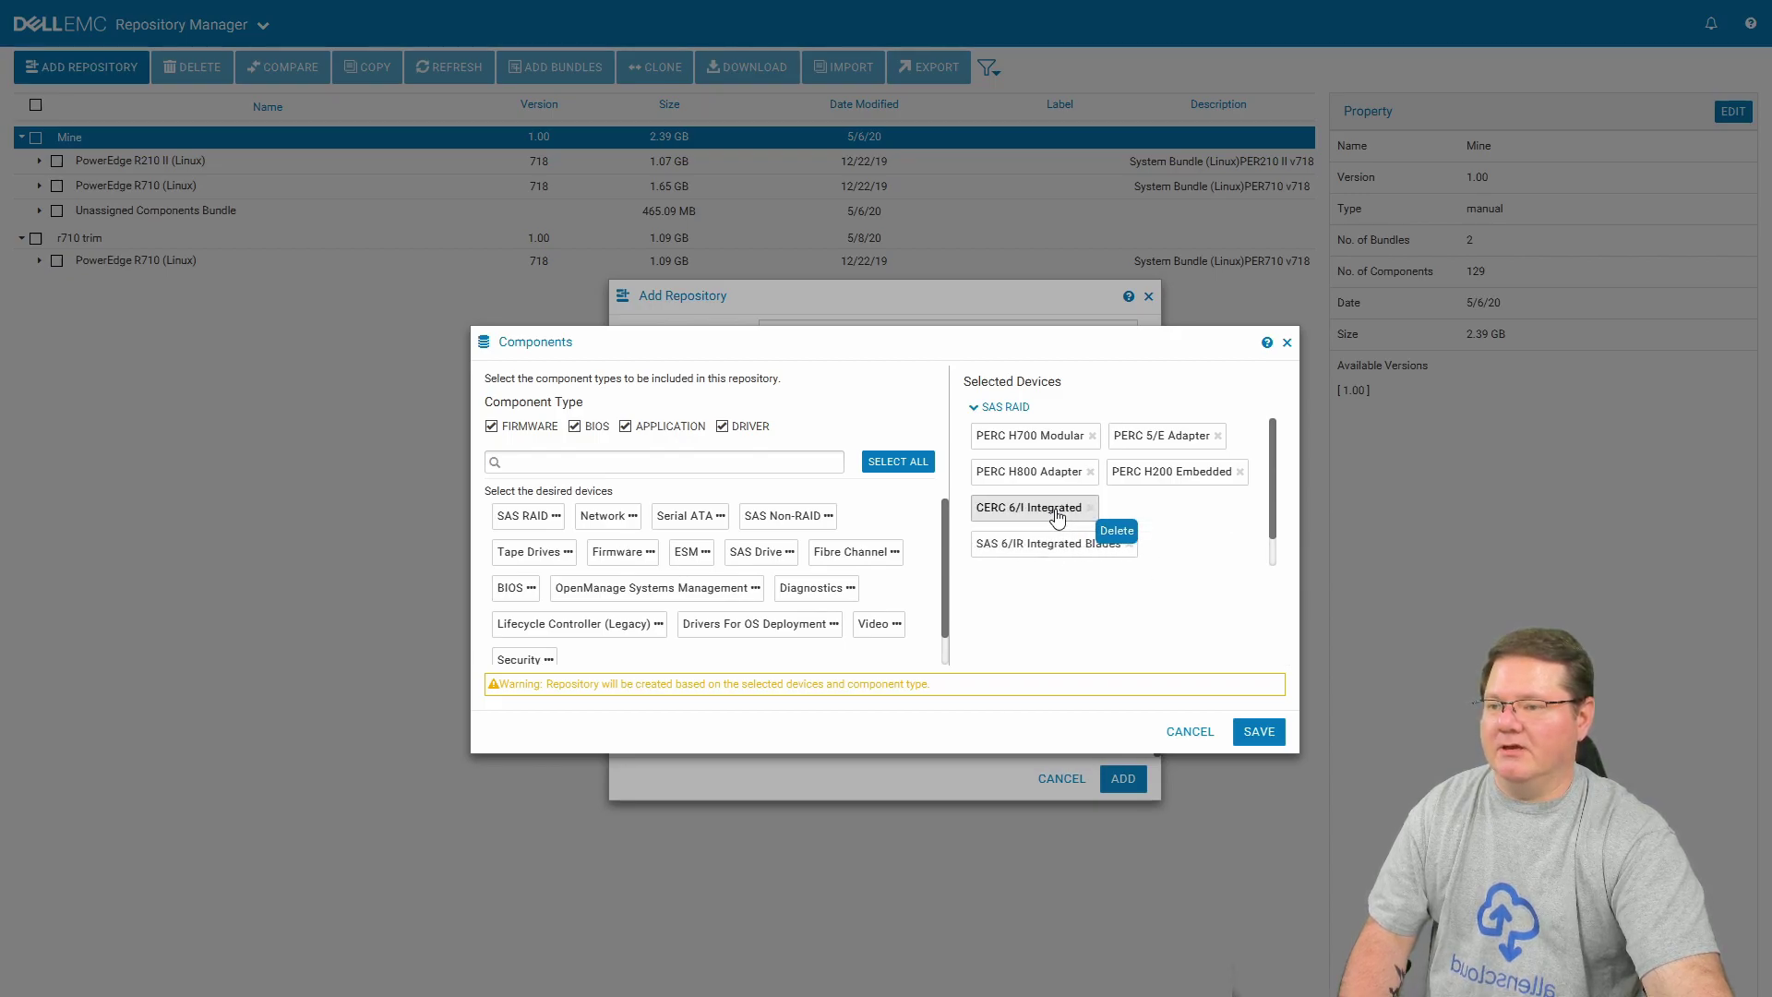
{"action": "left_click", "coordinate": [1057, 518]}
{"action": "left_click", "coordinate": [1057, 515]}
{"action": "left_click", "coordinate": [1057, 514]}
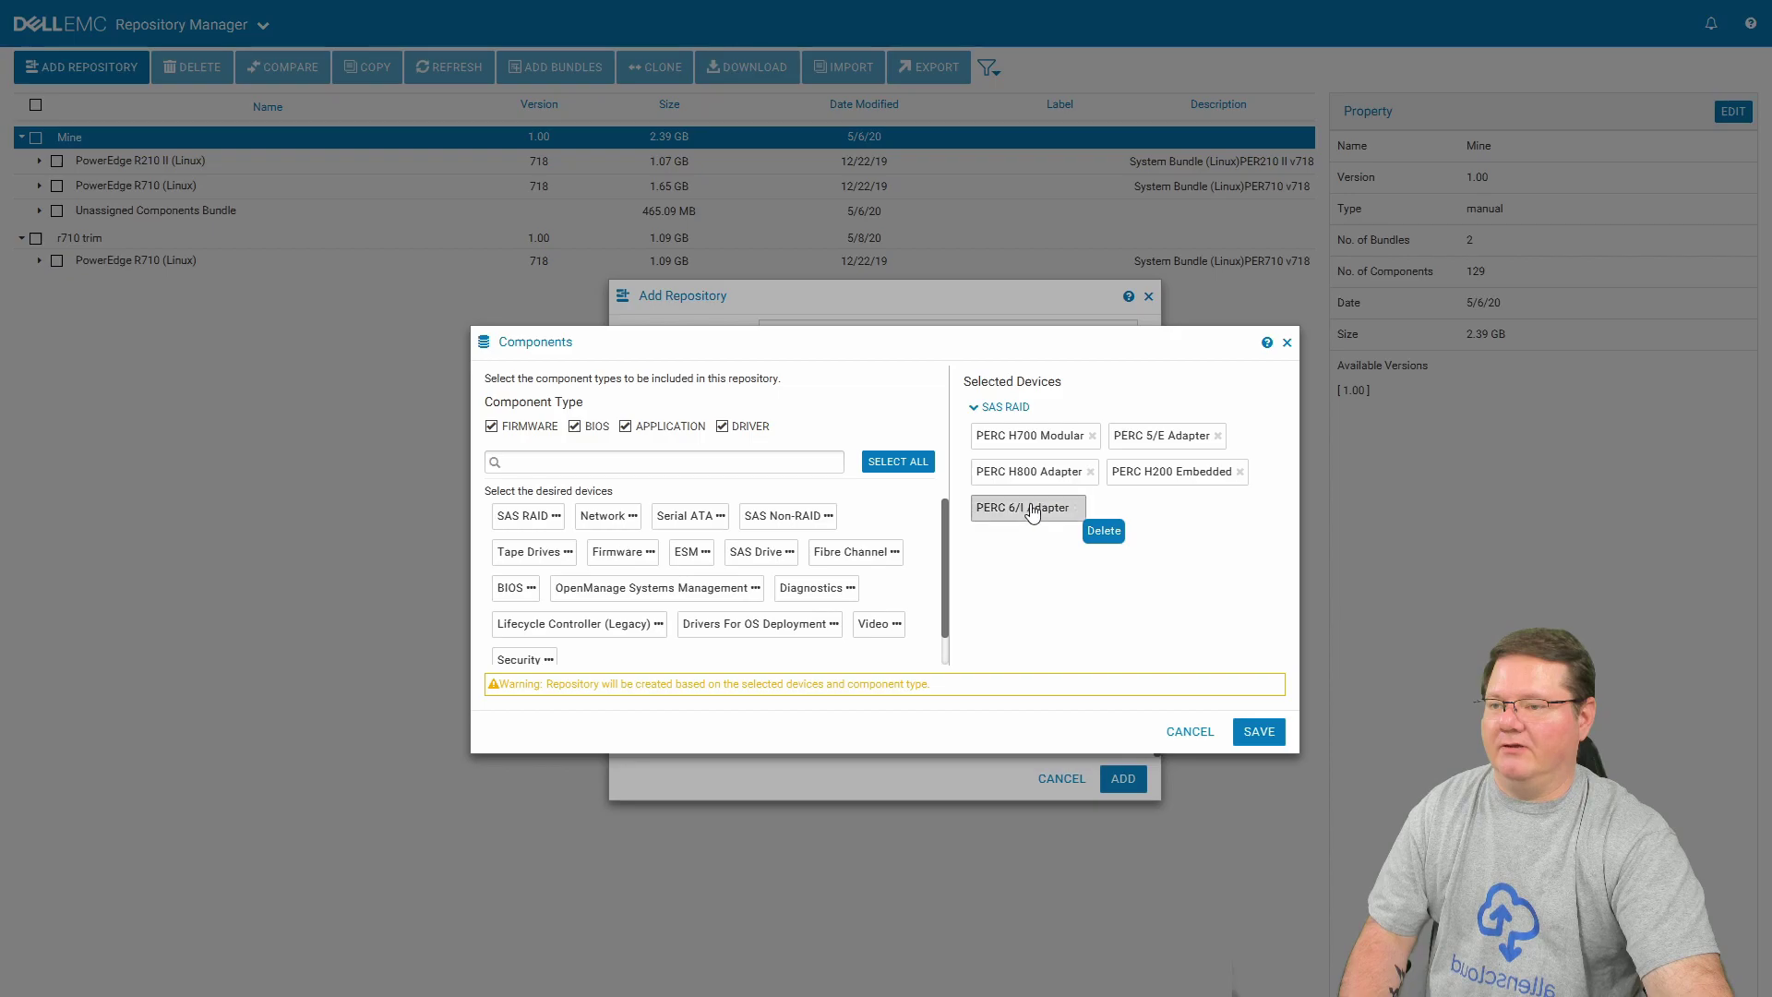
{"action": "left_click", "coordinate": [1057, 514]}
{"action": "left_click", "coordinate": [1036, 475]}
{"action": "left_click", "coordinate": [1033, 475]}
{"action": "left_click", "coordinate": [1034, 476]}
{"action": "left_click", "coordinate": [1032, 438]}
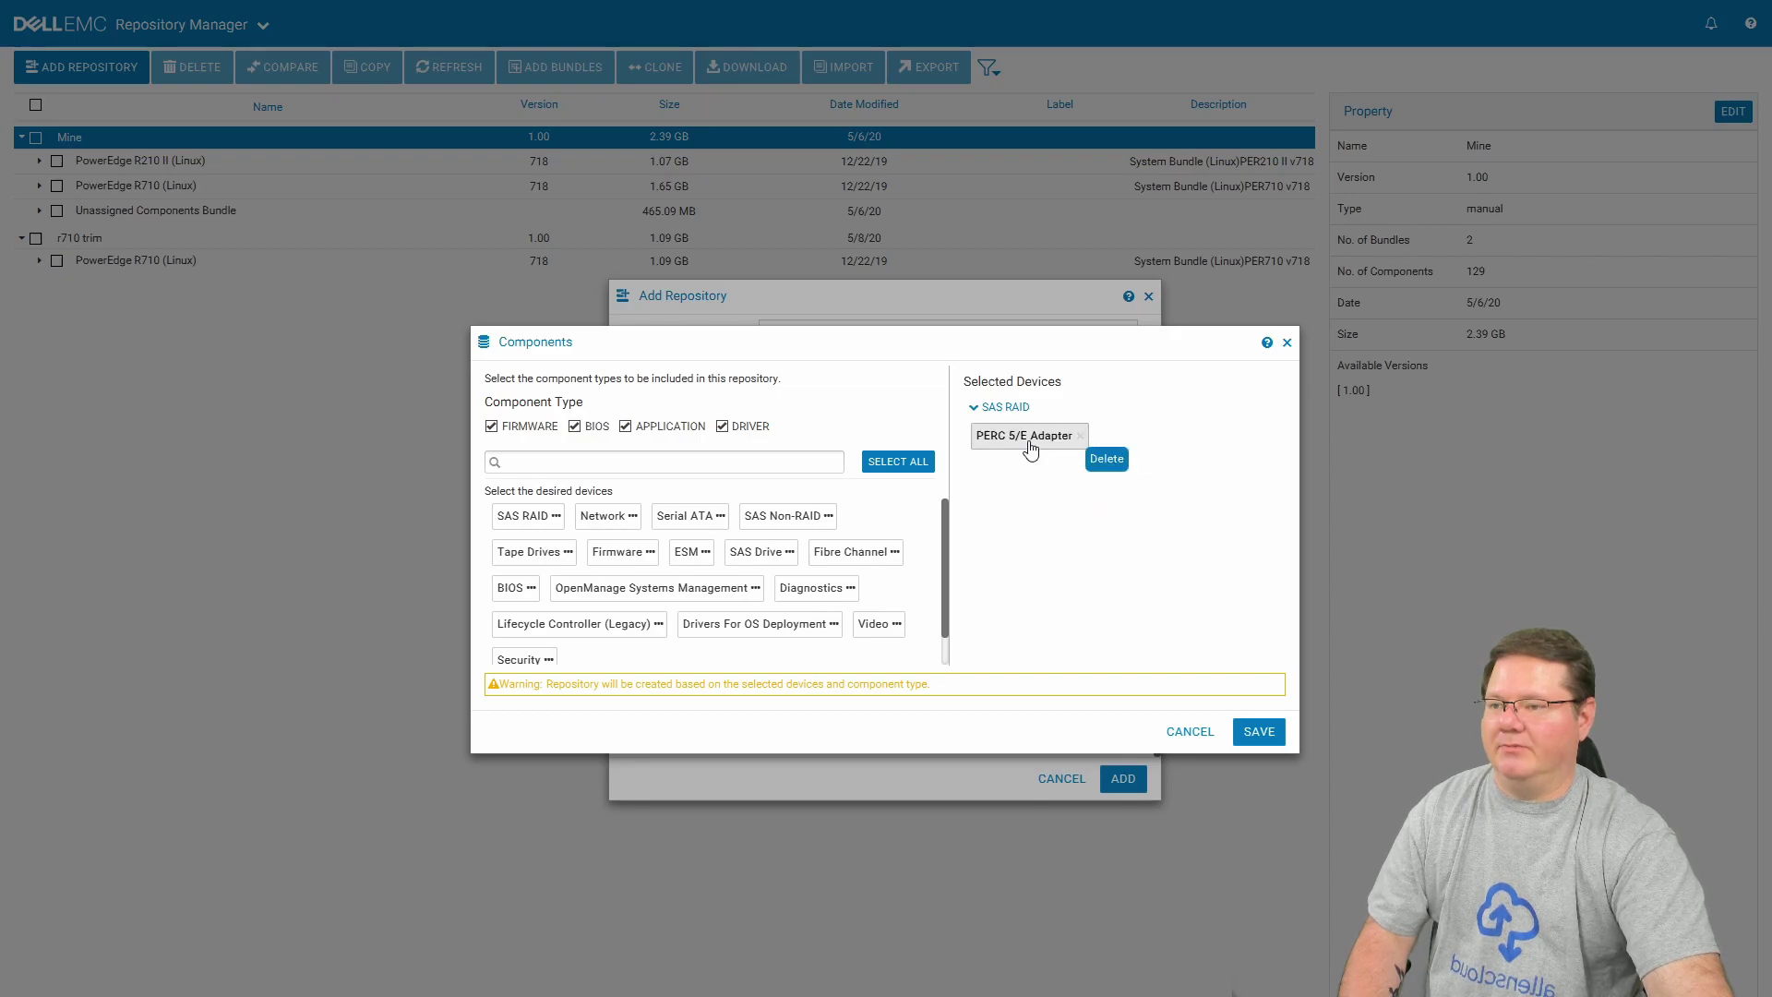
{"action": "left_click", "coordinate": [1032, 438]}
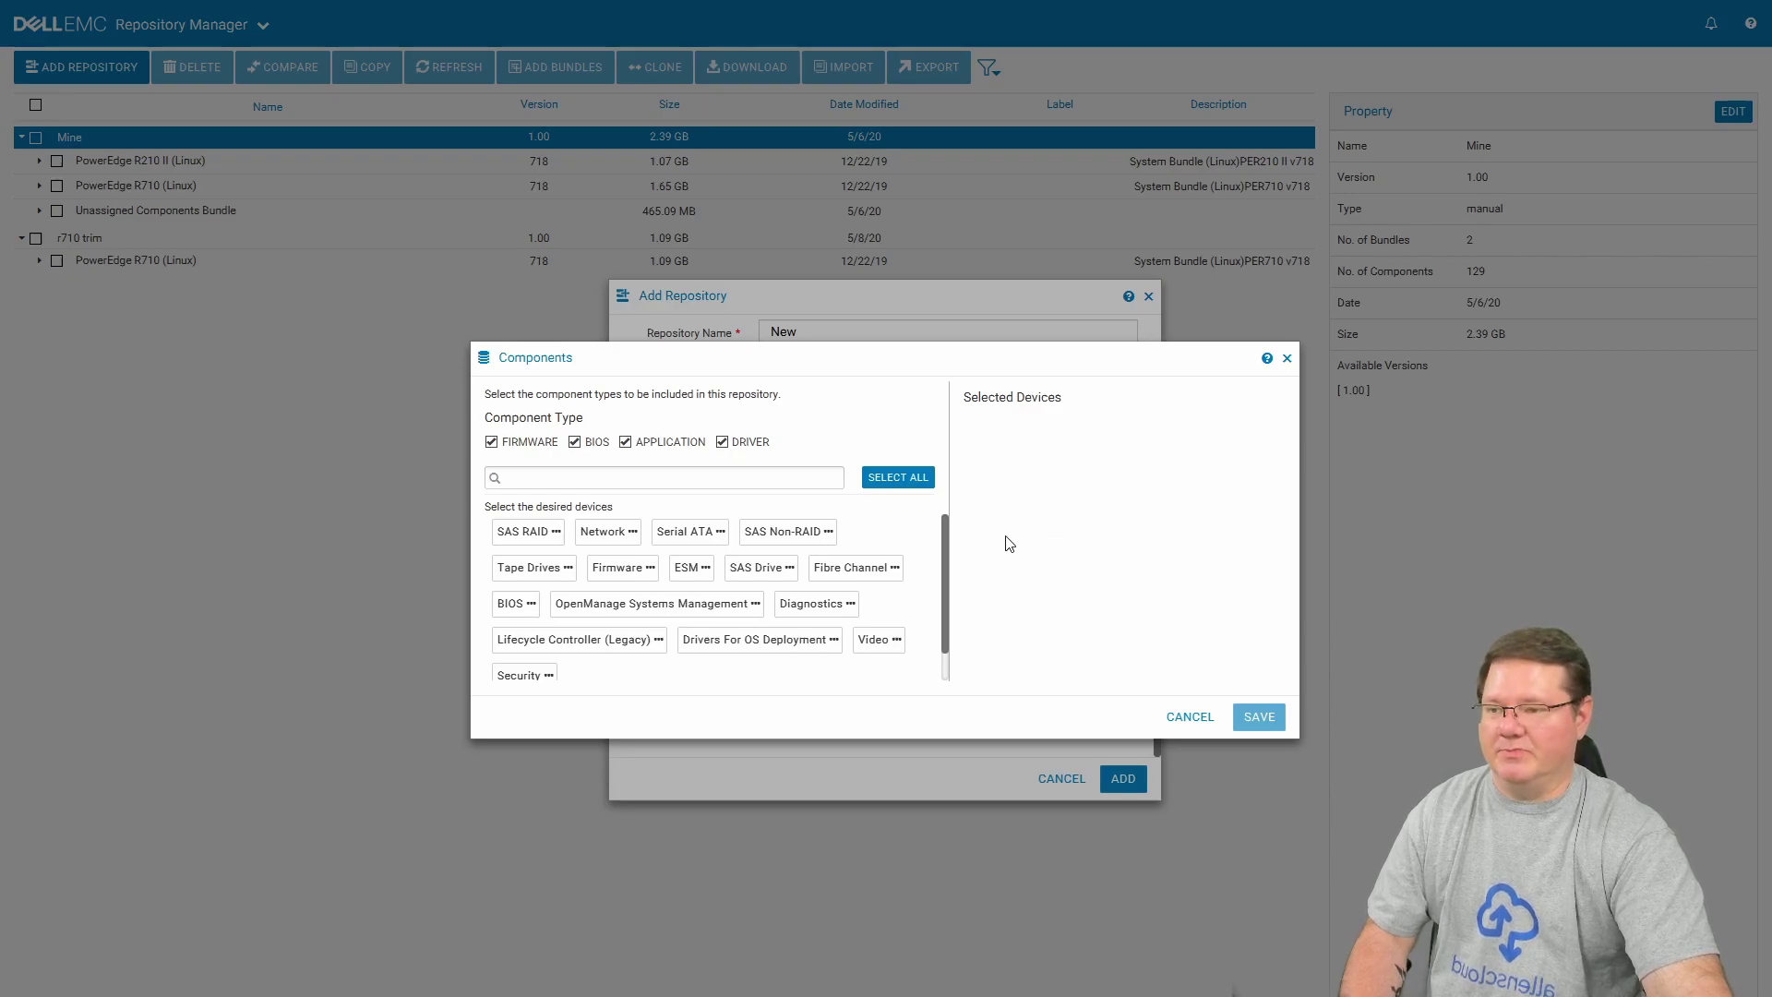
Add the Network, Serial ATA, SAS Non-RAID, Firmware, ESM, SAS Drive and BIOS device categories.
{"action": "left_click", "coordinate": [606, 534]}
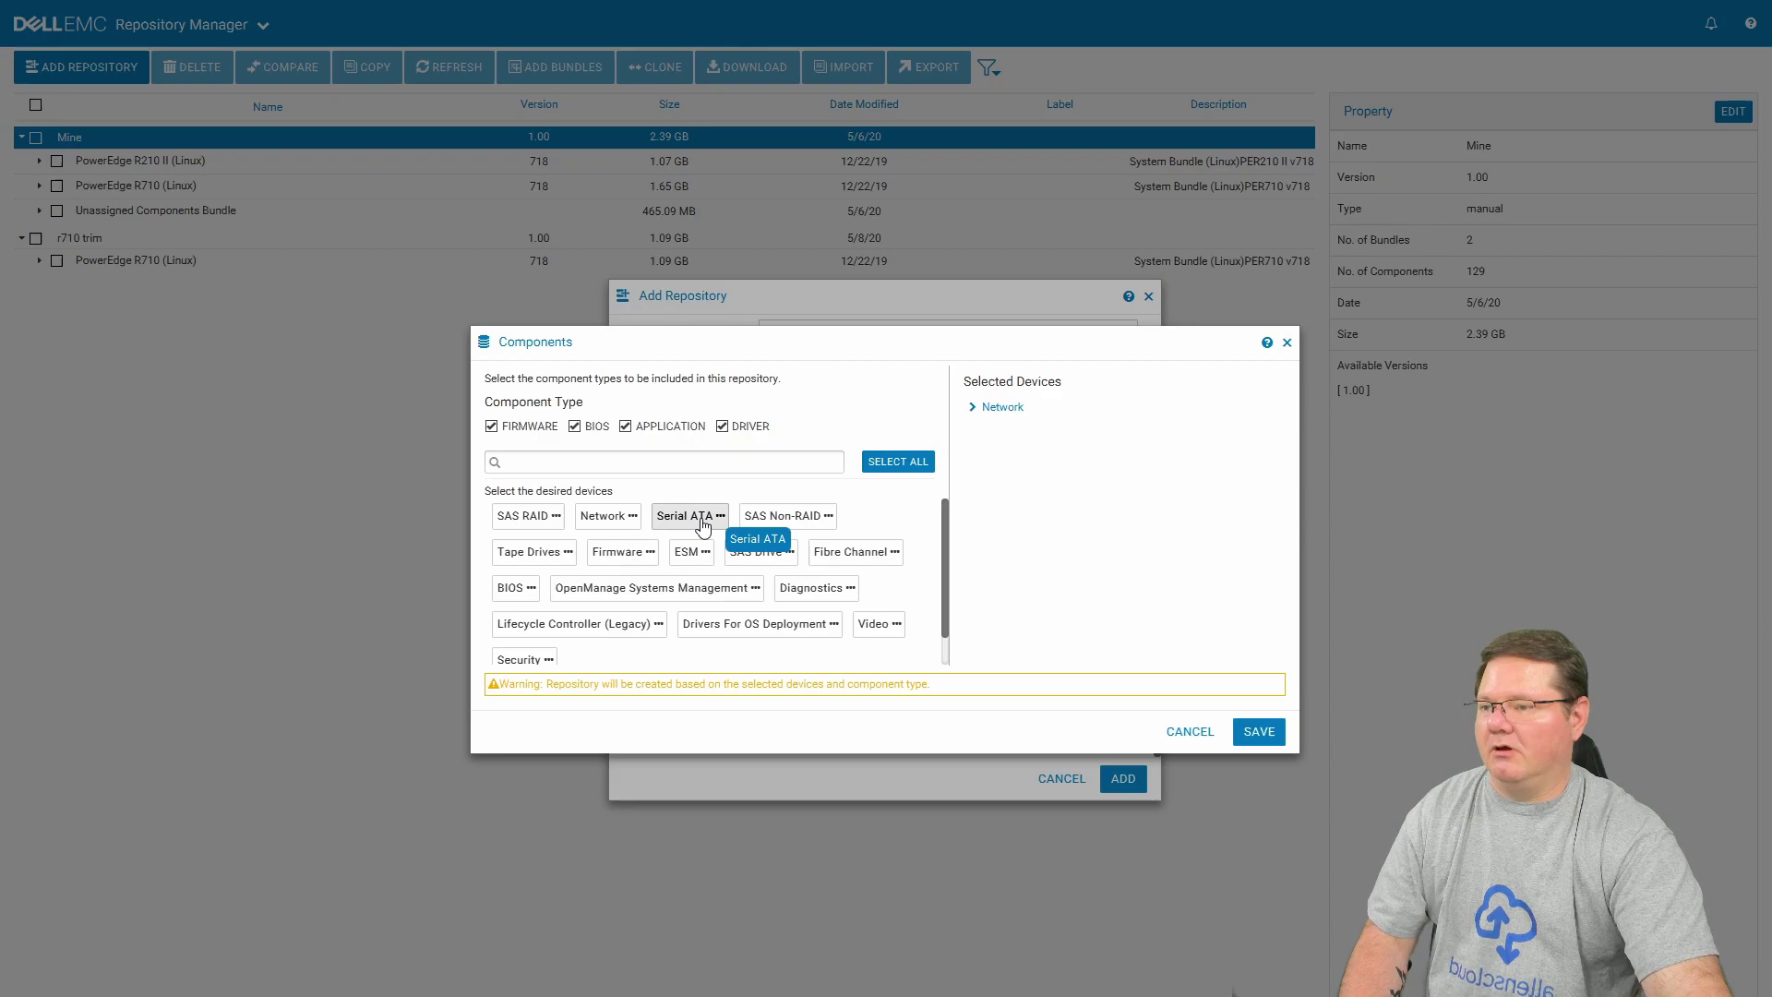
{"action": "left_click", "coordinate": [702, 524]}
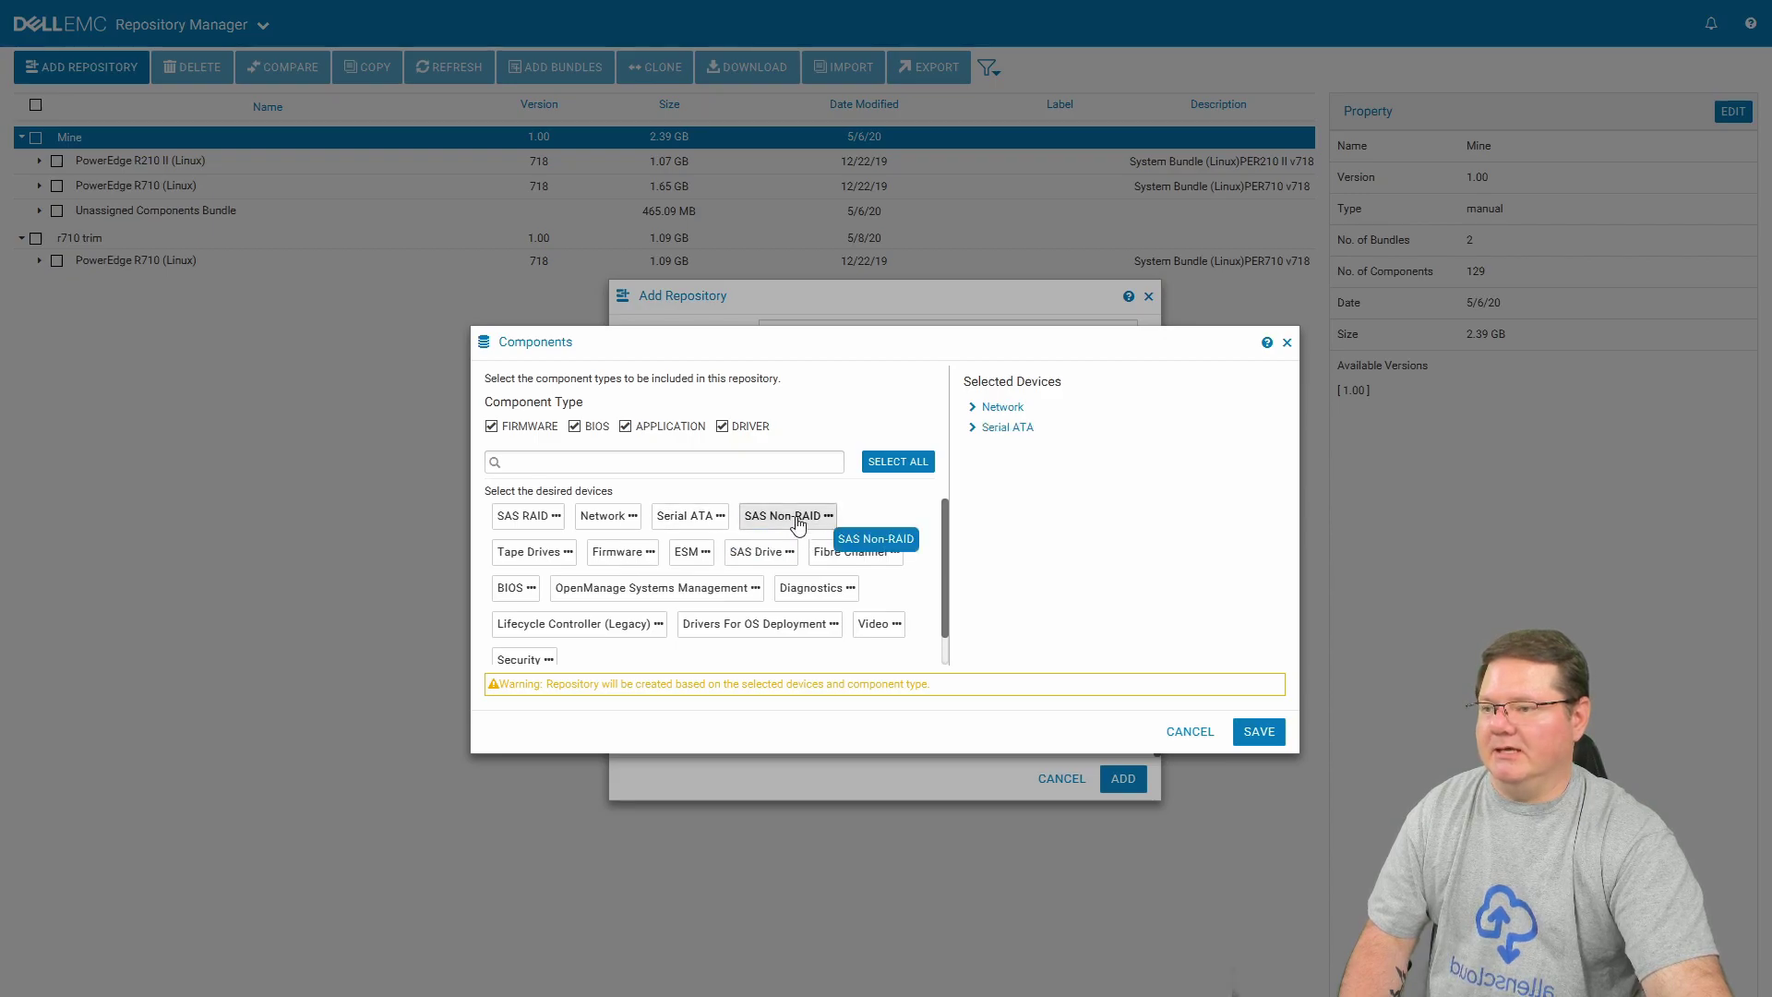
{"action": "left_click", "coordinate": [796, 515]}
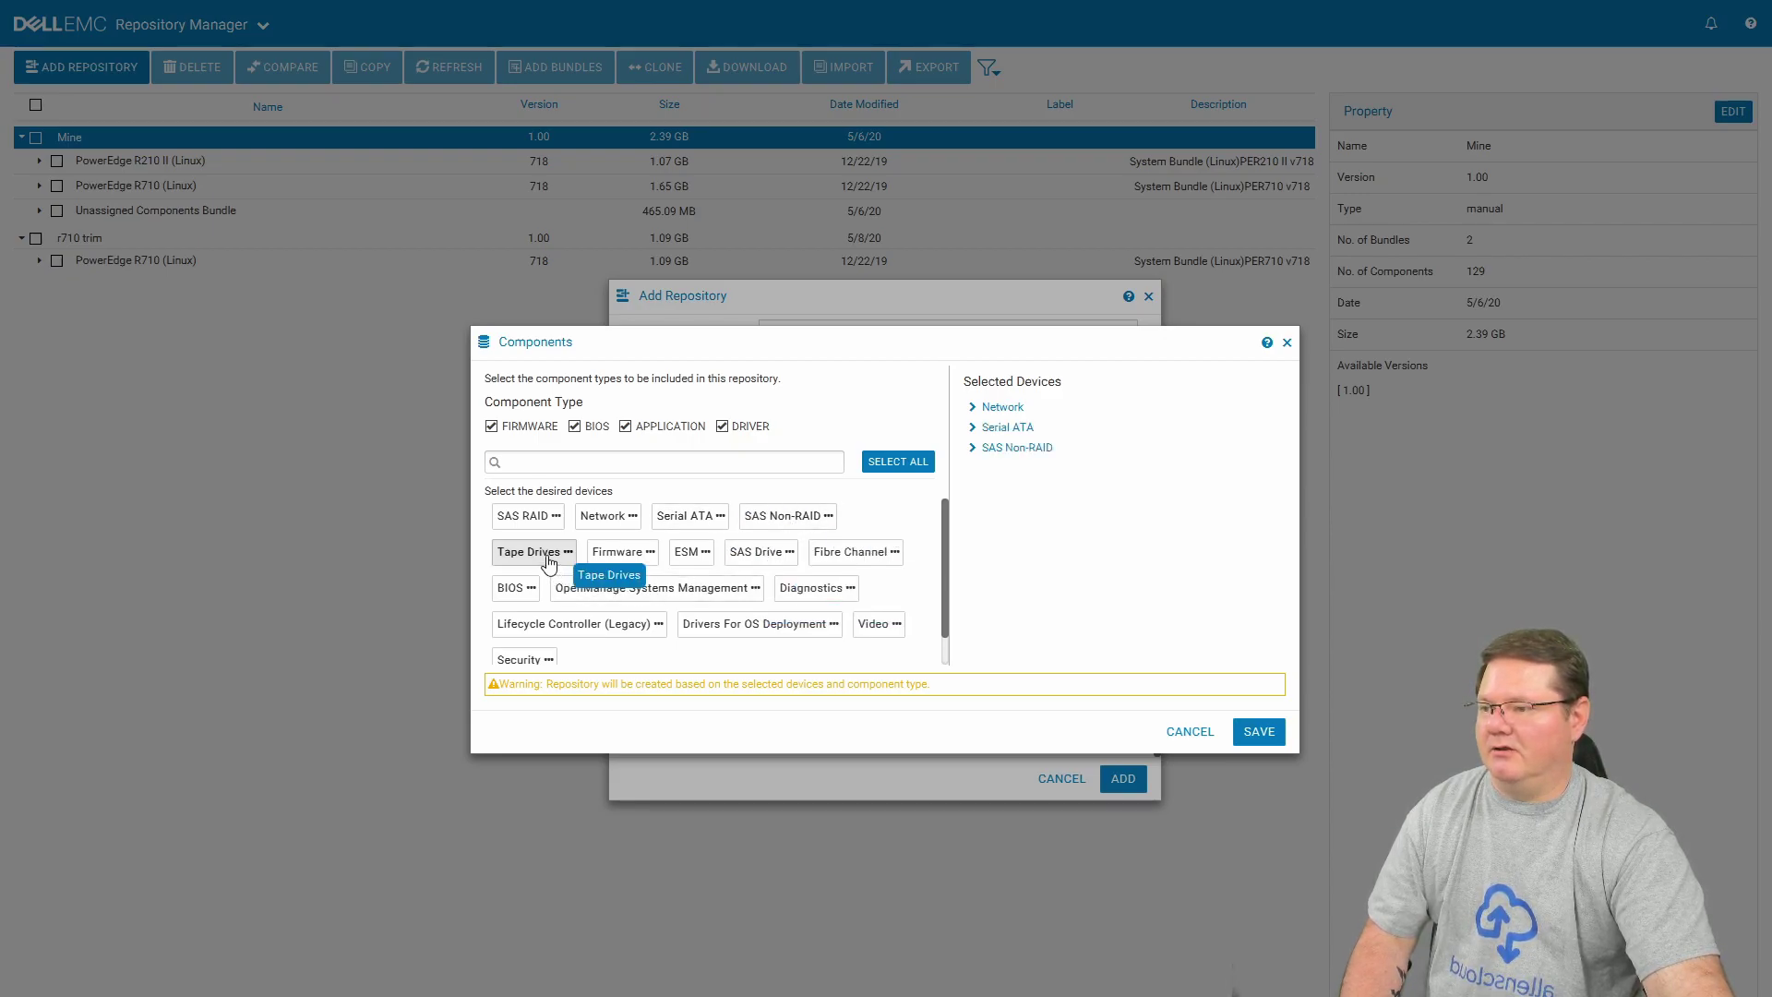
{"action": "left_click", "coordinate": [646, 560]}
{"action": "left_click", "coordinate": [695, 561]}
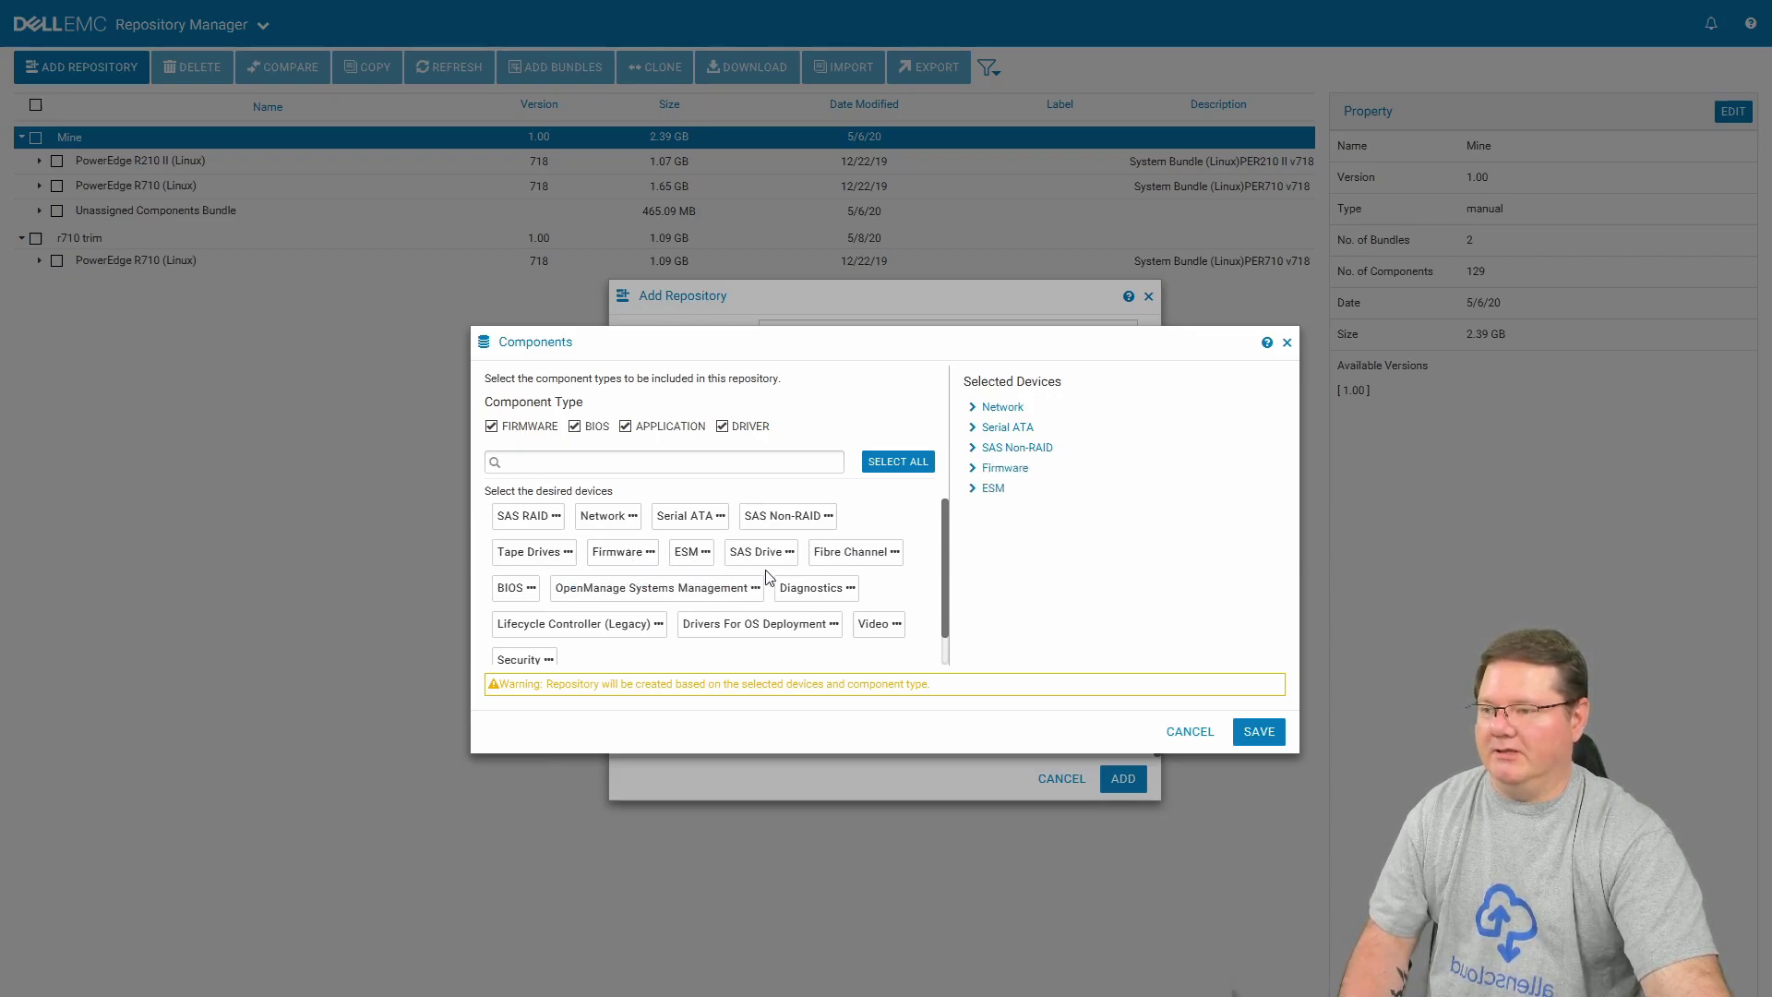
{"action": "left_click", "coordinate": [760, 559]}
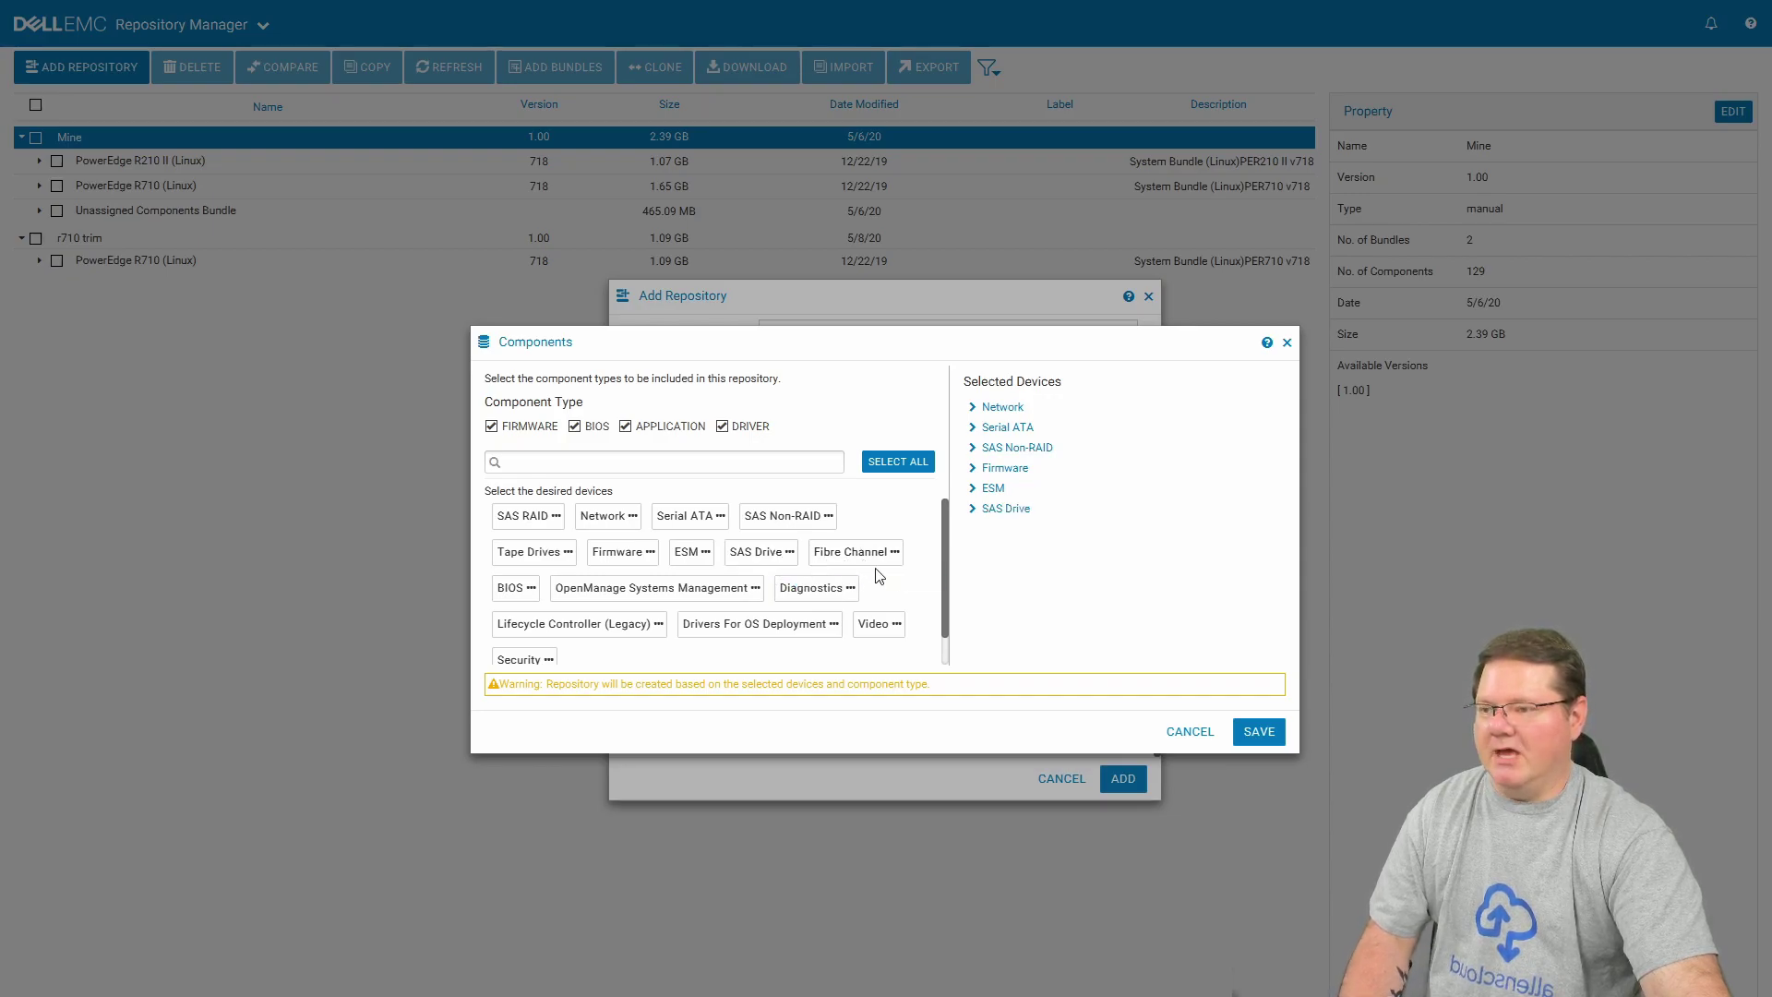
{"action": "left_click", "coordinate": [513, 590]}
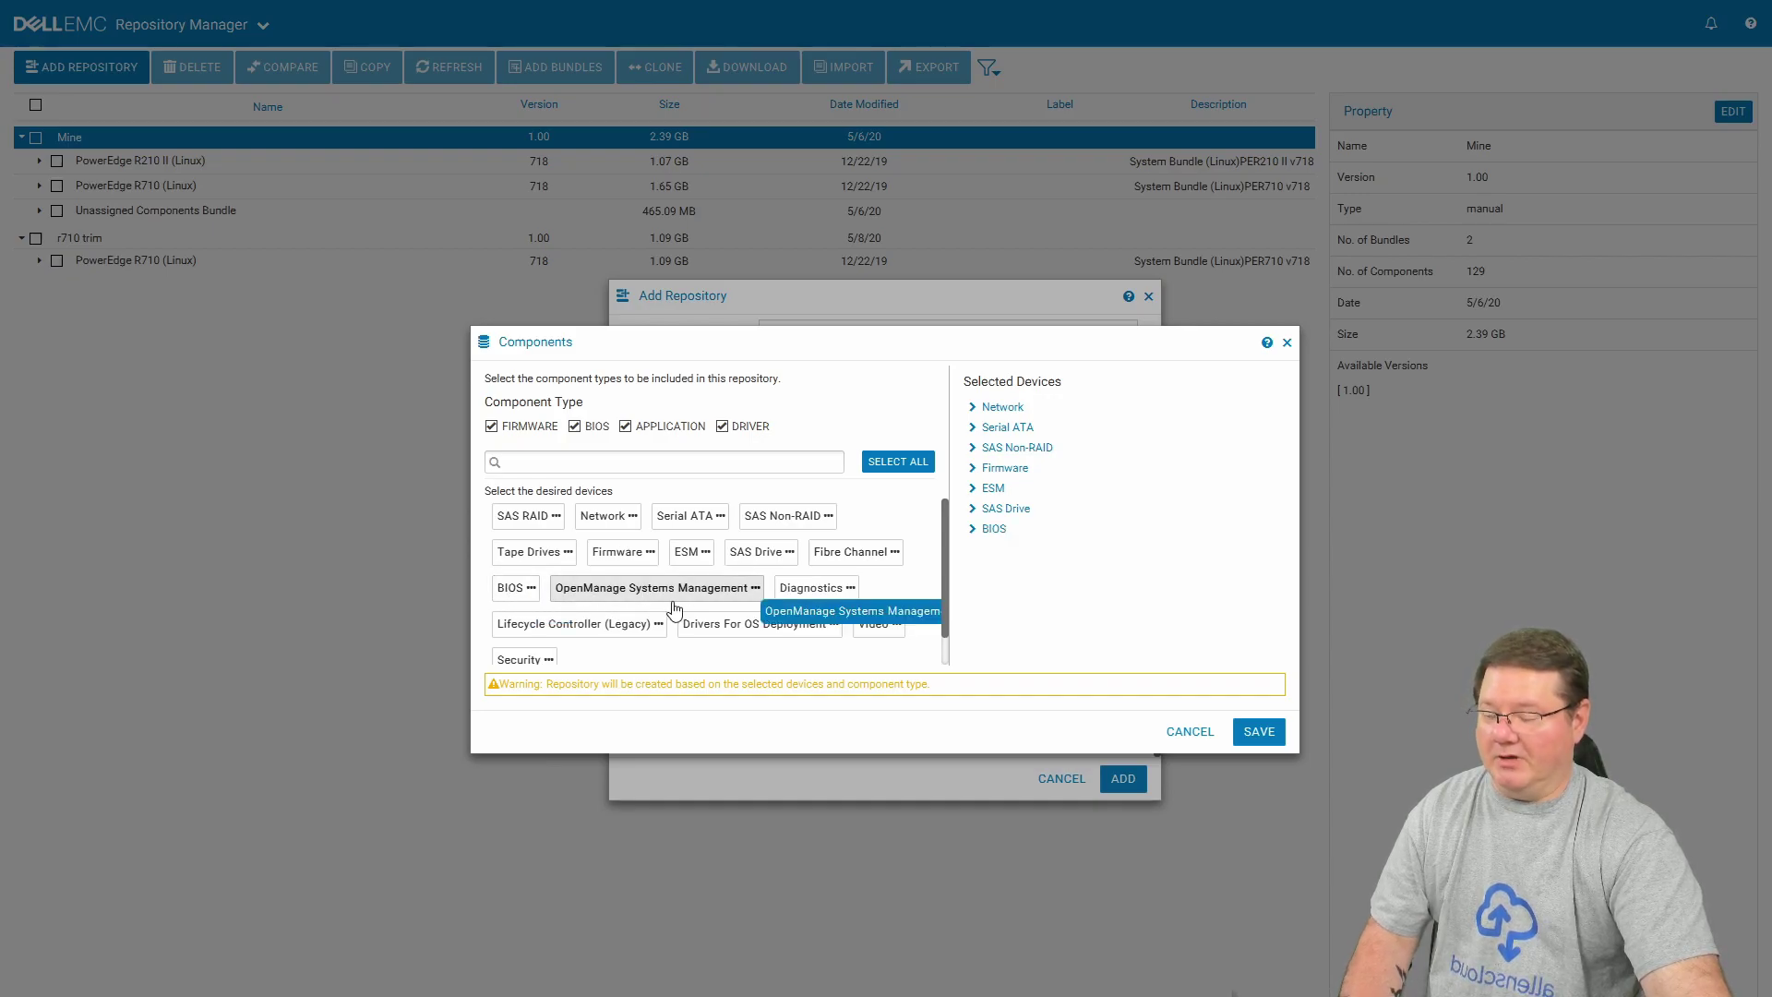
Add OpenManage, Diagnostics, Lifecycle Controller (Legacy), Video and Security, then save the components.
{"action": "left_click", "coordinate": [711, 591]}
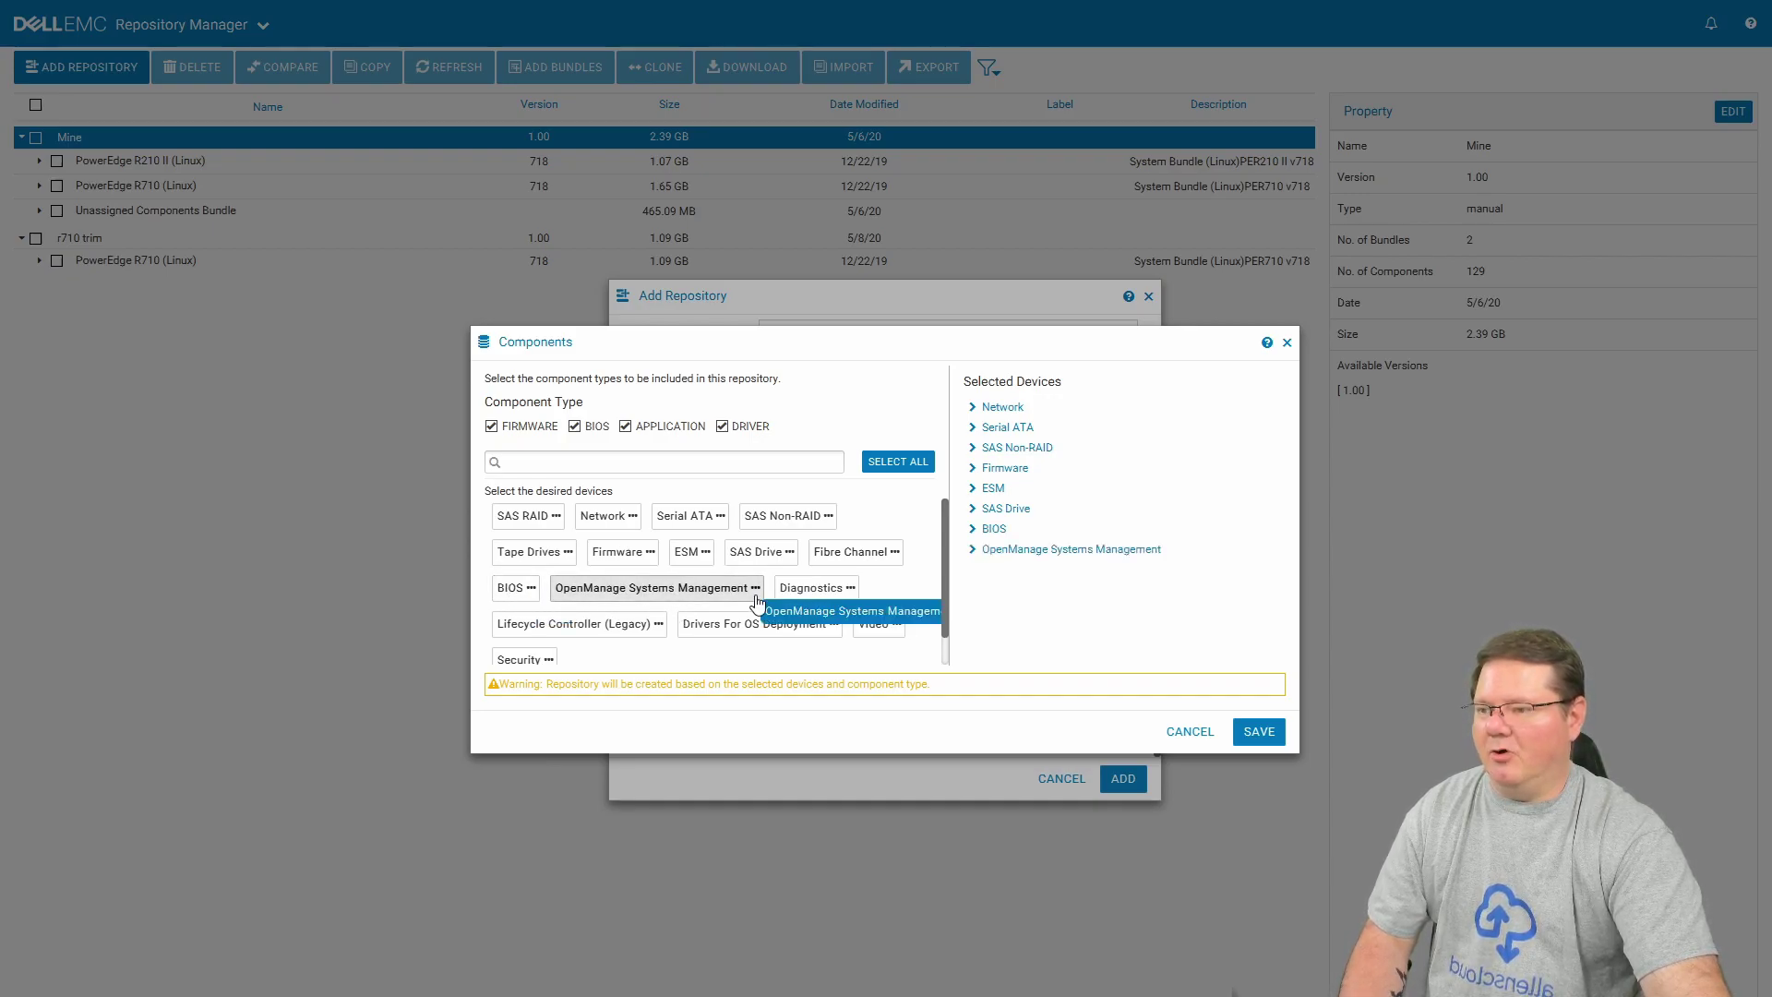
{"action": "left_click", "coordinate": [814, 591]}
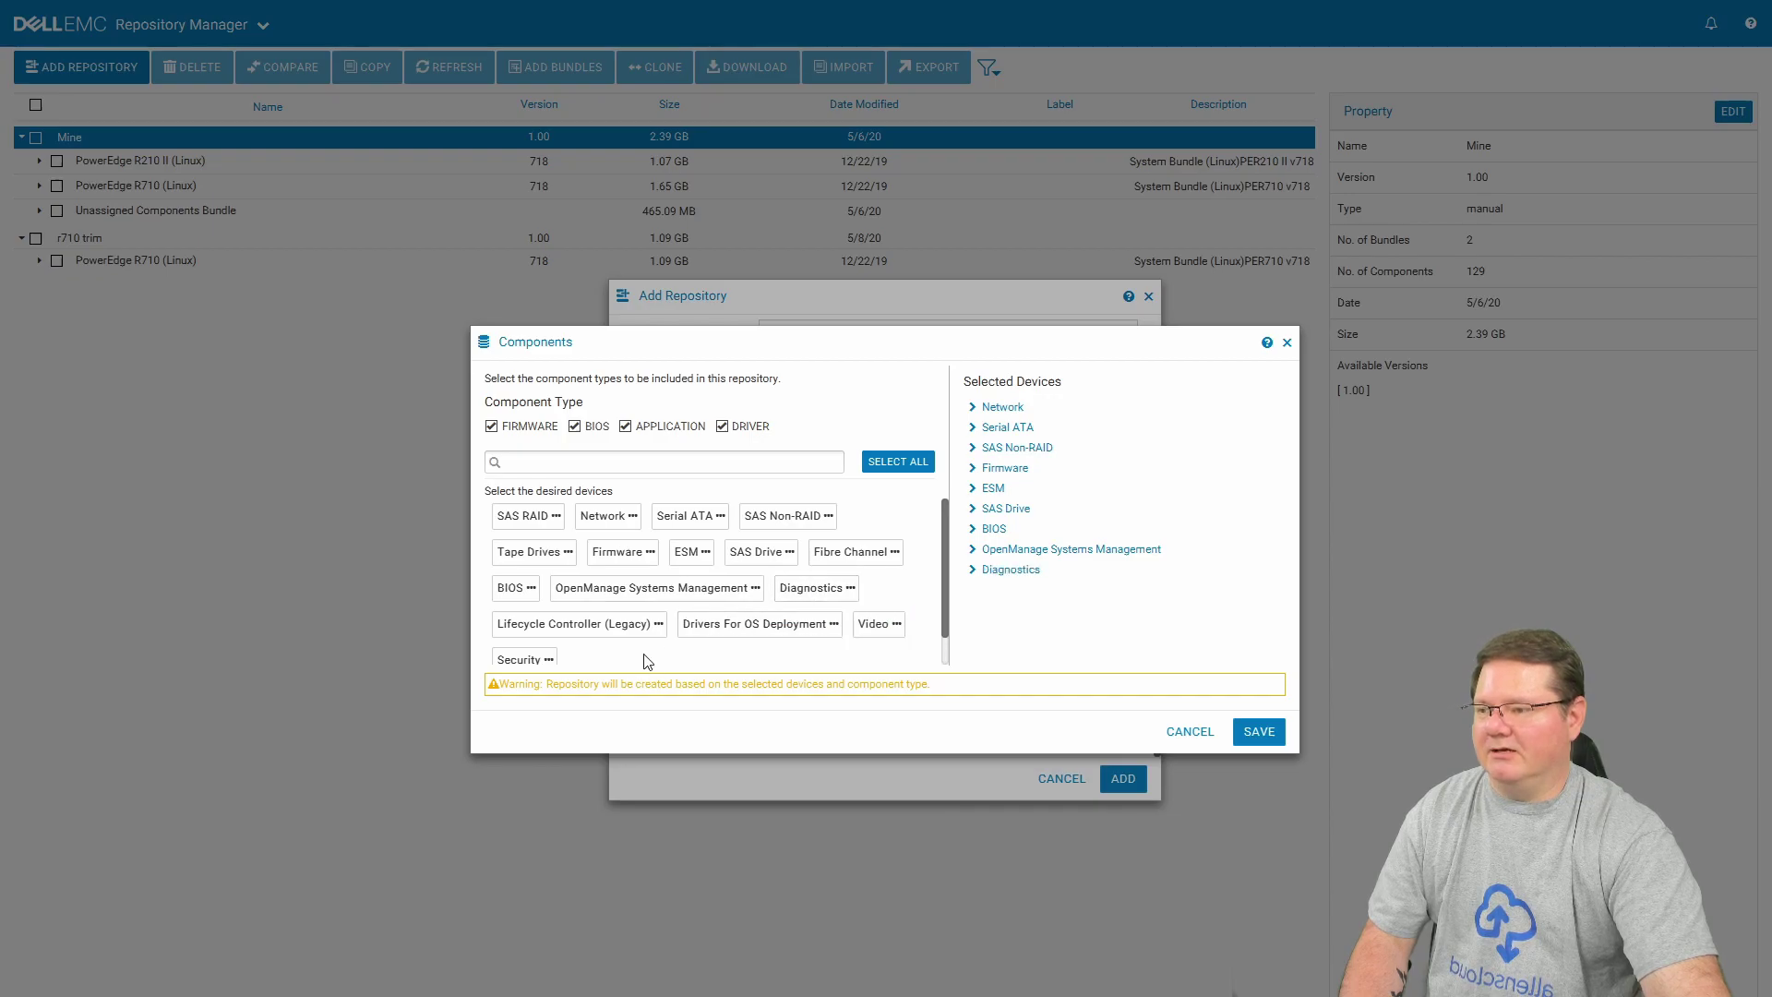
{"action": "left_click", "coordinate": [583, 626]}
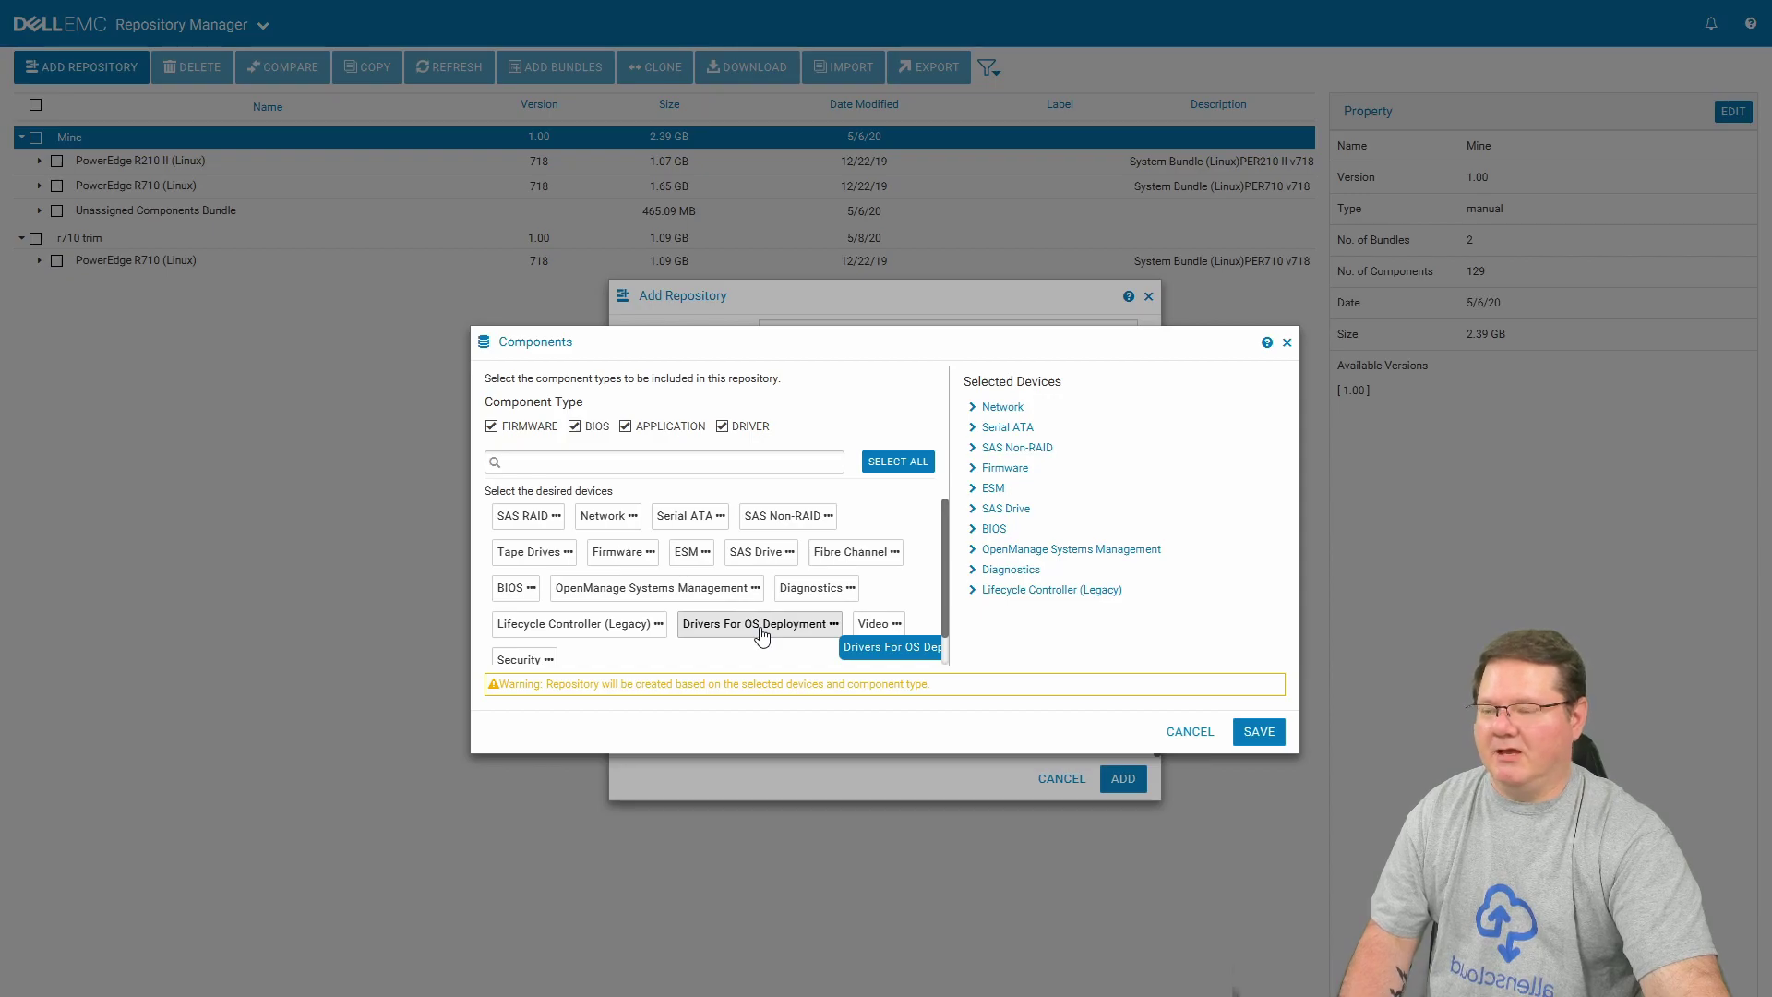
{"action": "left_click", "coordinate": [876, 625]}
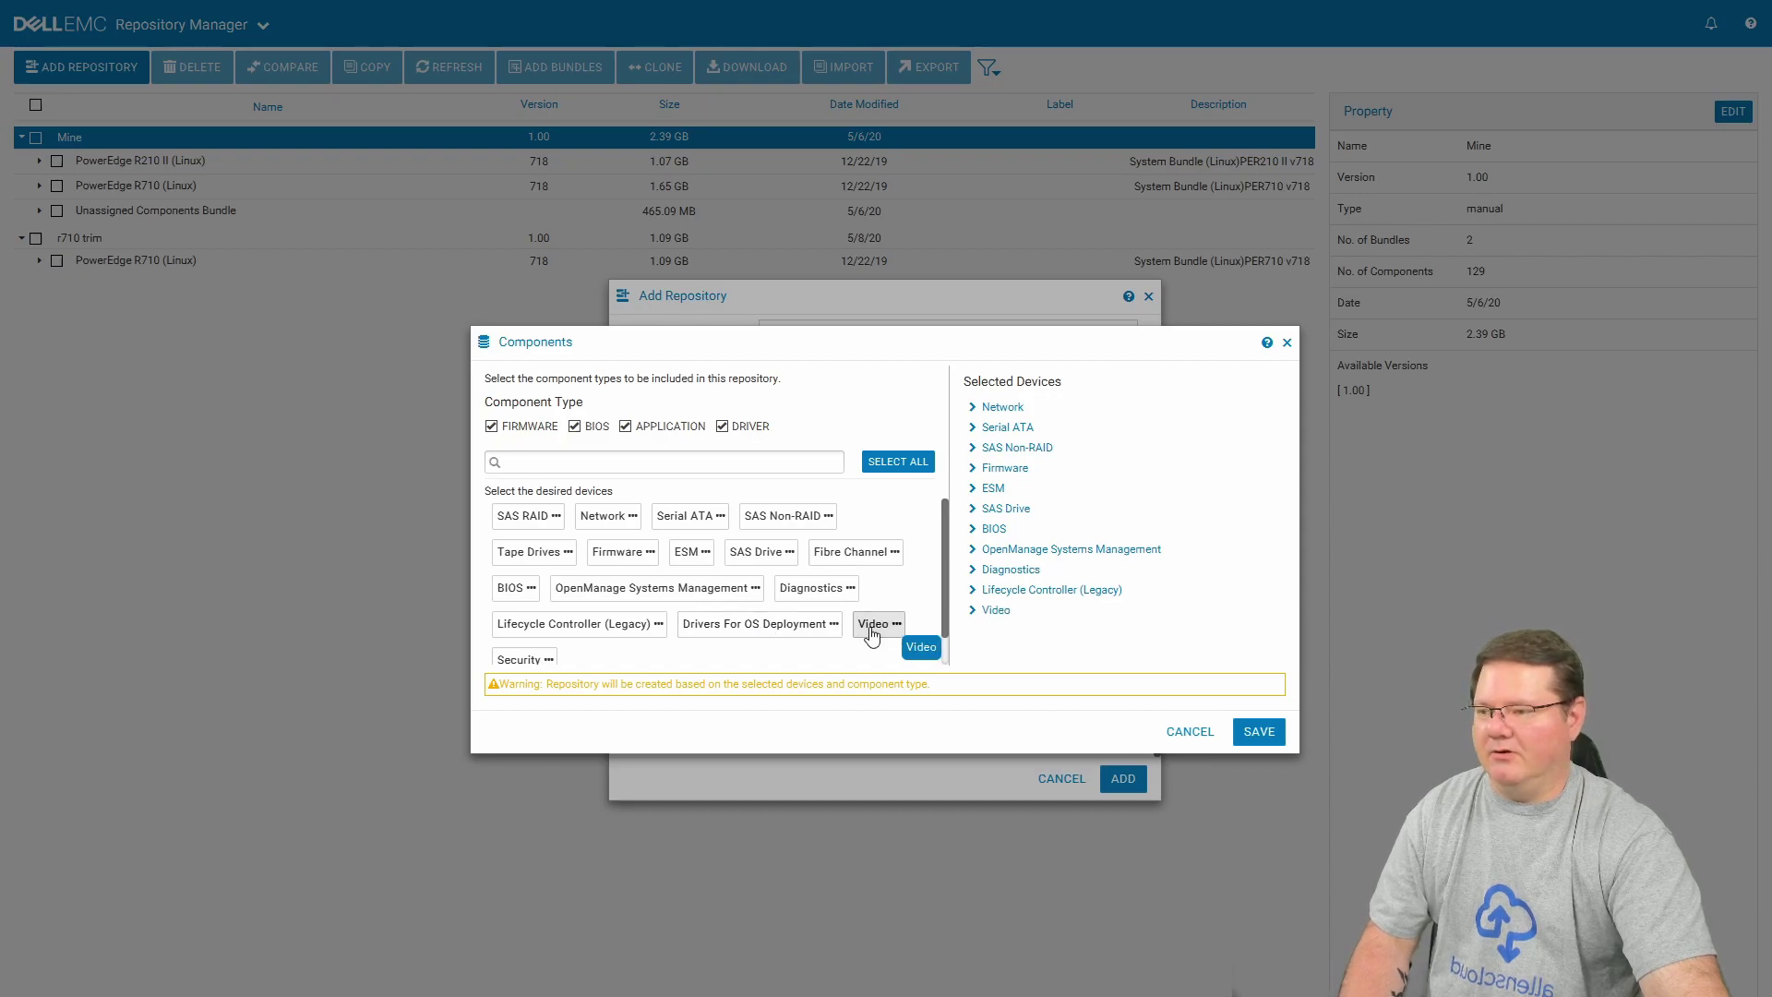
{"action": "left_click", "coordinate": [532, 663]}
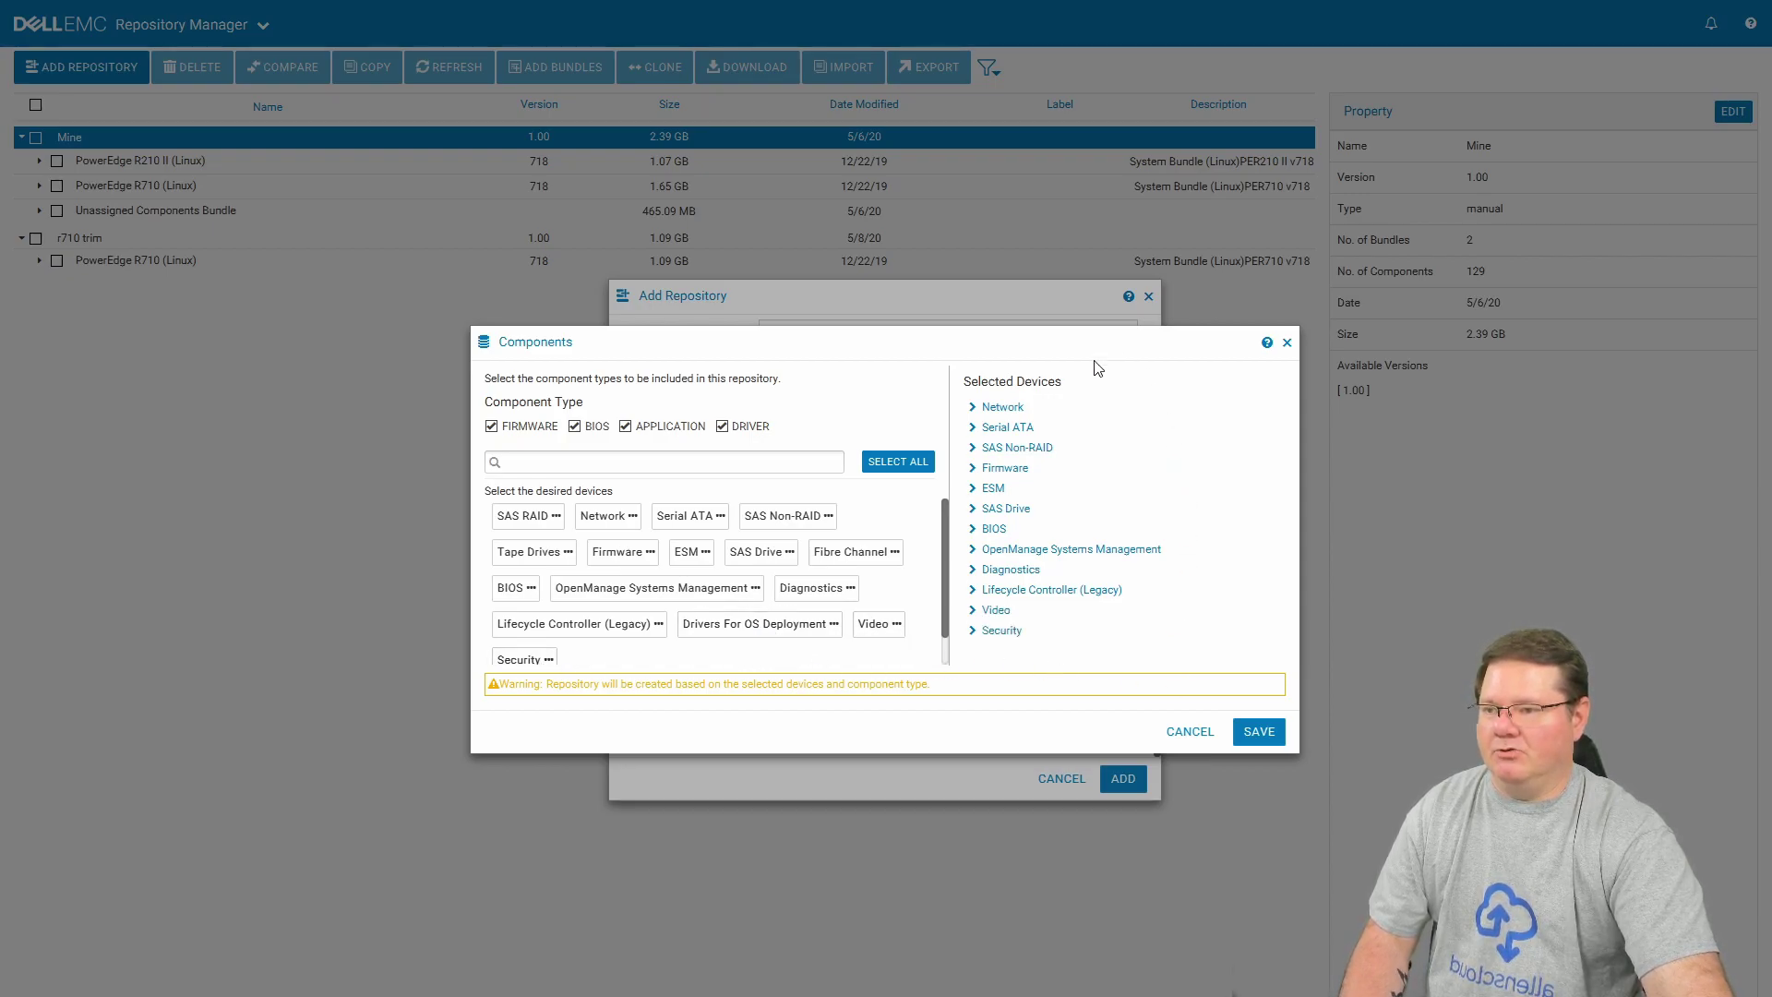
{"action": "left_click", "coordinate": [1258, 733]}
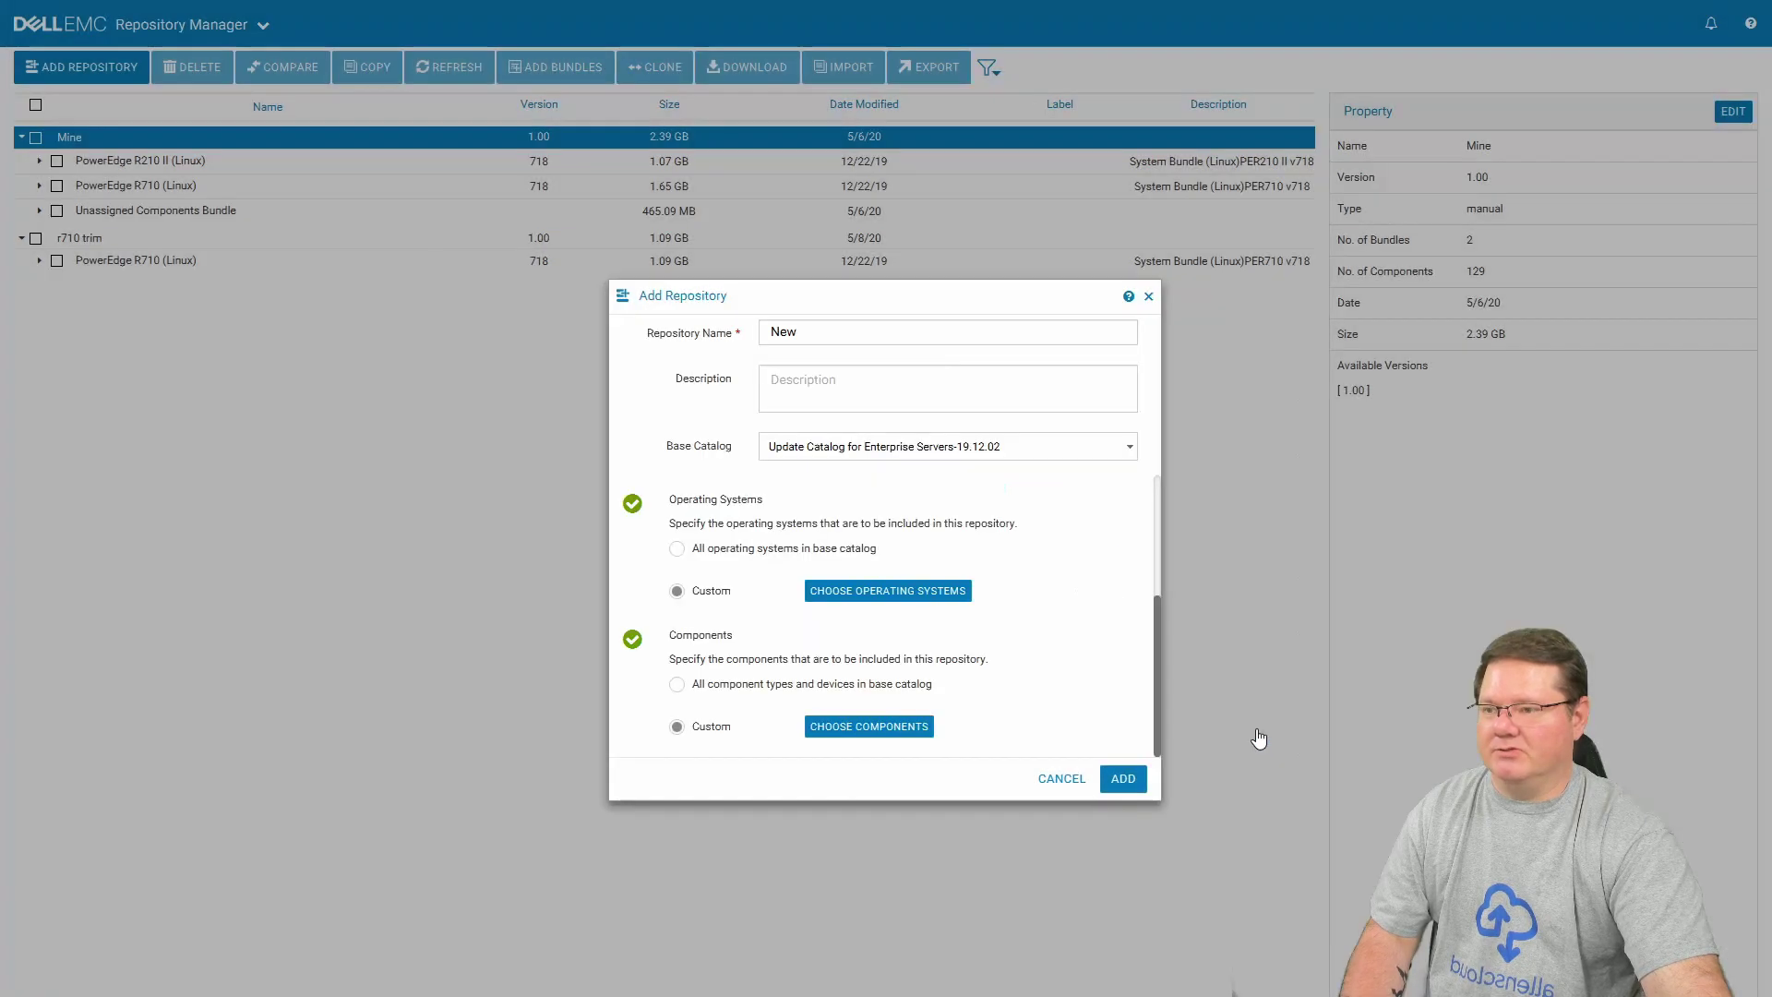
Create the New repository, collapse r710 trim and Mine, and expand New.
{"action": "left_click", "coordinate": [1118, 781]}
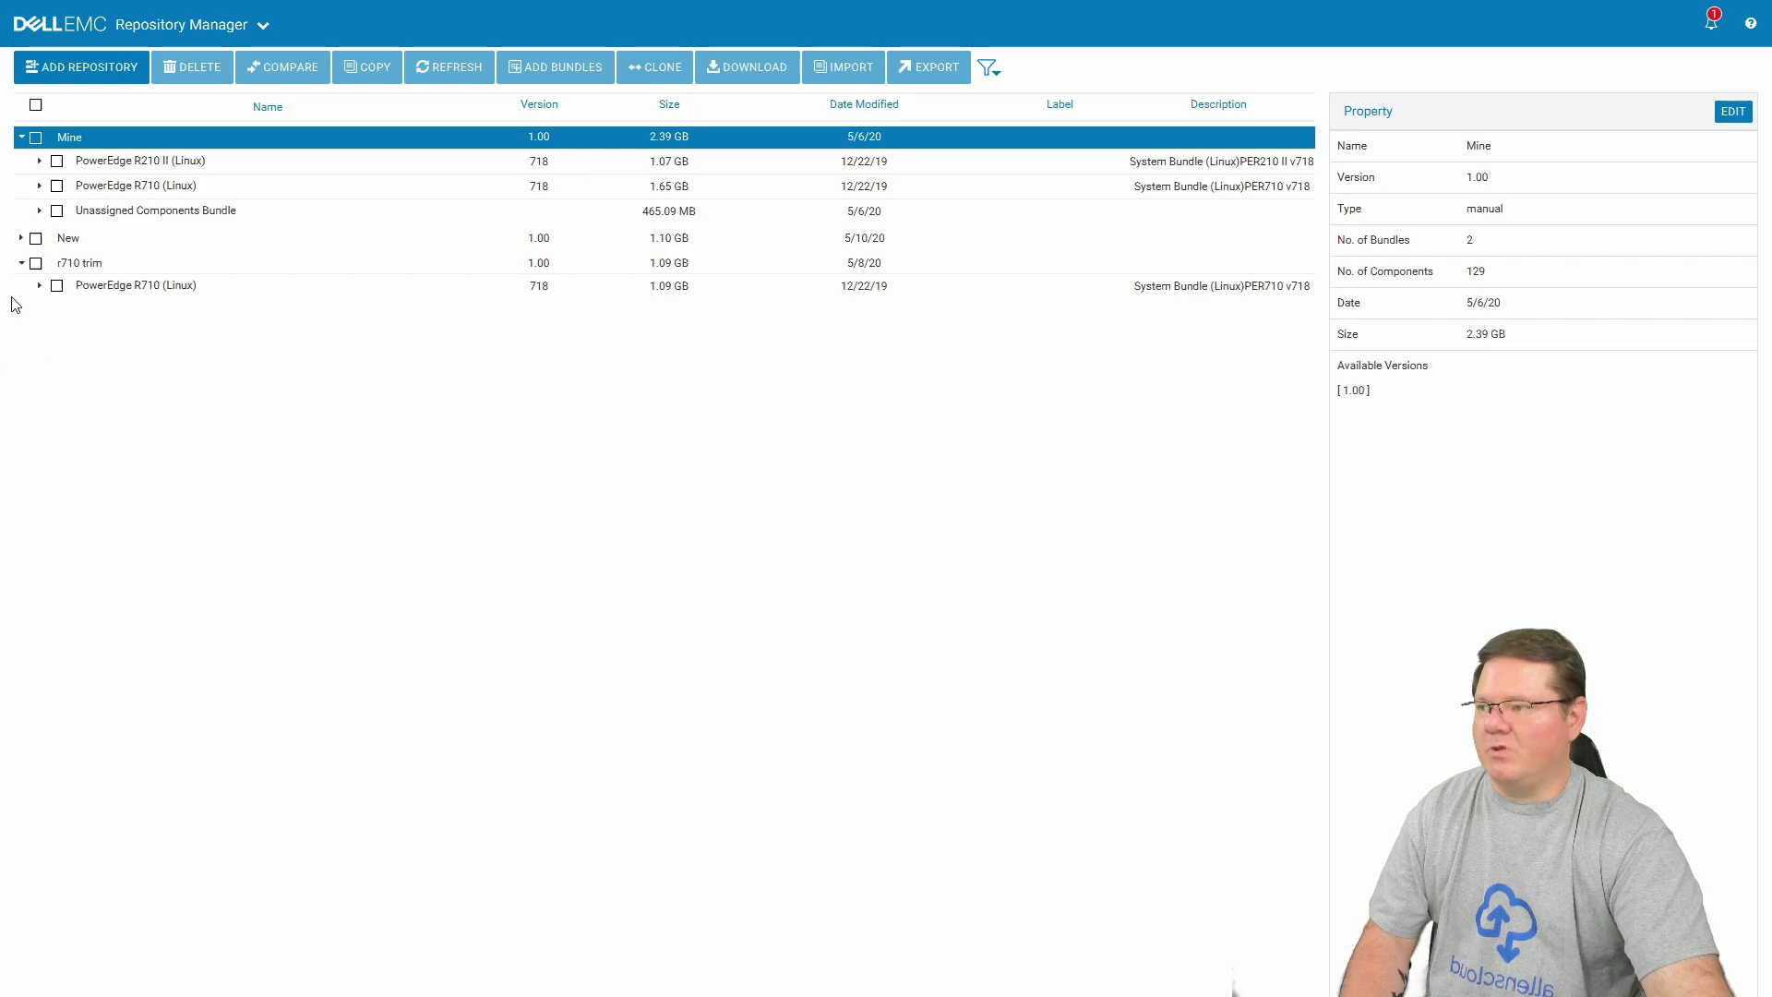
{"action": "left_click", "coordinate": [21, 263]}
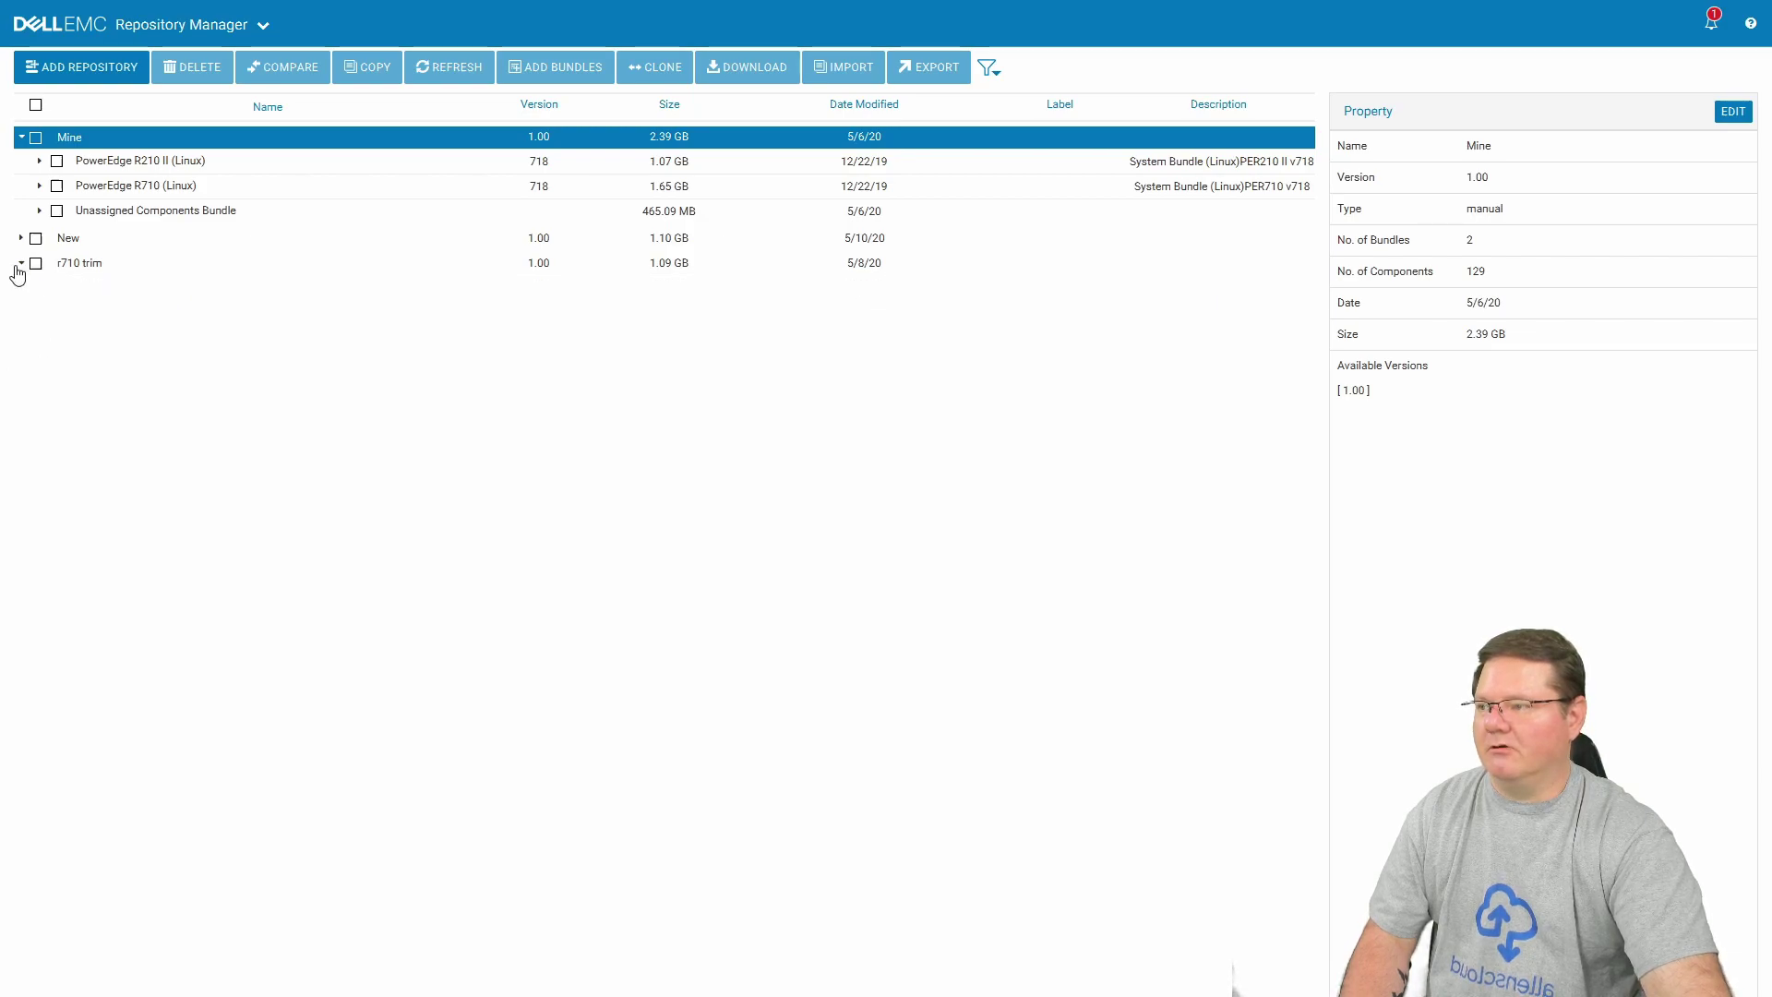
{"action": "left_click", "coordinate": [21, 140]}
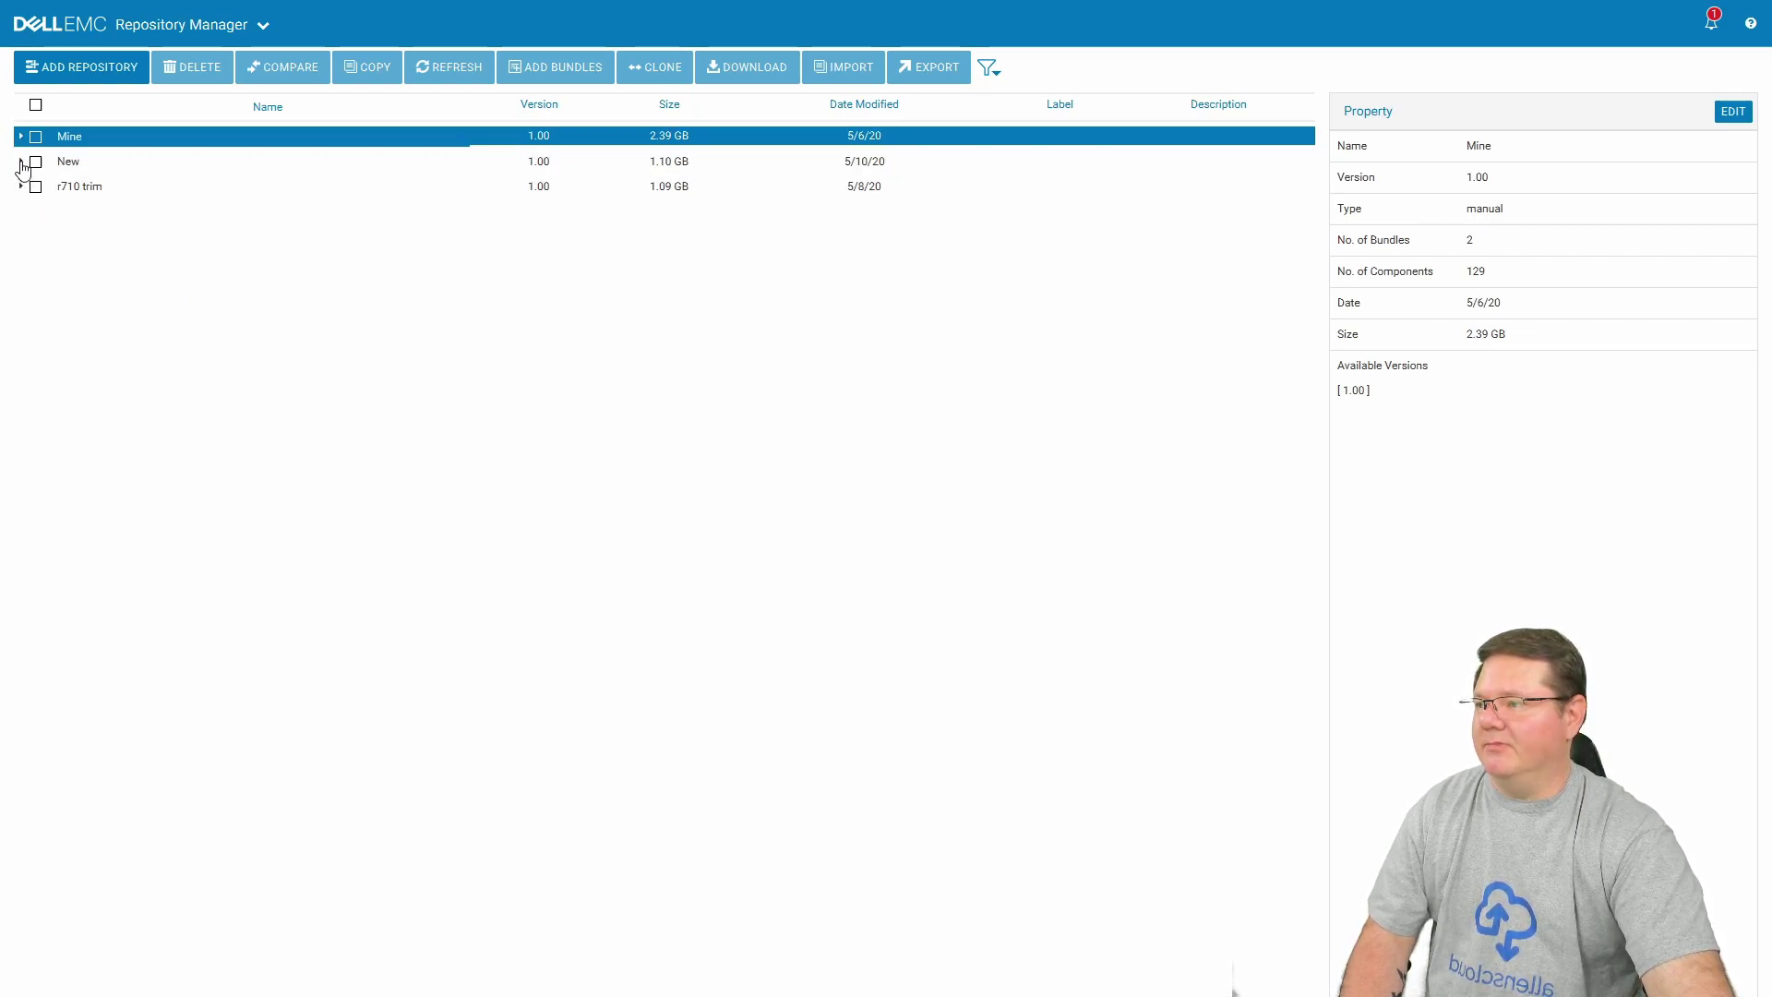
{"action": "left_click", "coordinate": [21, 162]}
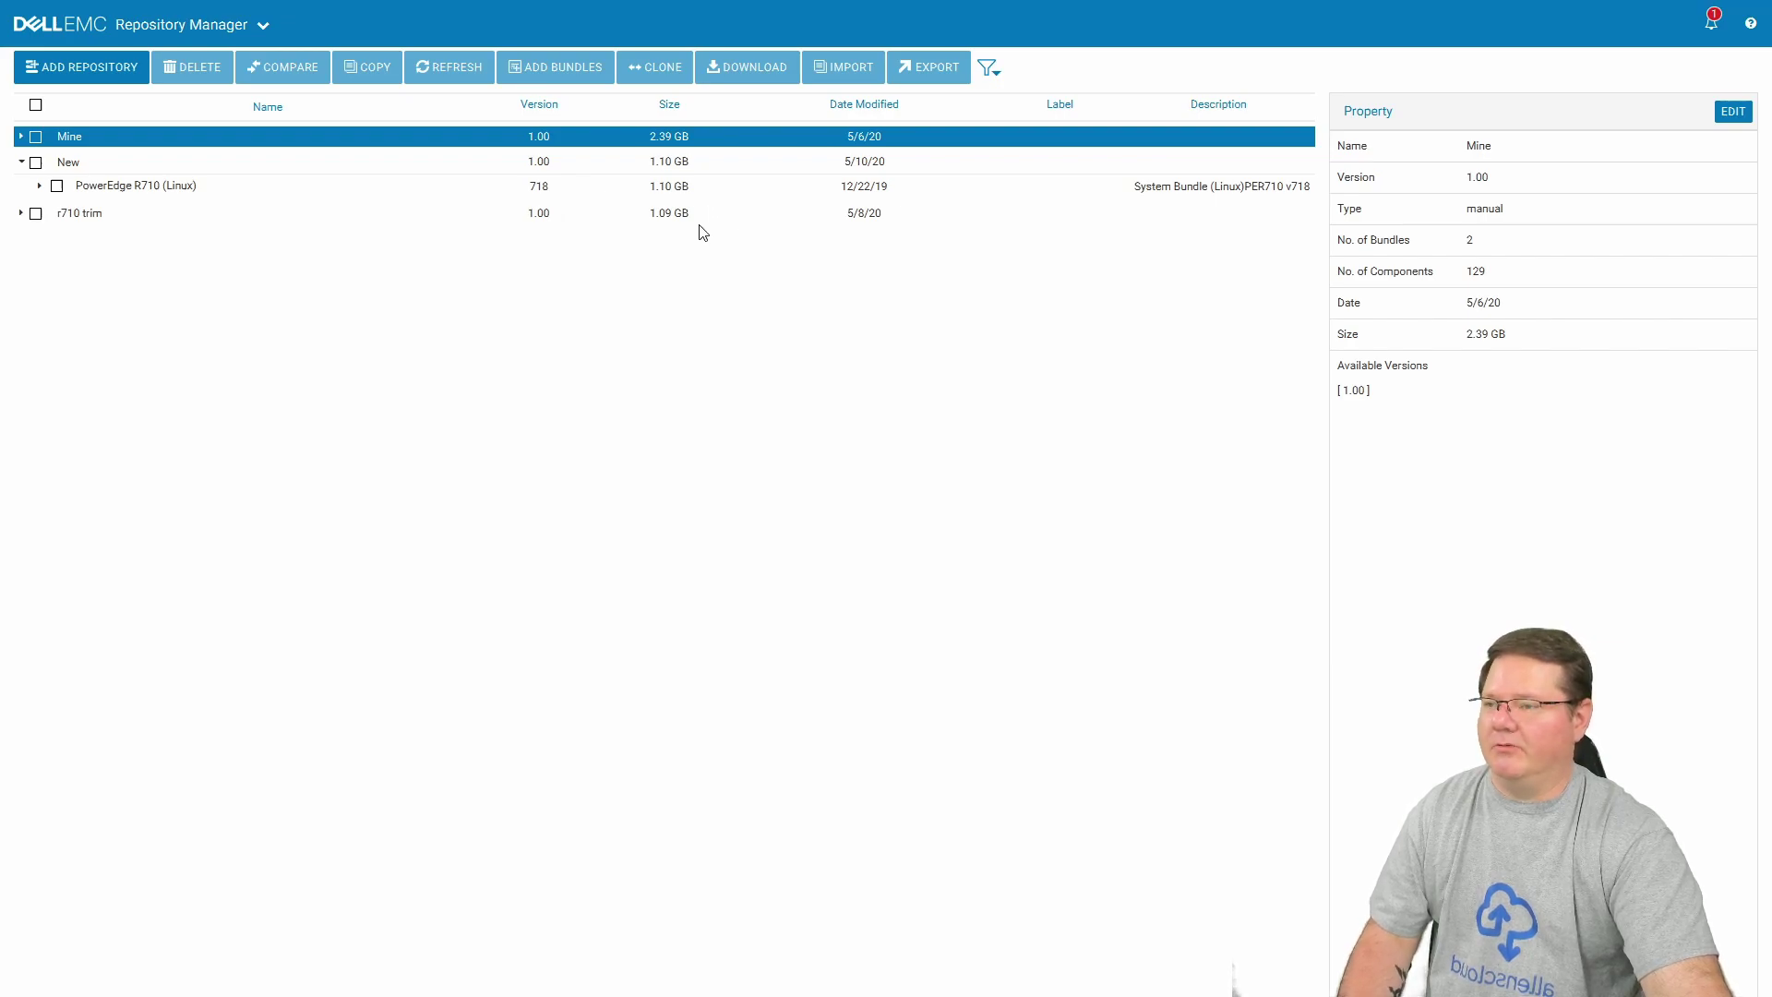
Check the PowerEdge R710 (Linux) bundle, keeping the 5WJWP drive firmware component included.
{"action": "left_click", "coordinate": [57, 187]}
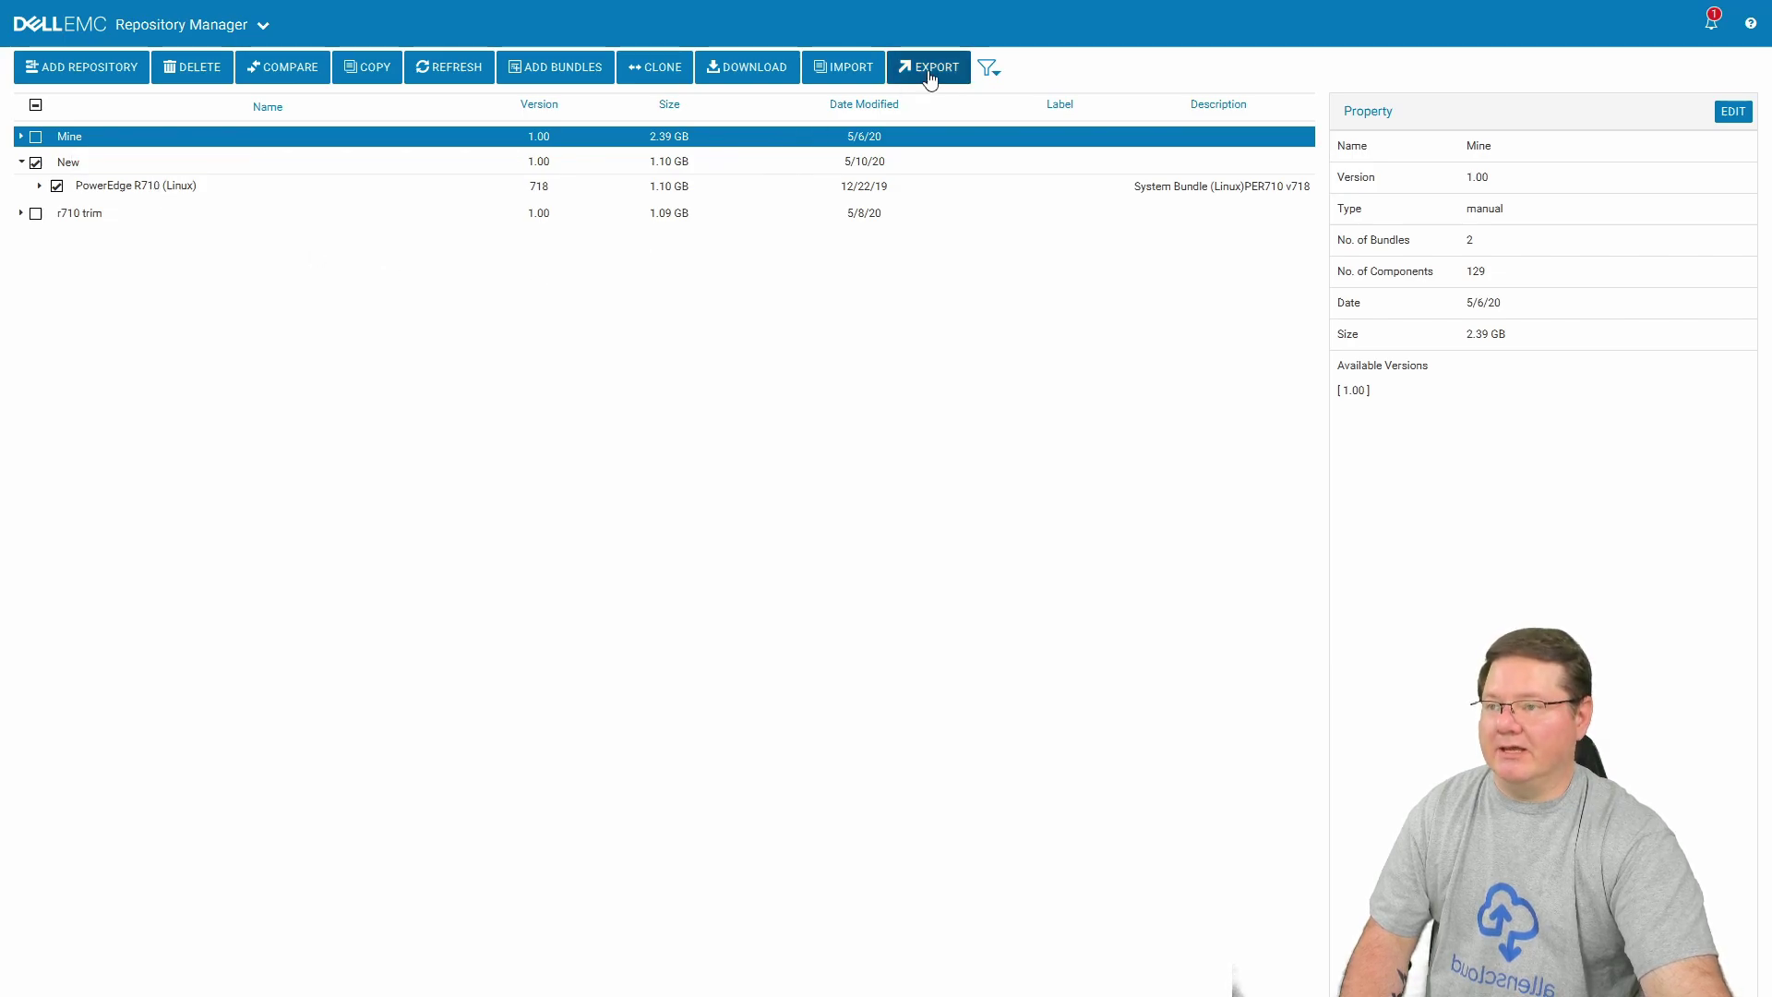
{"action": "left_click", "coordinate": [39, 188]}
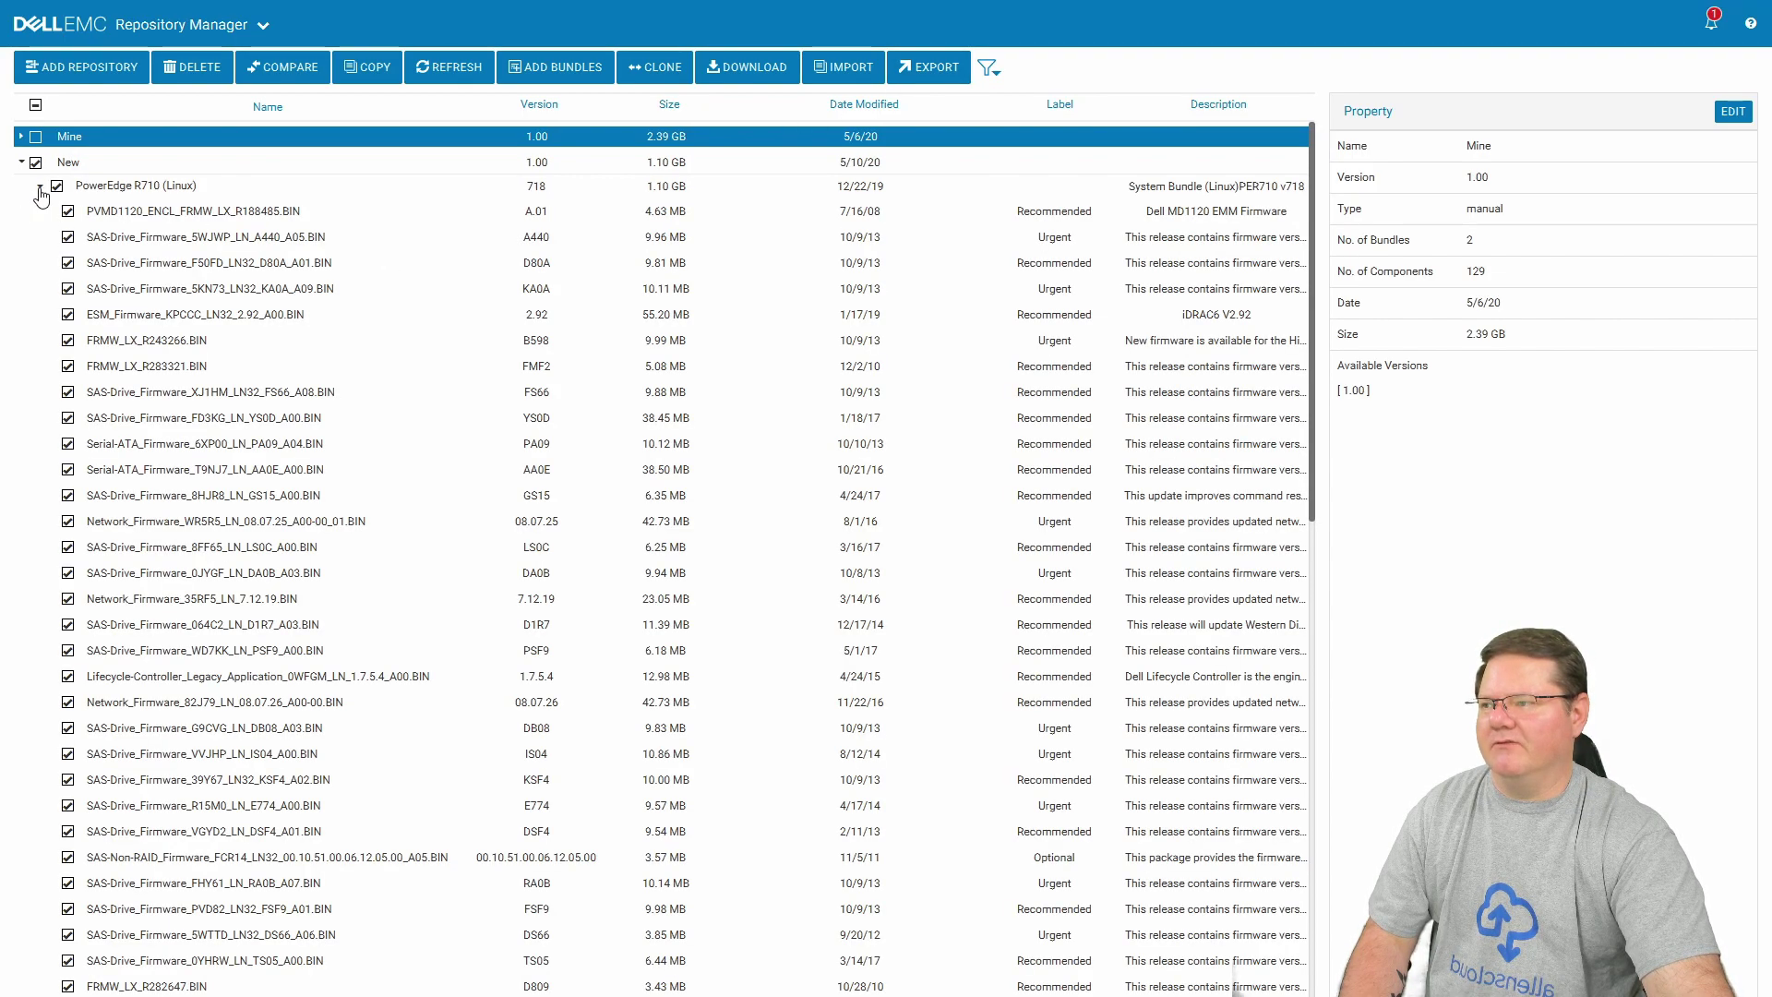
{"action": "left_click", "coordinate": [68, 237]}
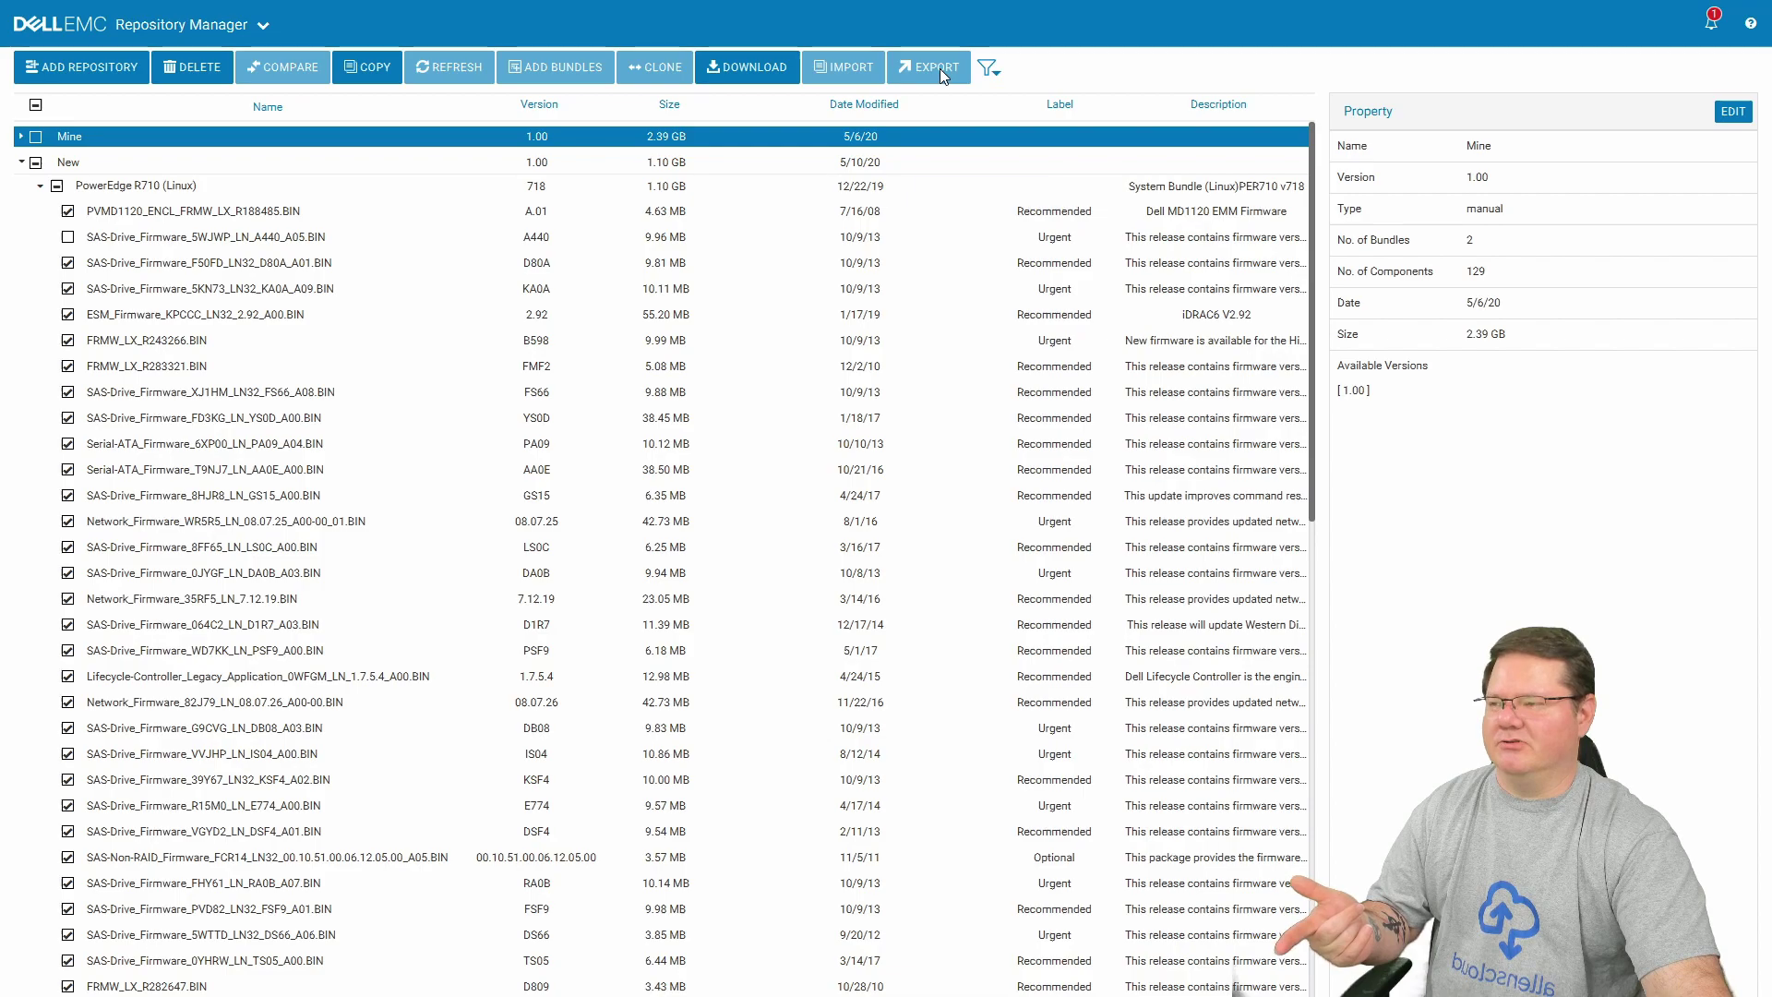
{"action": "left_click", "coordinate": [67, 237]}
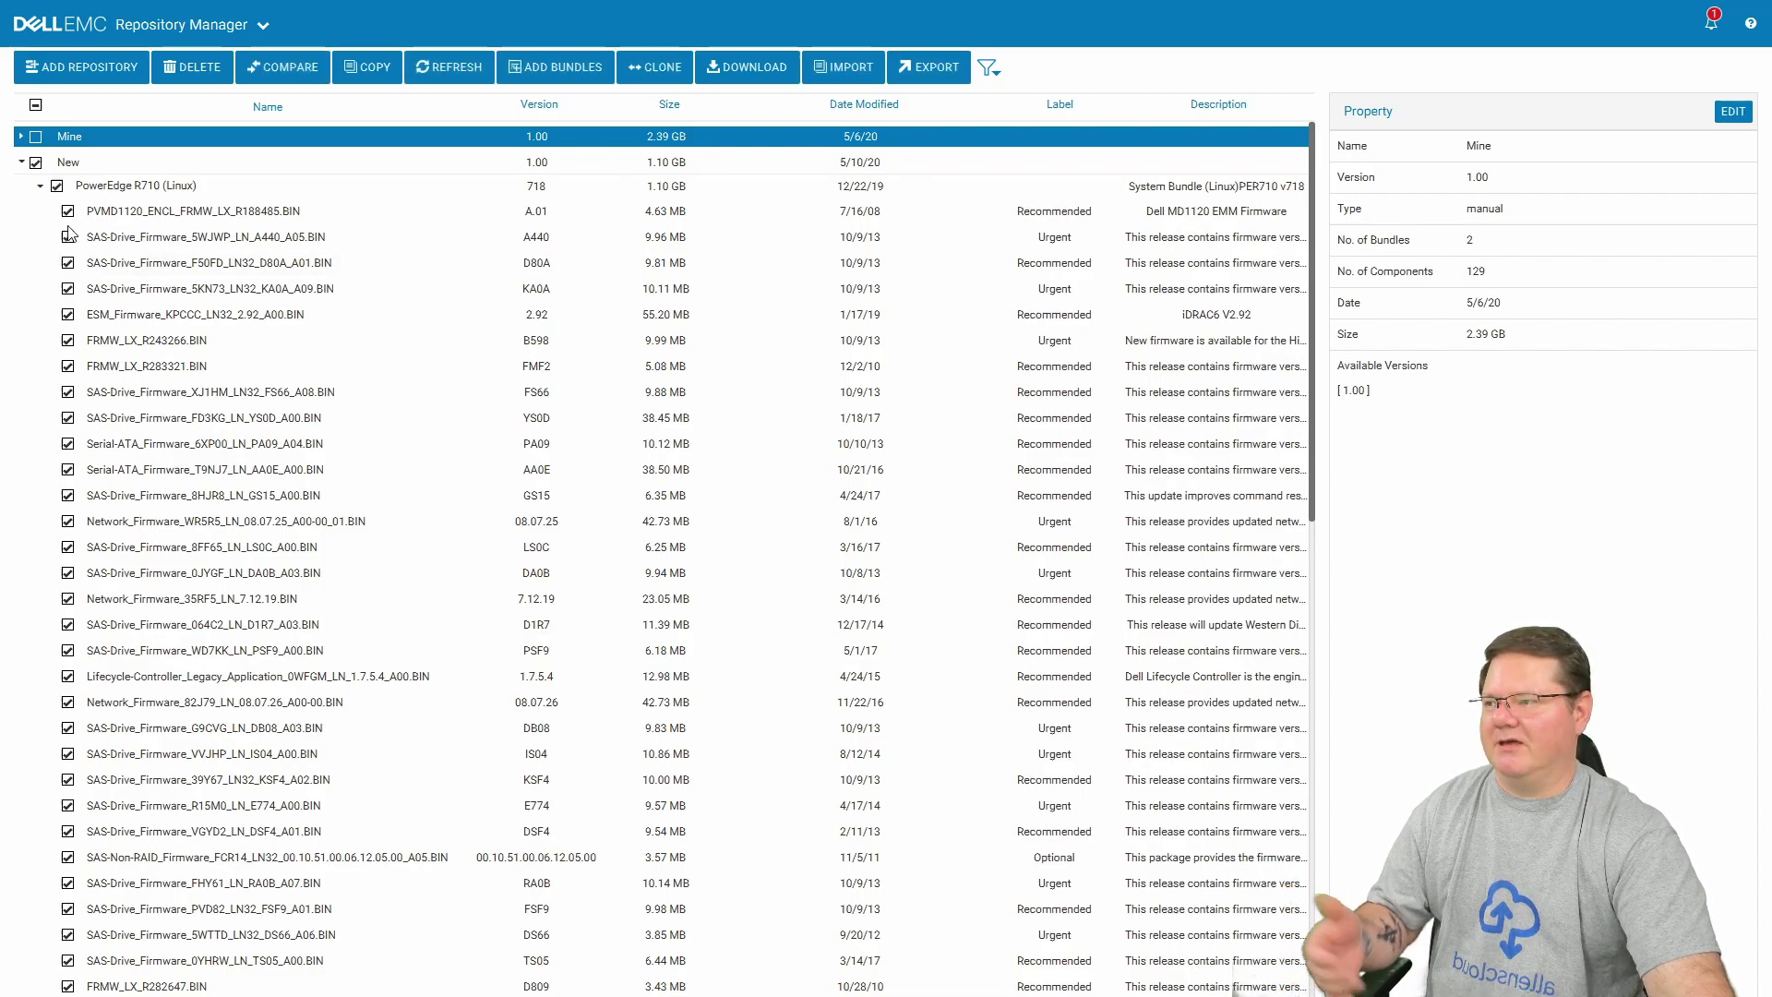
{"action": "left_click", "coordinate": [40, 187]}
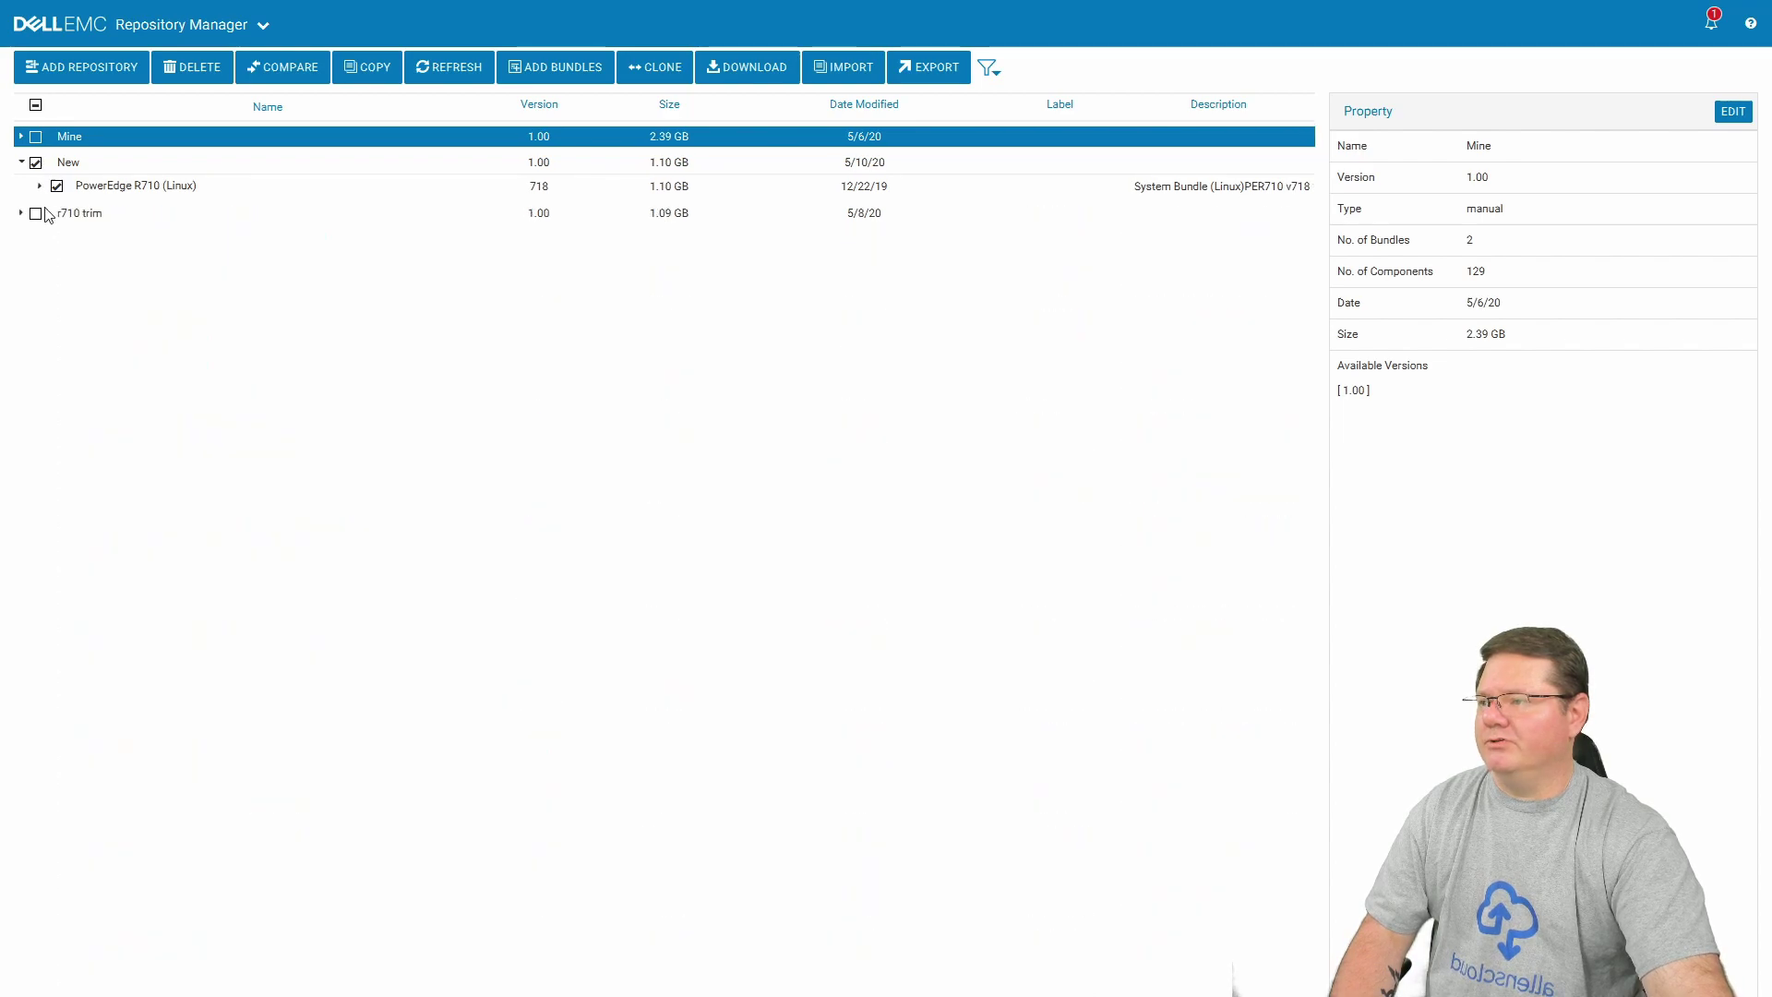
Export repository New as a deployment tool with Smart Bootable ISO as the type.
{"action": "left_click", "coordinate": [928, 68]}
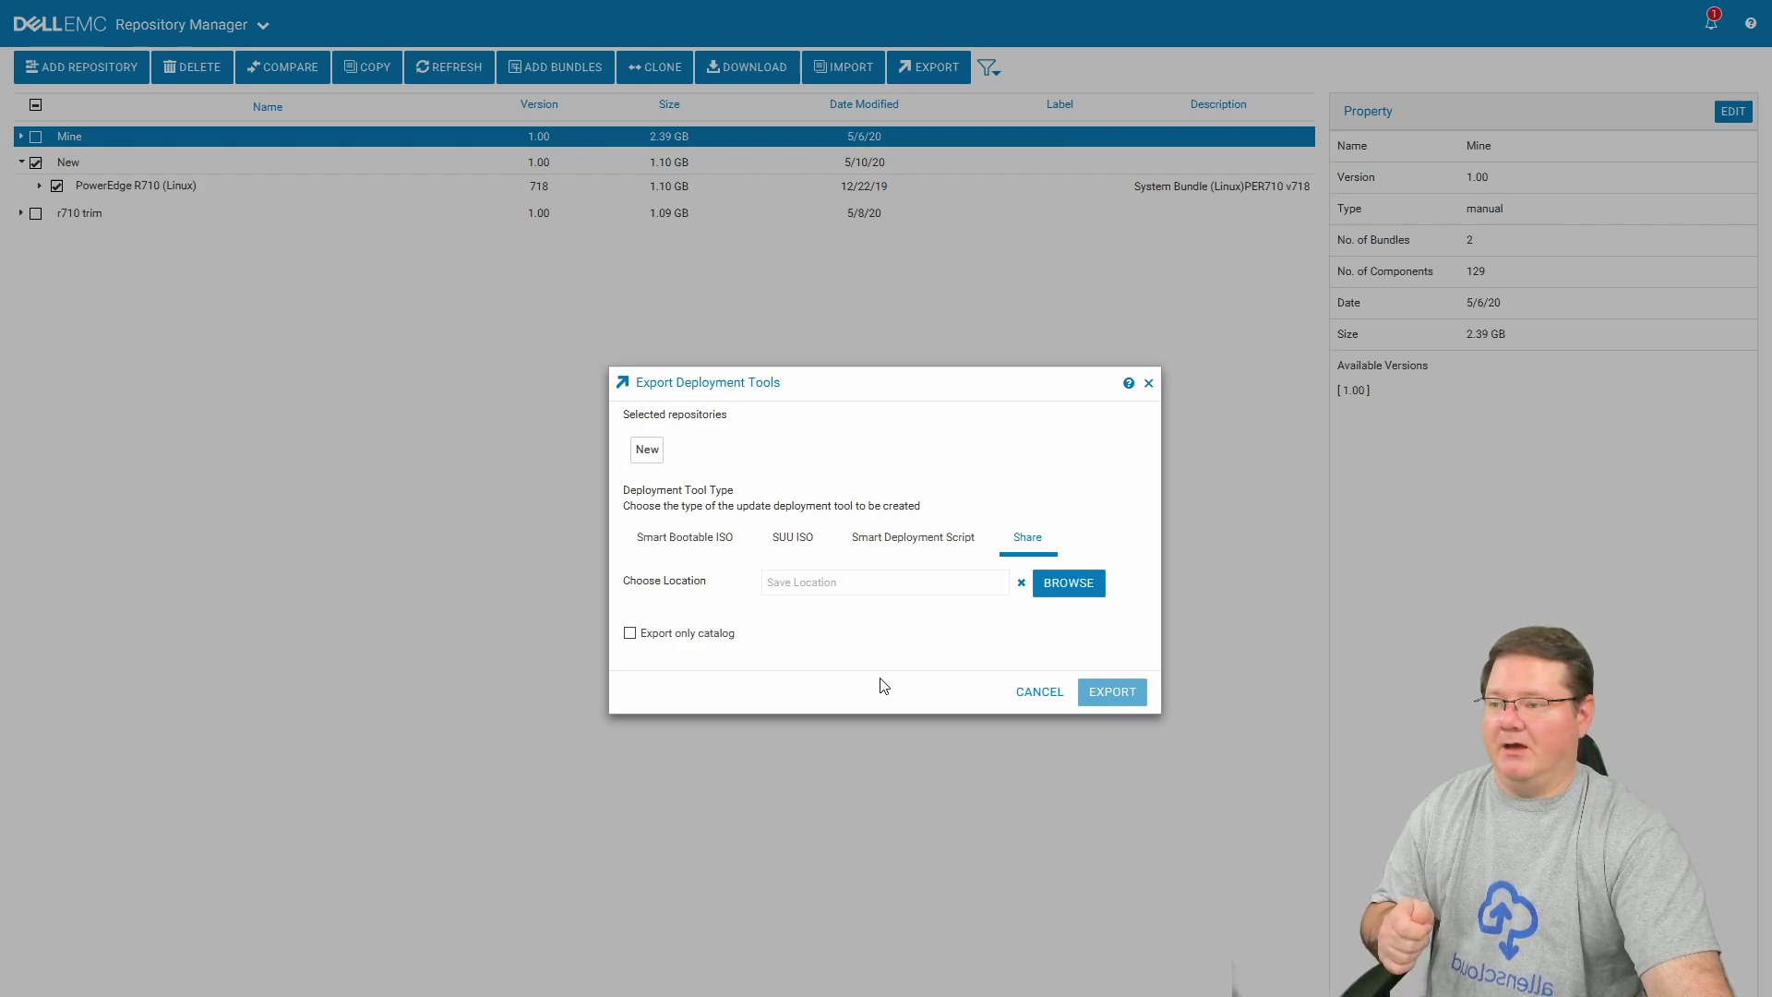
{"action": "left_click", "coordinate": [695, 540]}
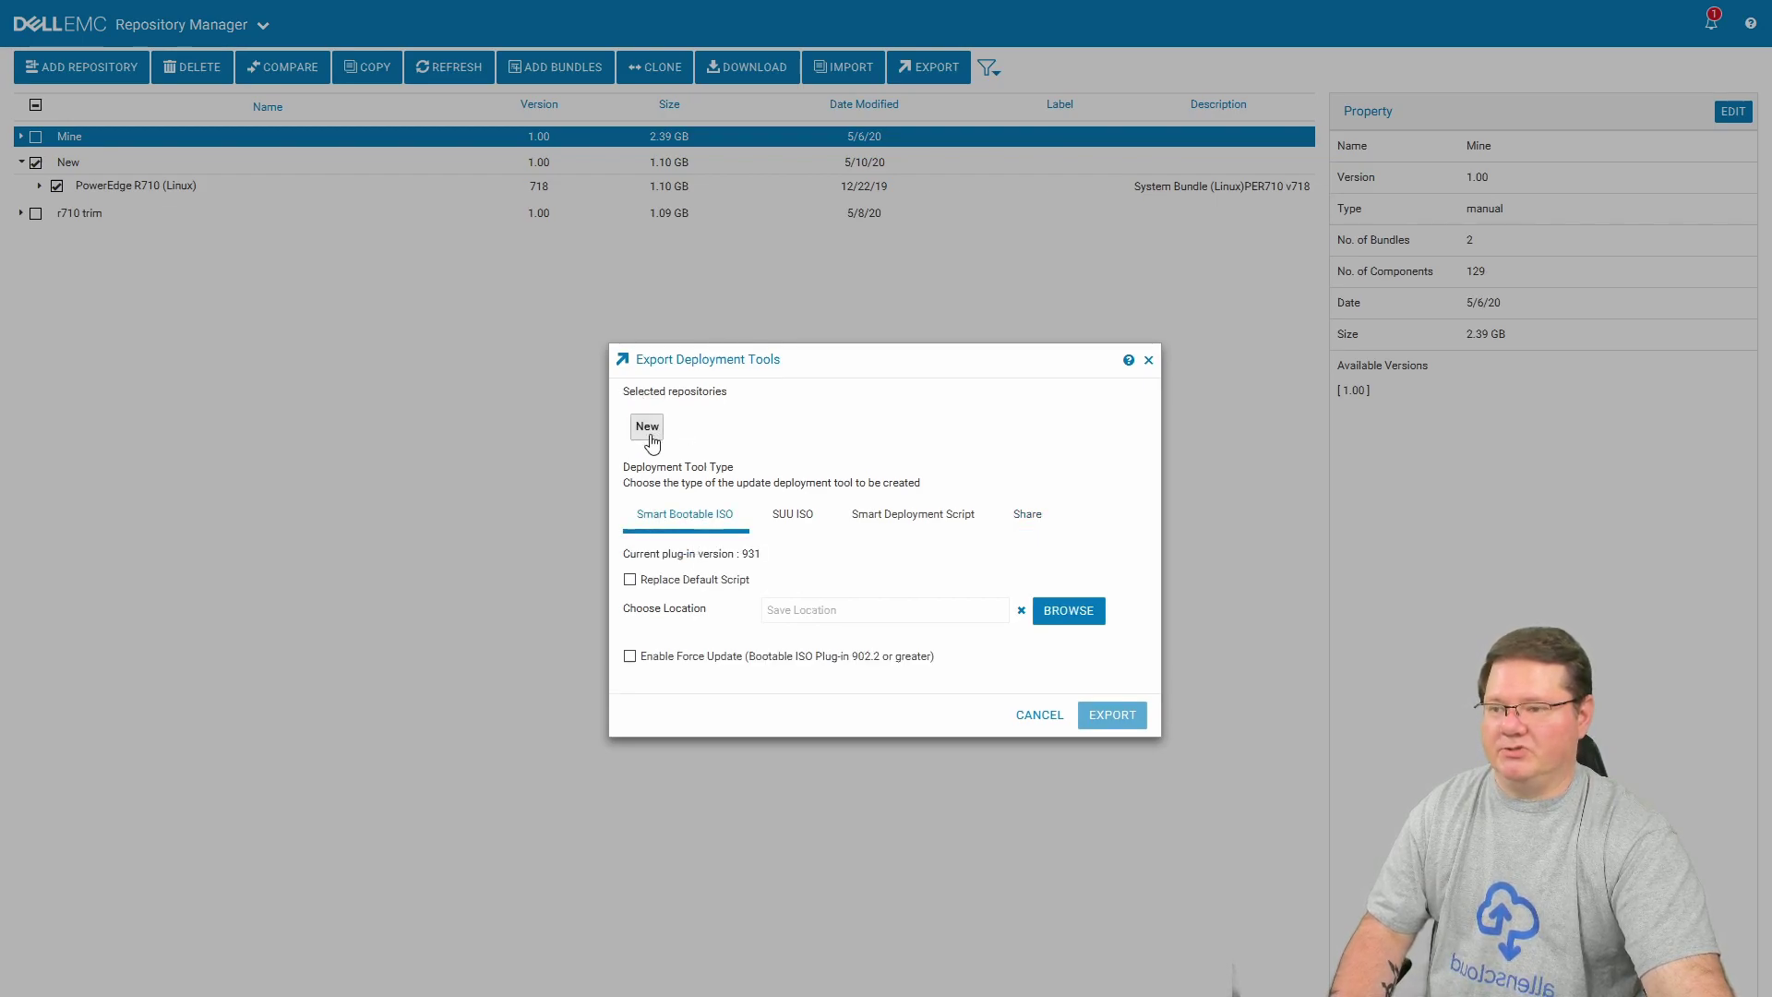
Create a folder named 'New' inside R710_Linux_ISO and set it as the ISO save location.
{"action": "left_click", "coordinate": [1071, 622]}
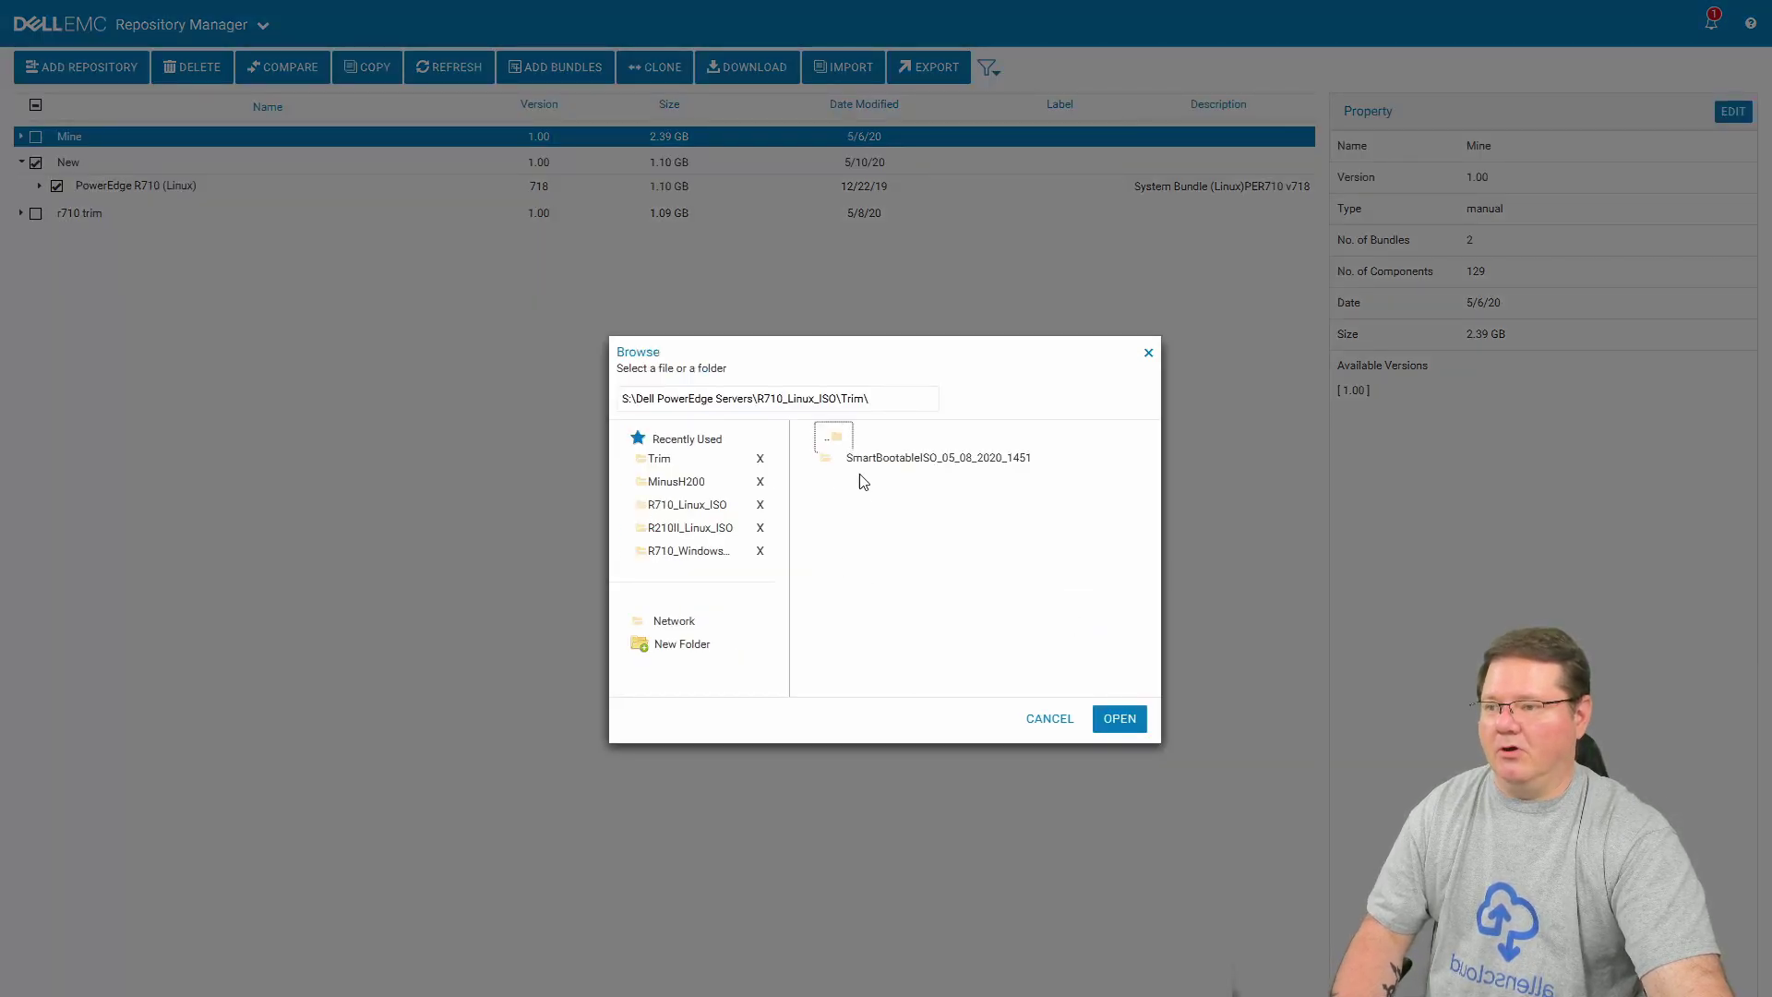
{"action": "double_click", "coordinate": [827, 439]}
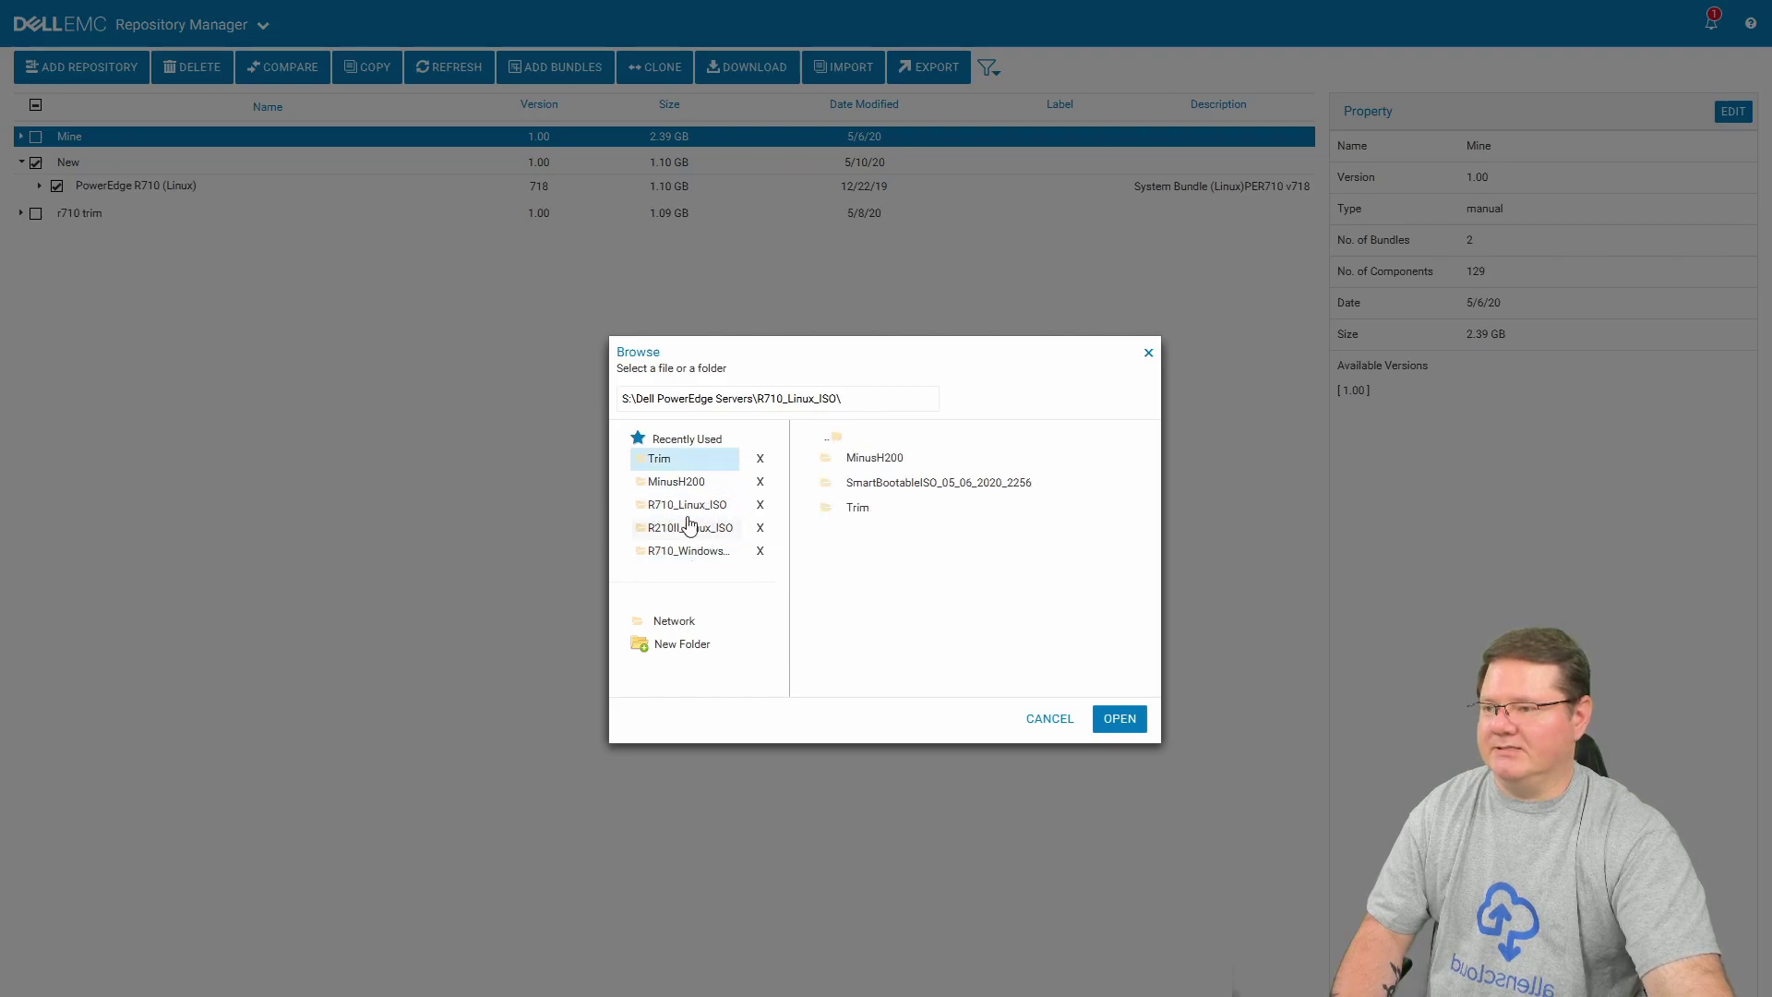
{"action": "double_click", "coordinate": [827, 440]}
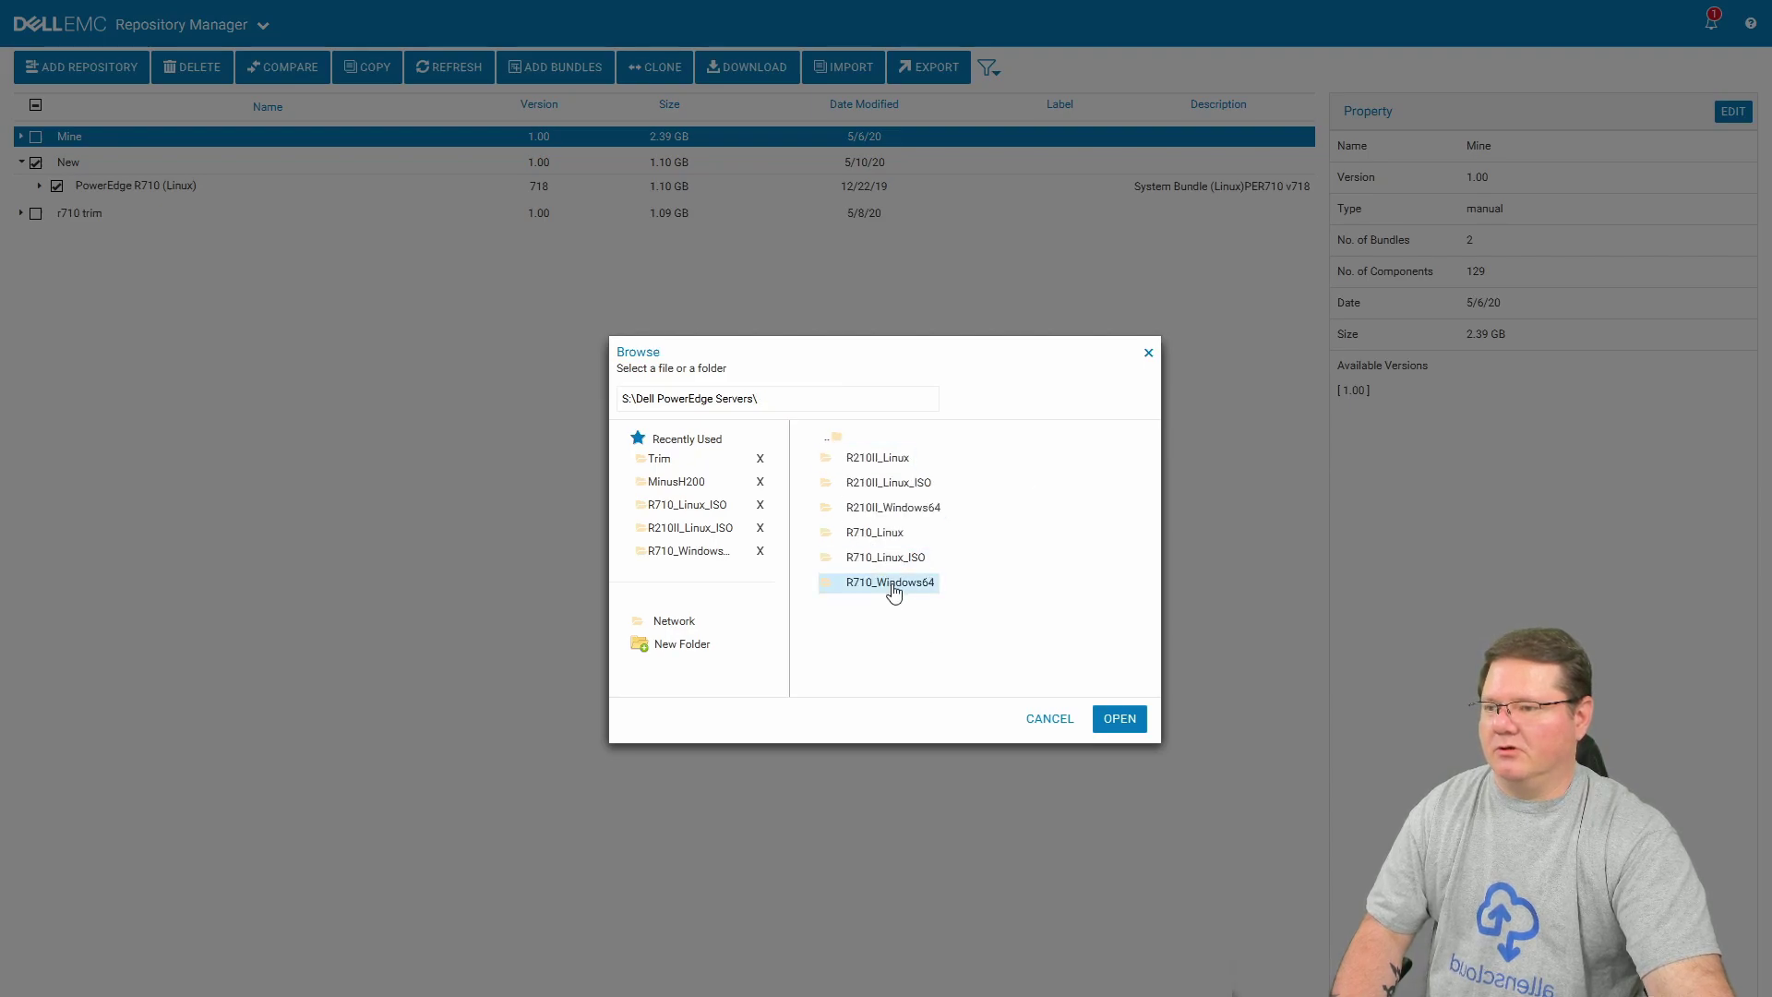
{"action": "double_click", "coordinate": [884, 558]}
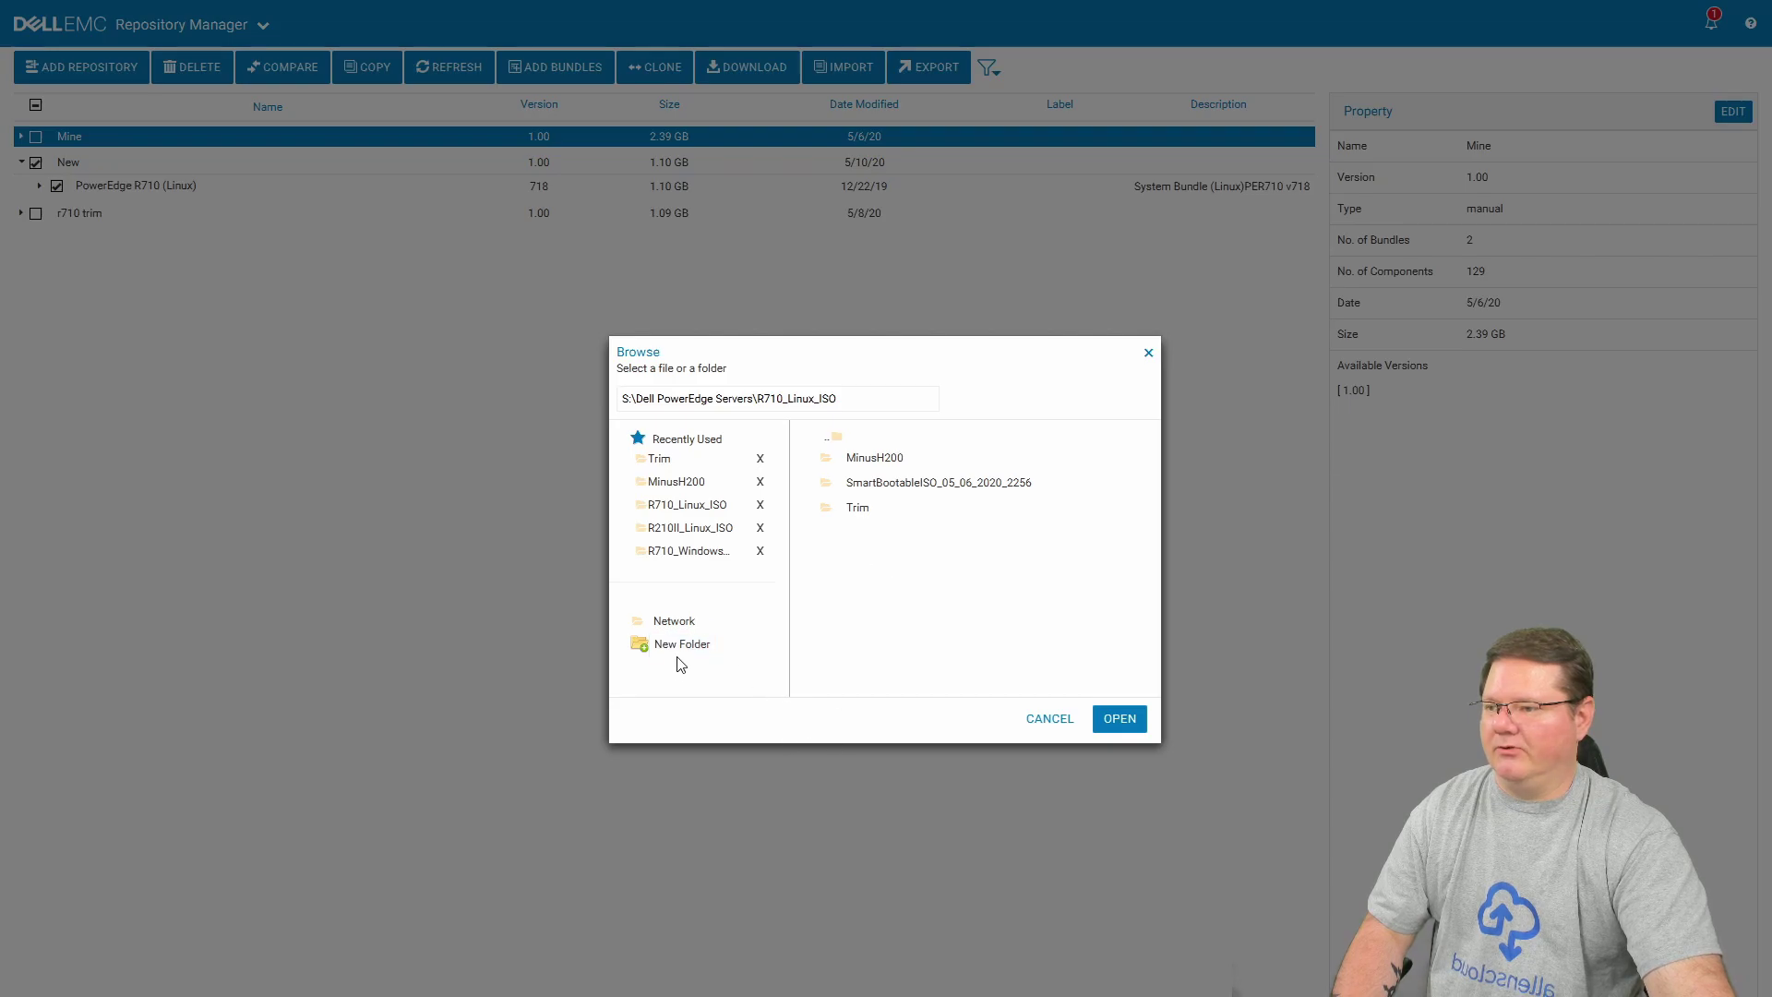
{"action": "left_click", "coordinate": [680, 651]}
{"action": "left_click", "coordinate": [864, 535]}
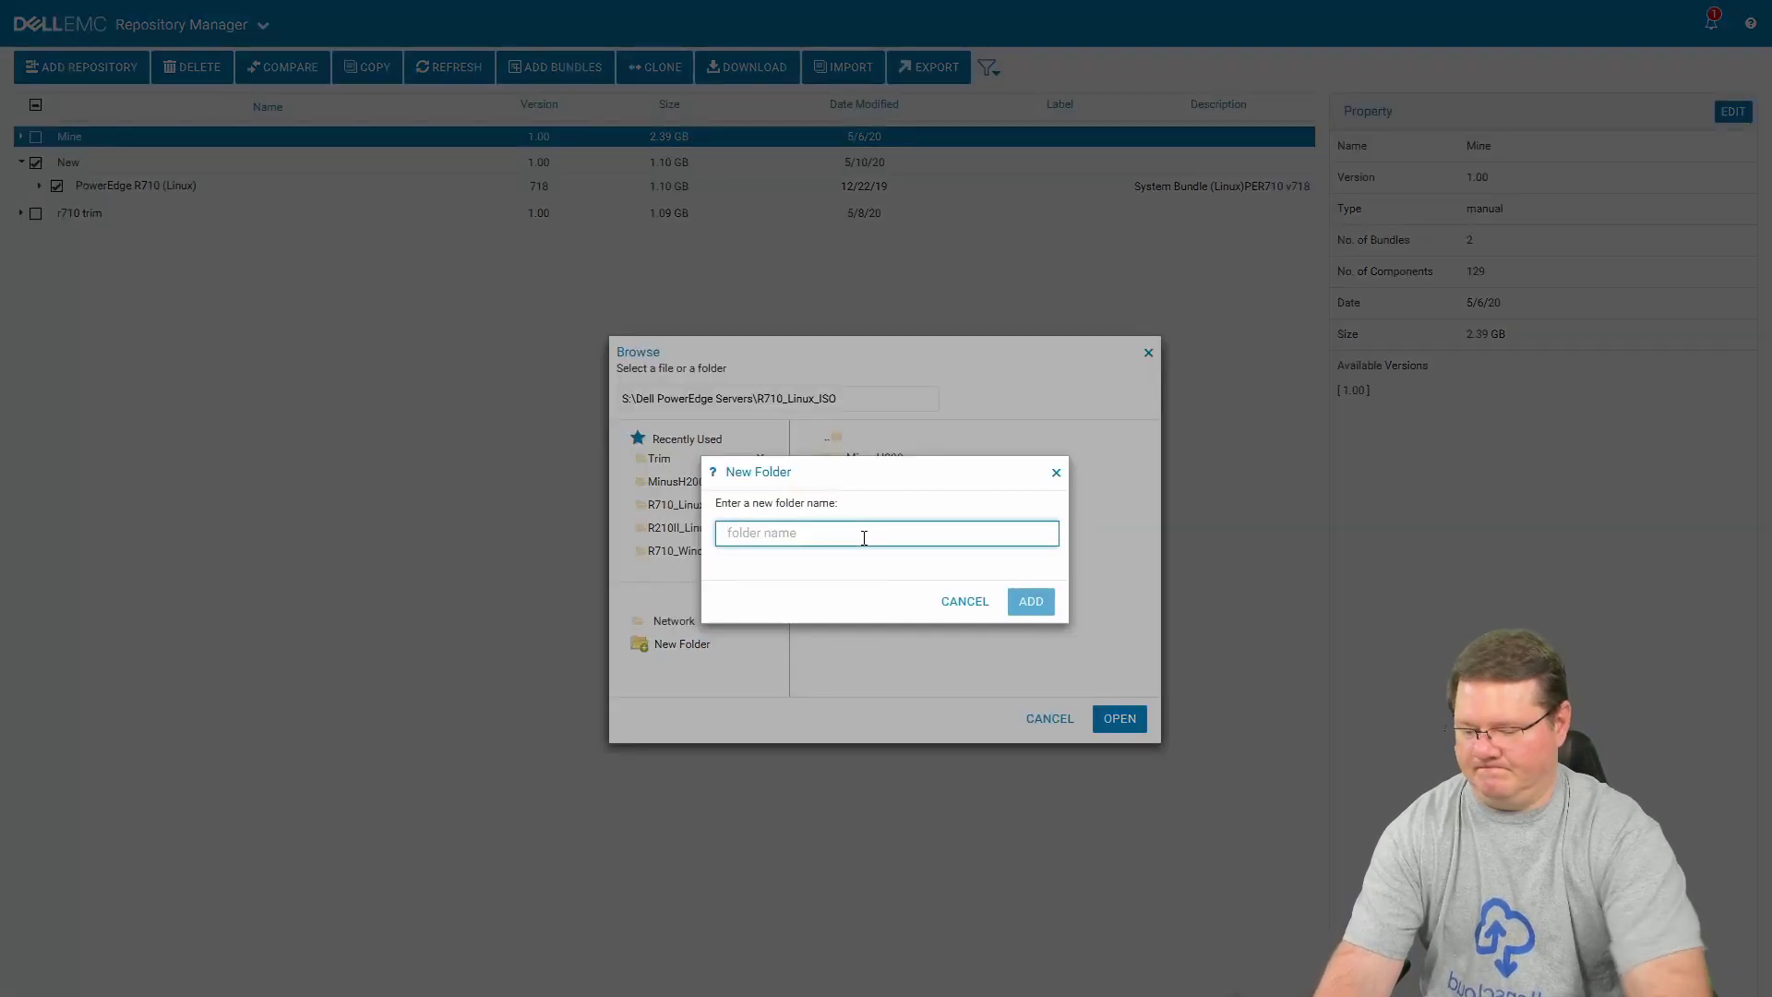
{"action": "type", "text": "New"}
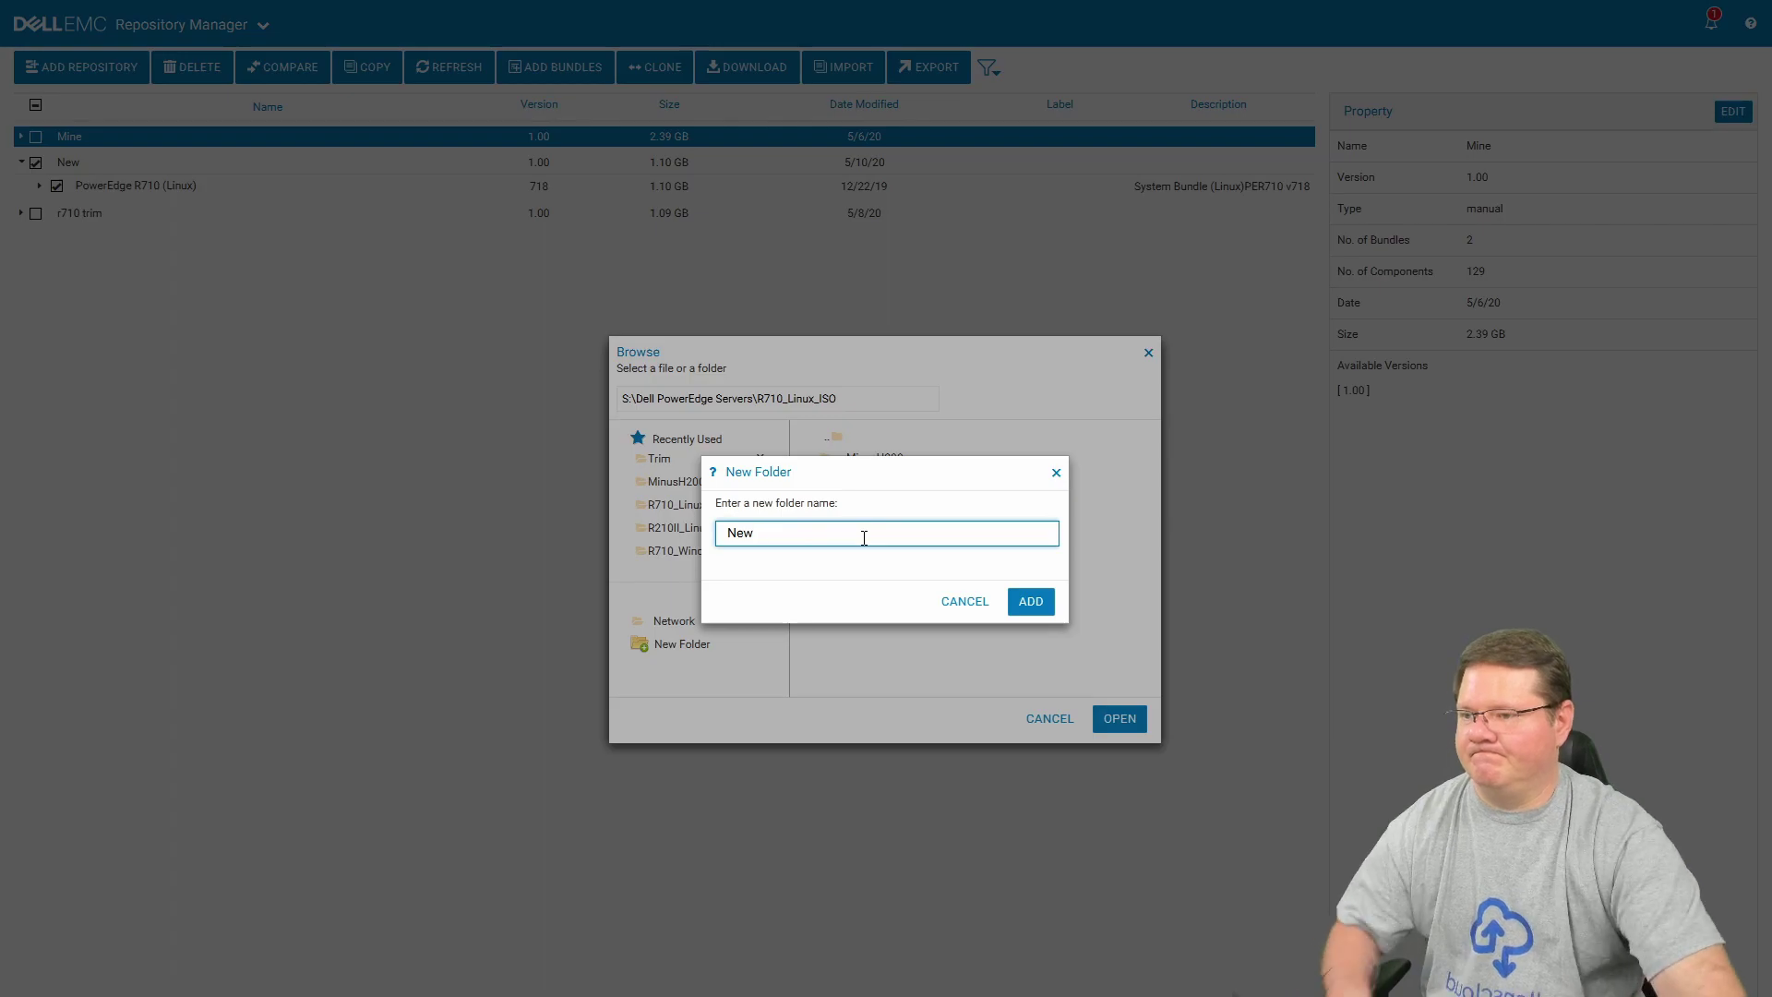
{"action": "left_click", "coordinate": [1031, 602]}
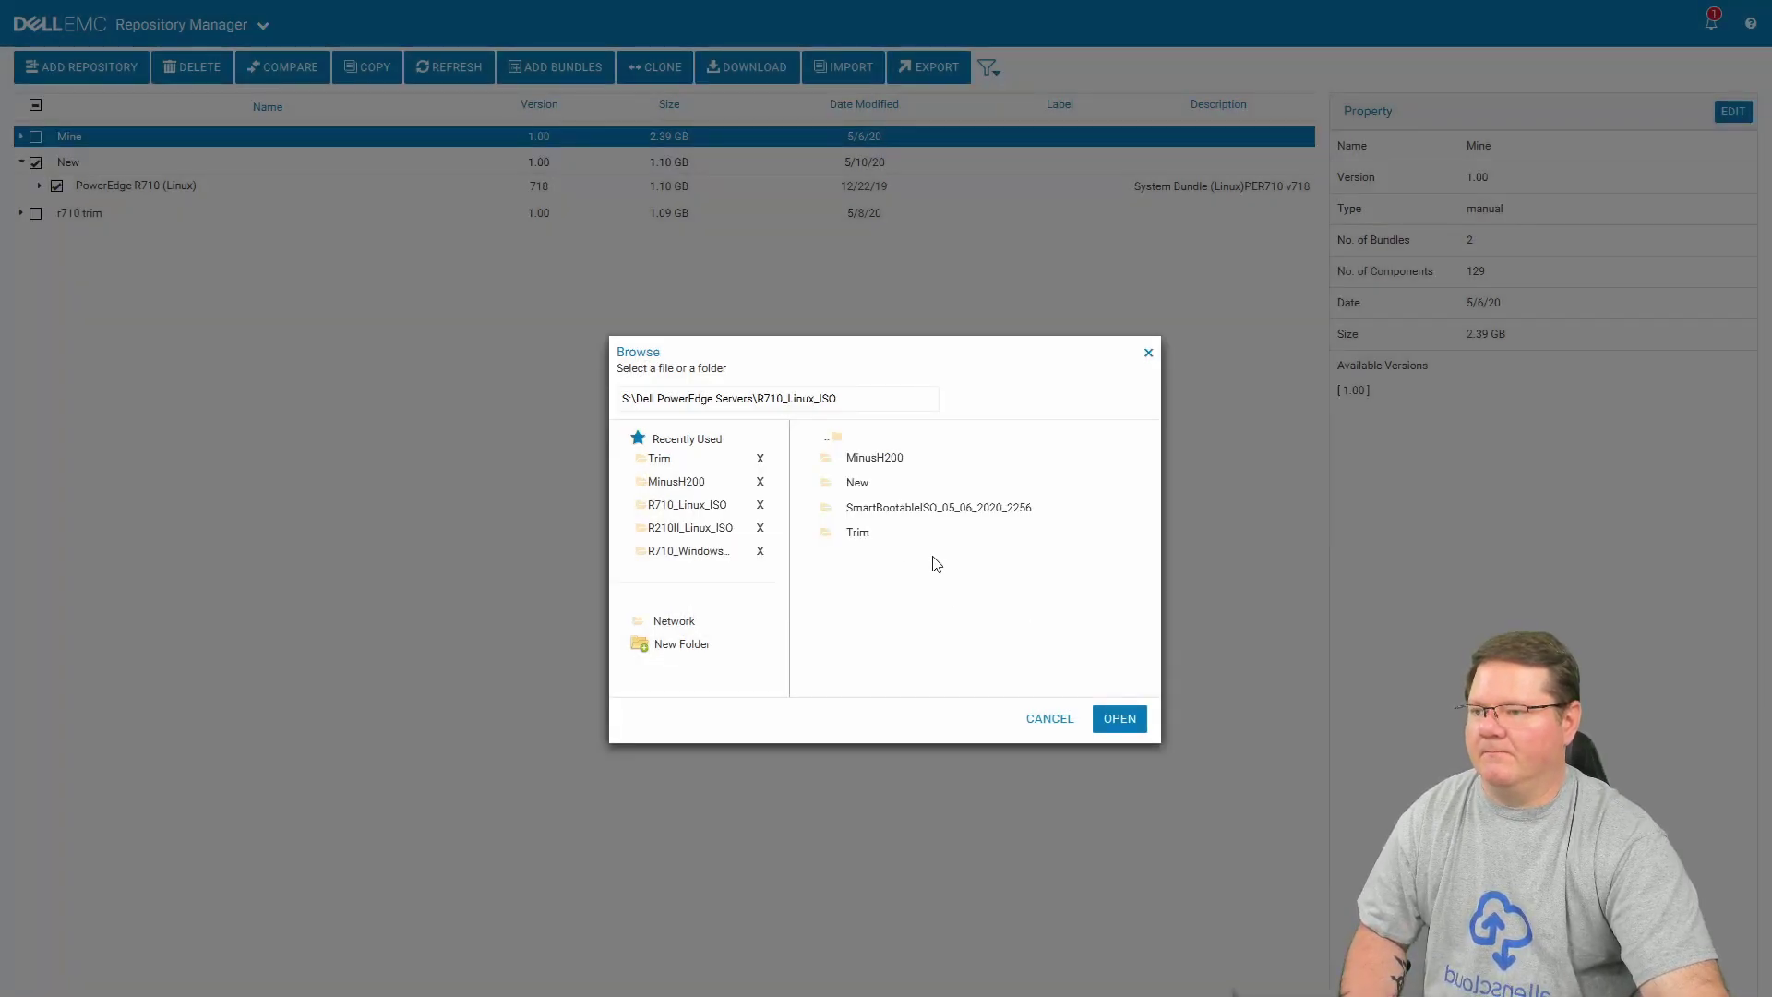
{"action": "double_click", "coordinate": [857, 483]}
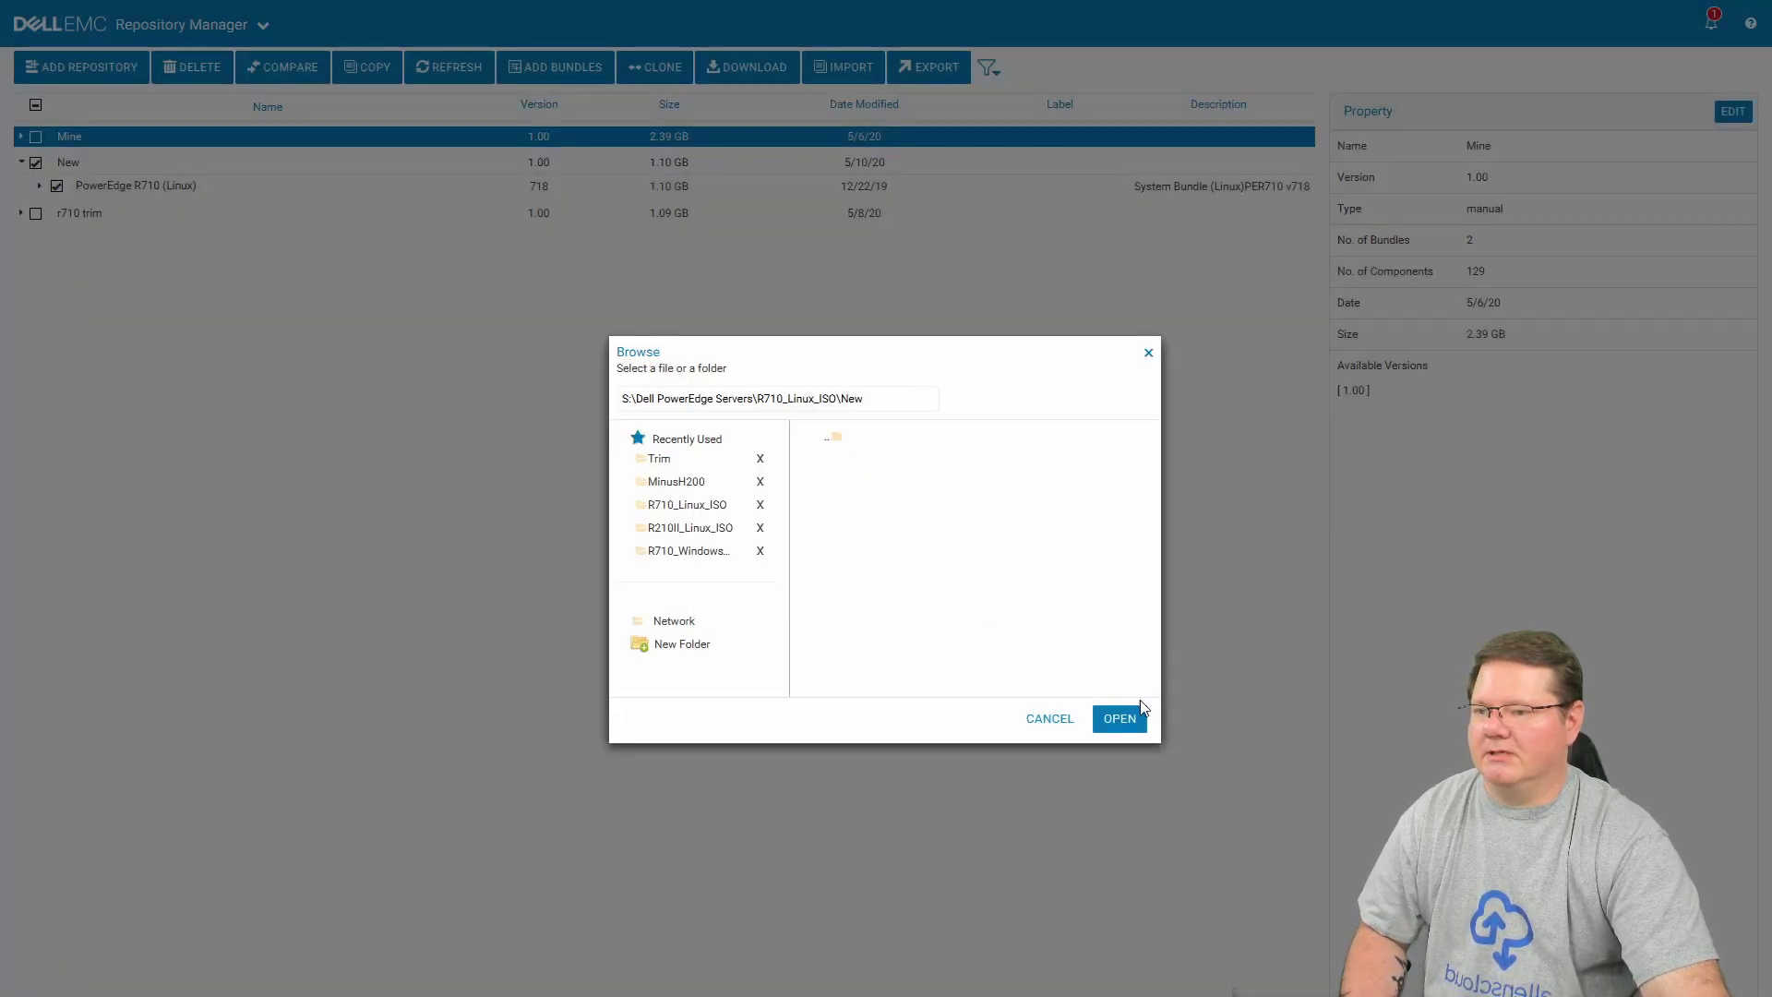
{"action": "left_click", "coordinate": [1120, 718]}
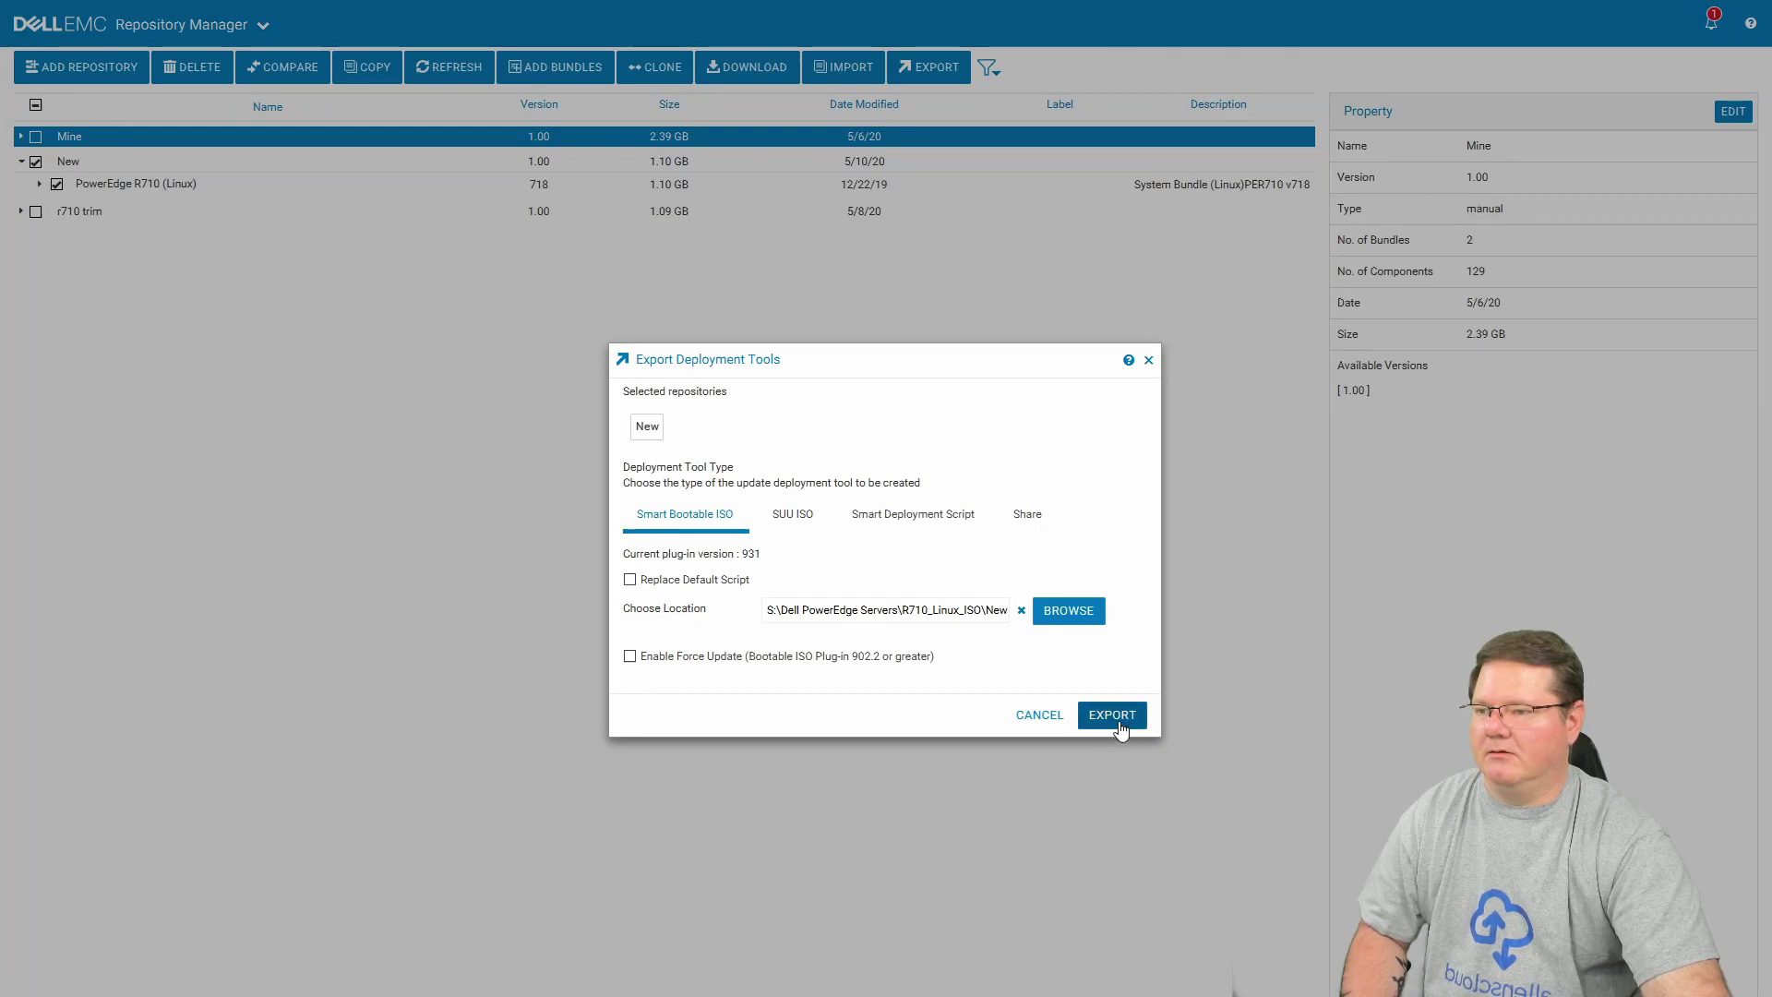
Start the Smart Bootable ISO export of New and clear the notification alerts.
{"action": "left_click", "coordinate": [1113, 717]}
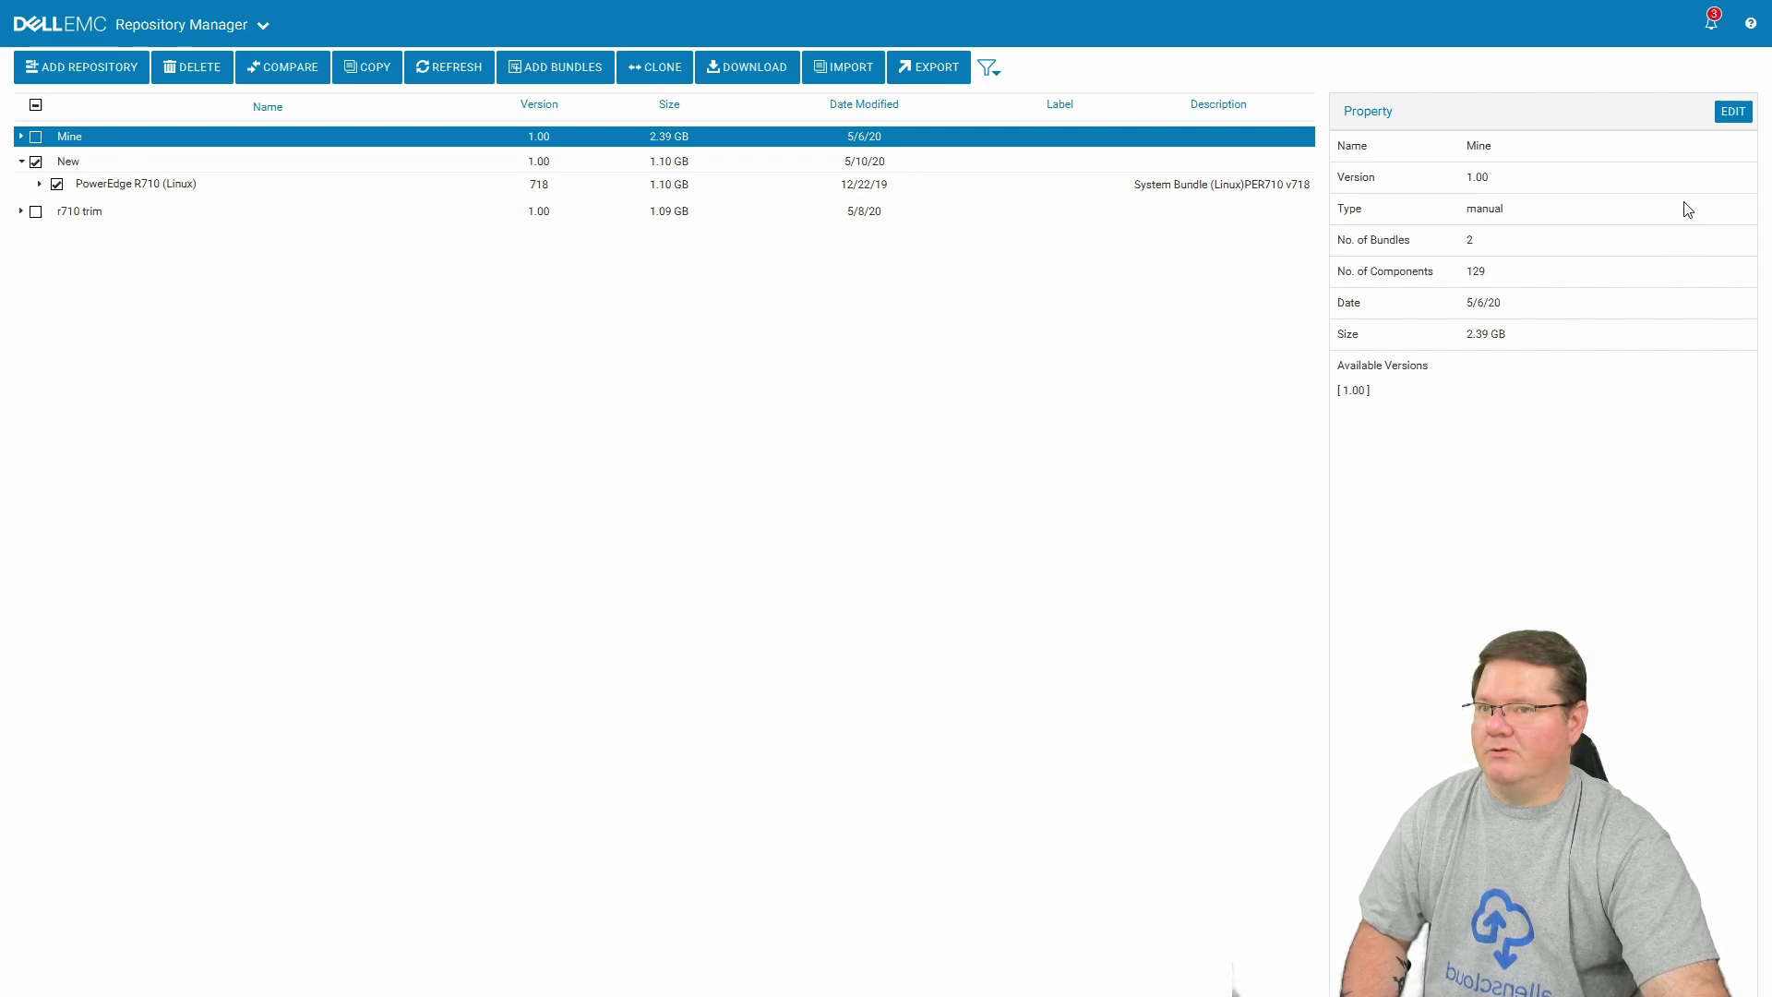
{"action": "left_click", "coordinate": [1718, 33]}
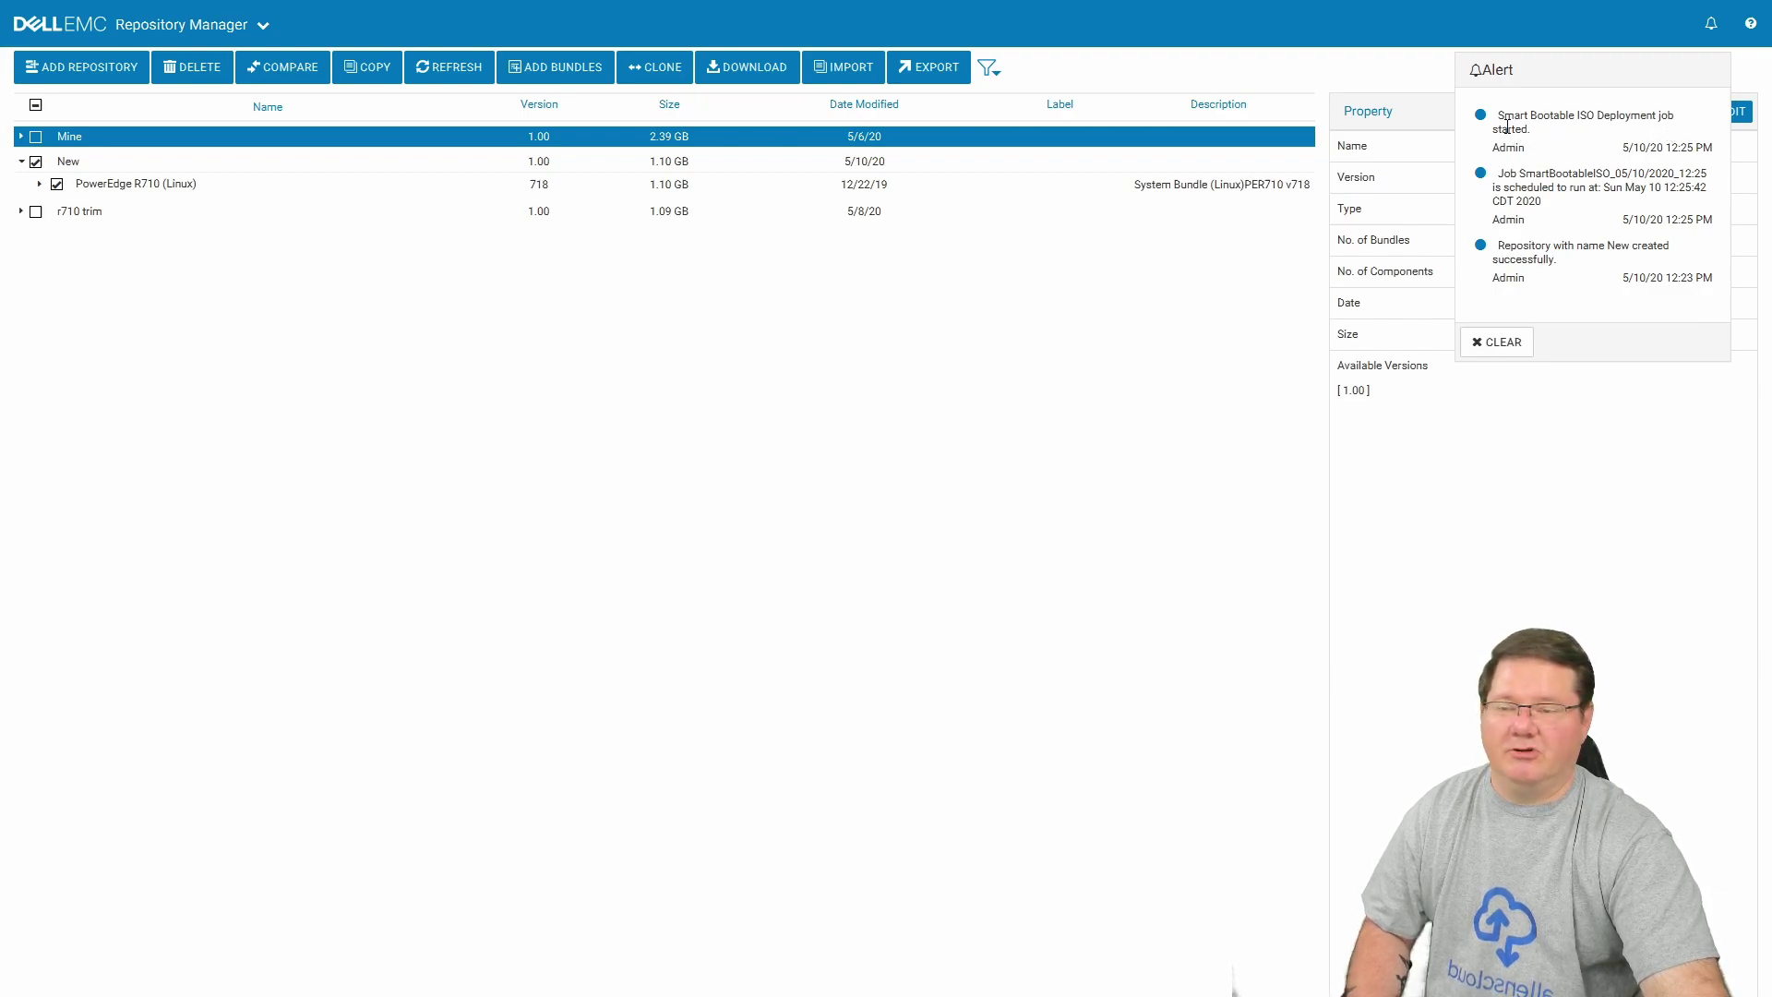
{"action": "left_click", "coordinate": [1510, 349]}
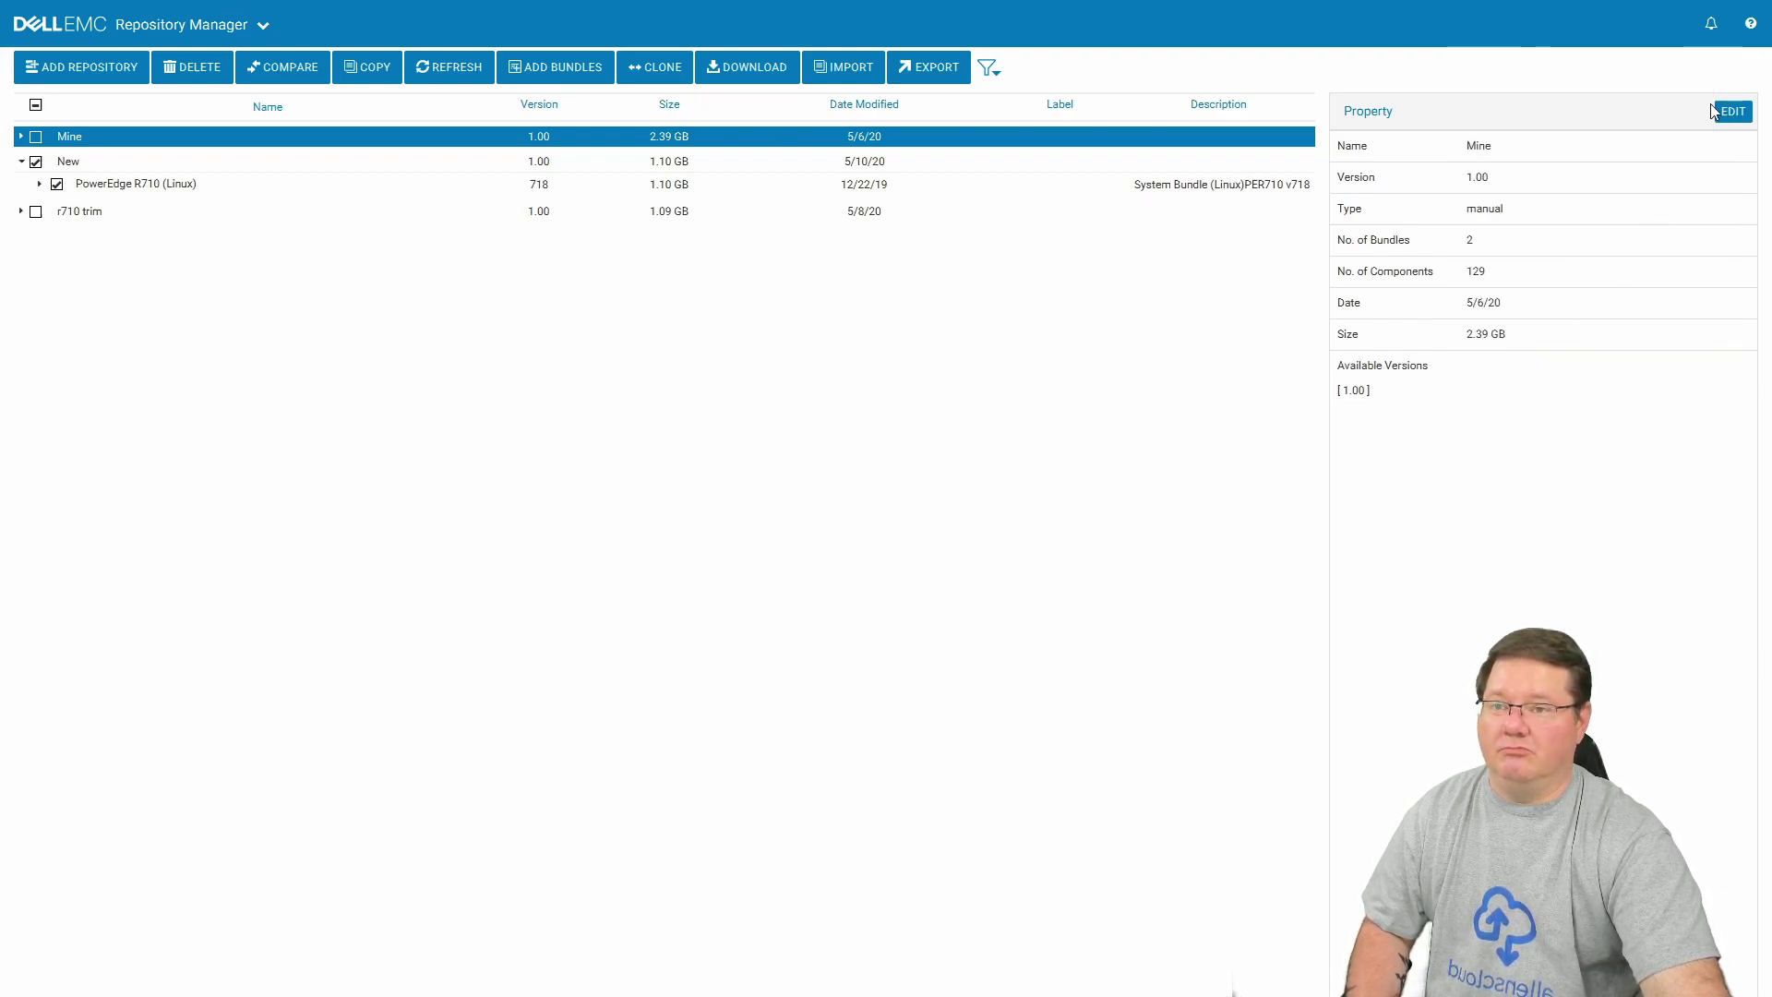
Confirm the SmartBootableISO_05/10/2020_12:25 job for 'New' shows SUCCESS, then clear the completion alerts.
{"action": "left_click", "coordinate": [233, 29]}
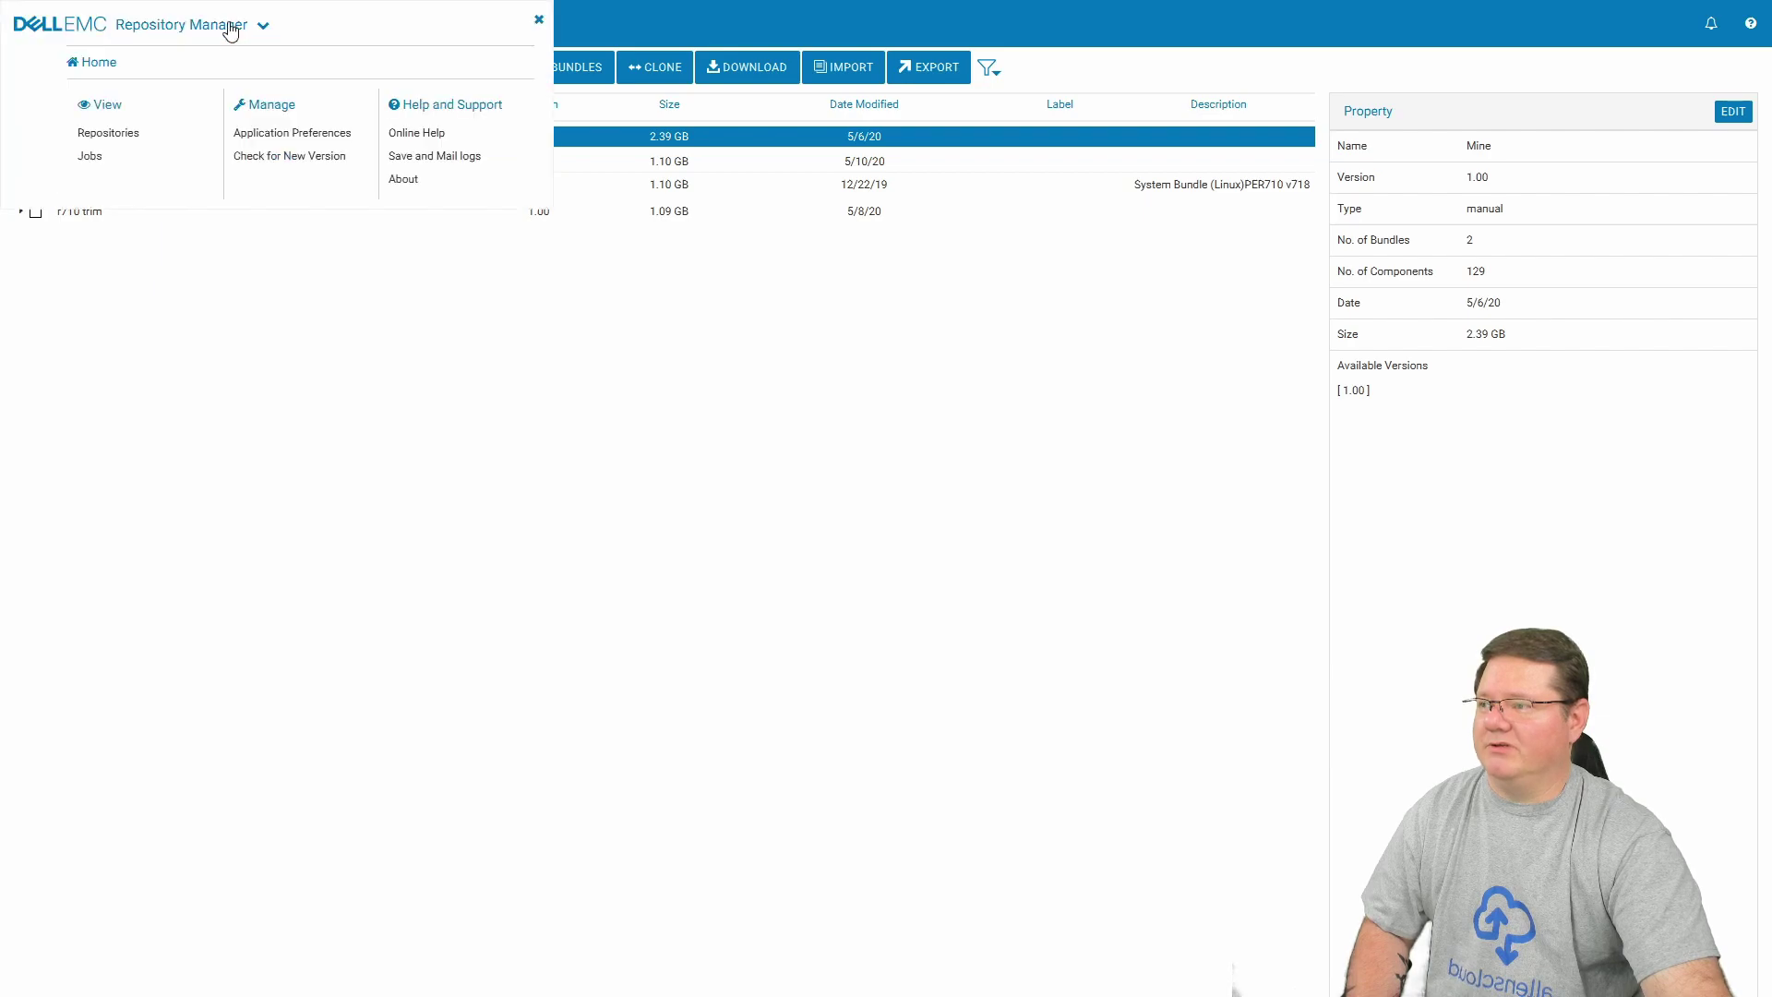
{"action": "left_click", "coordinate": [93, 155]}
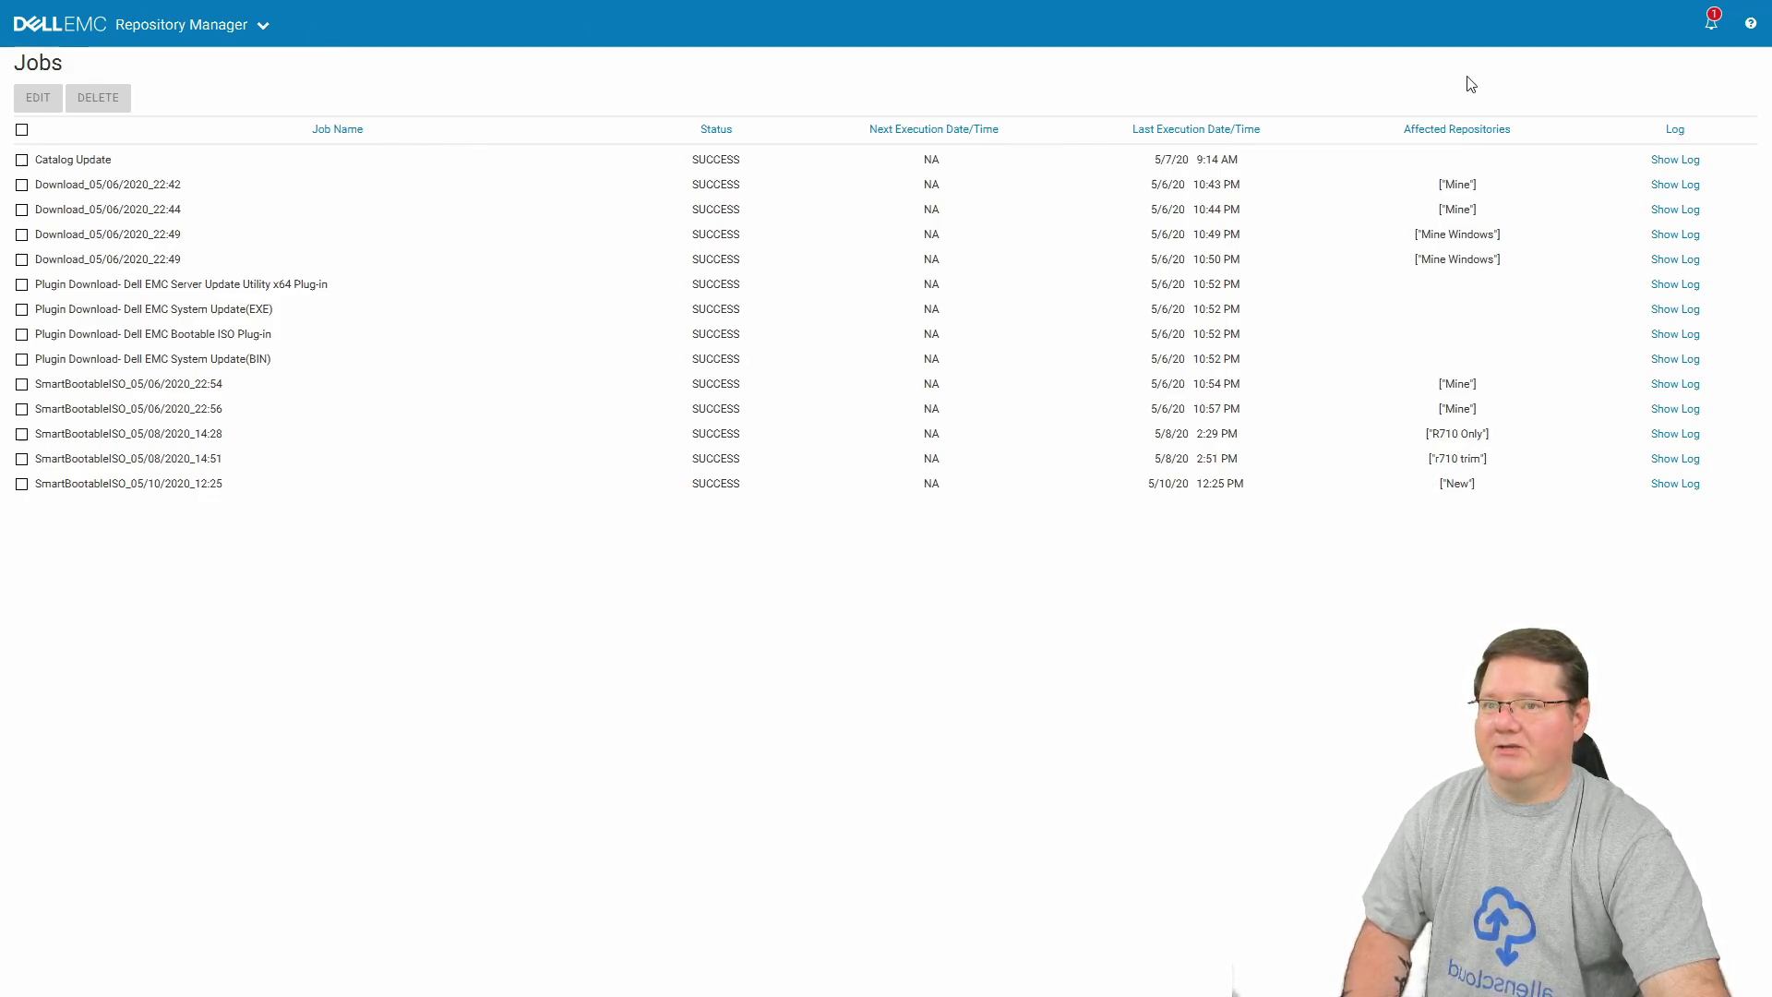
{"action": "left_click", "coordinate": [1711, 22]}
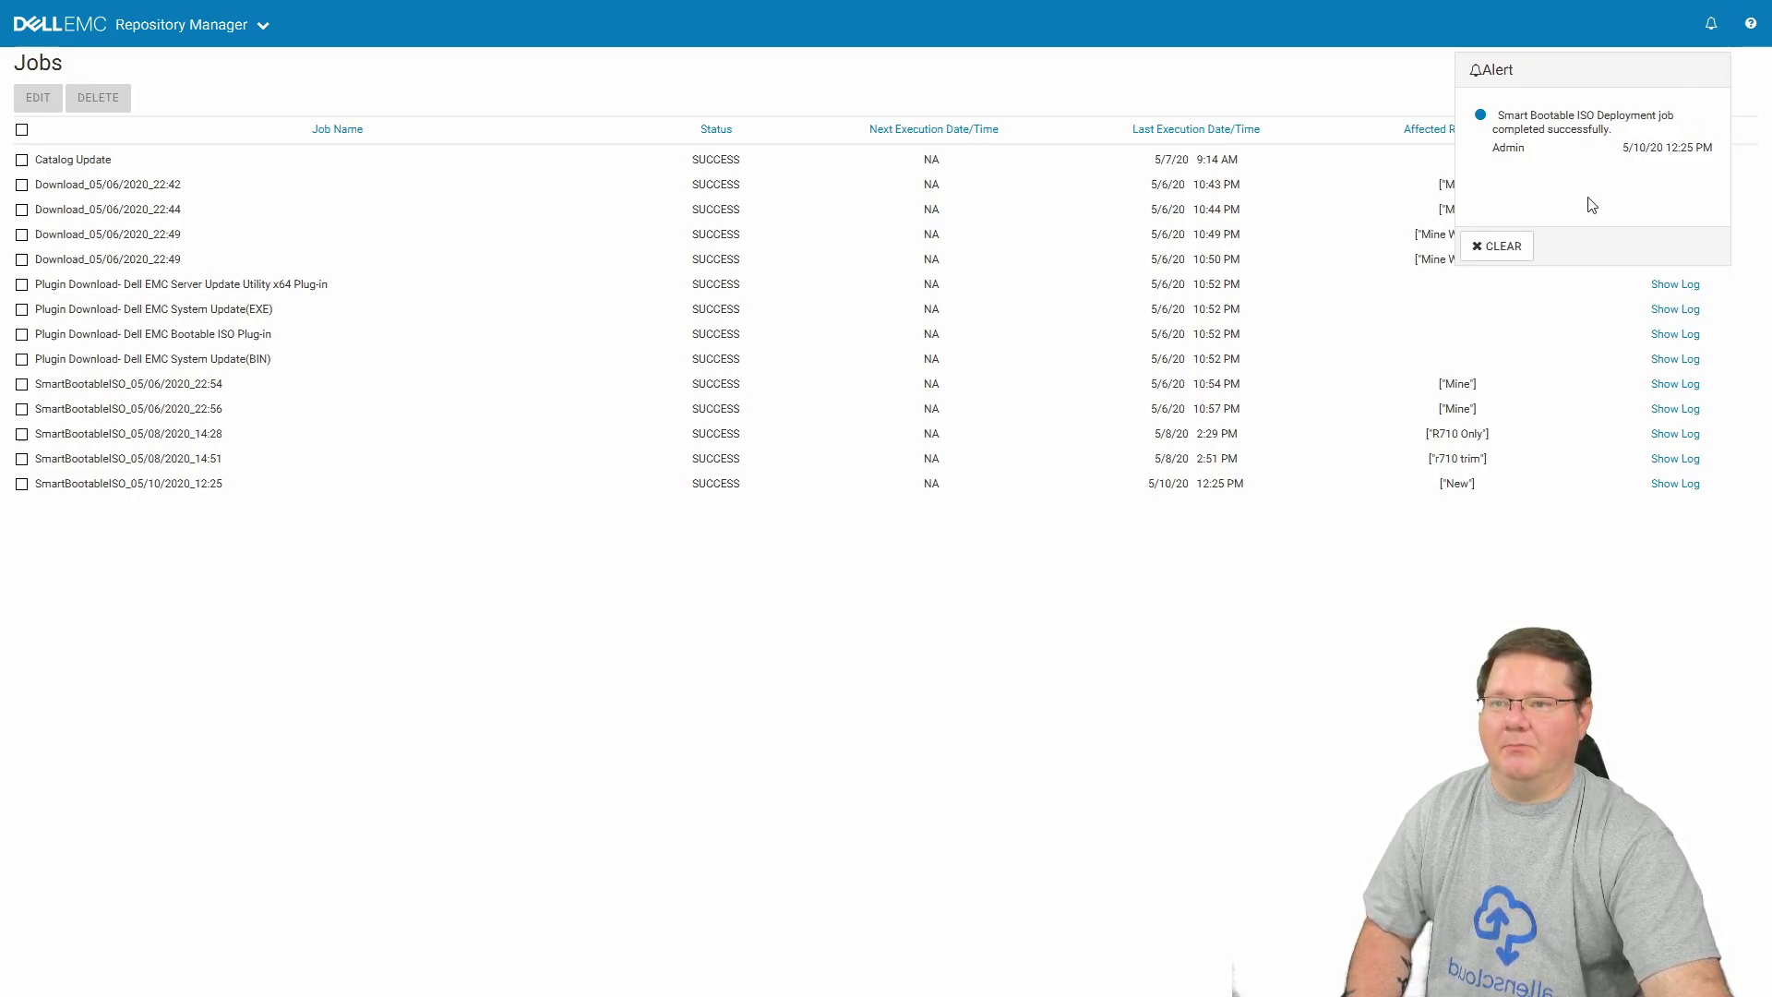
{"action": "left_click", "coordinate": [1488, 245]}
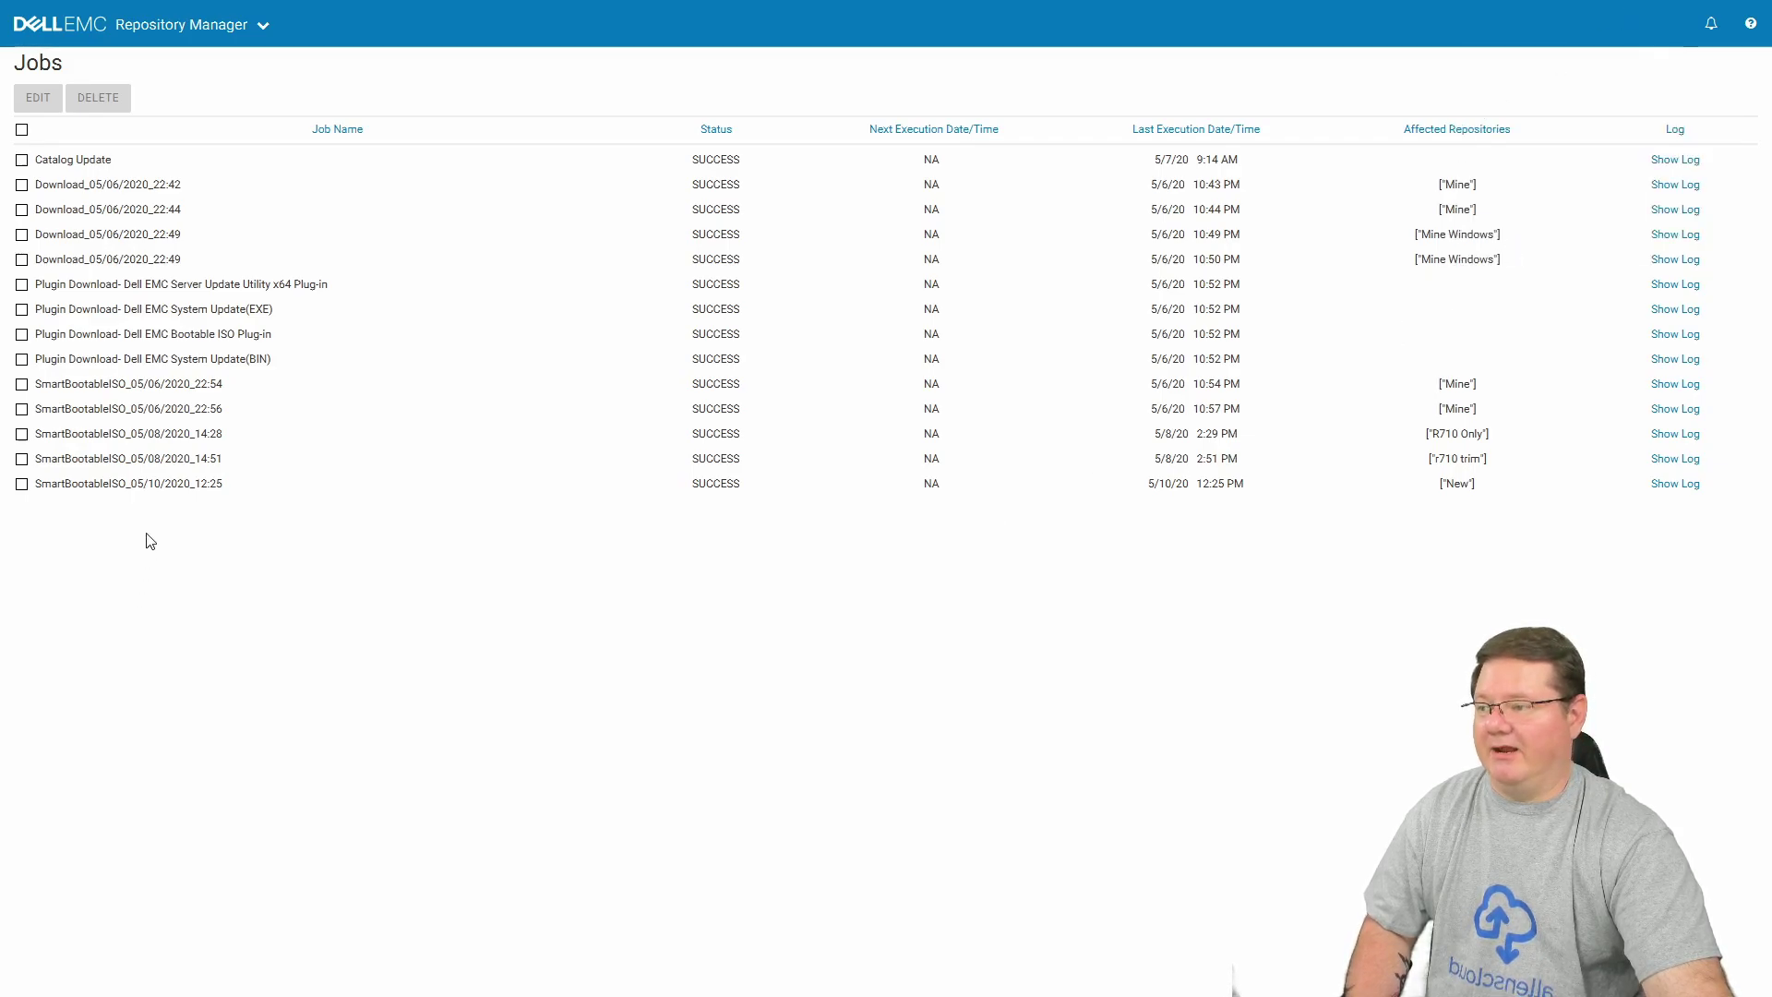